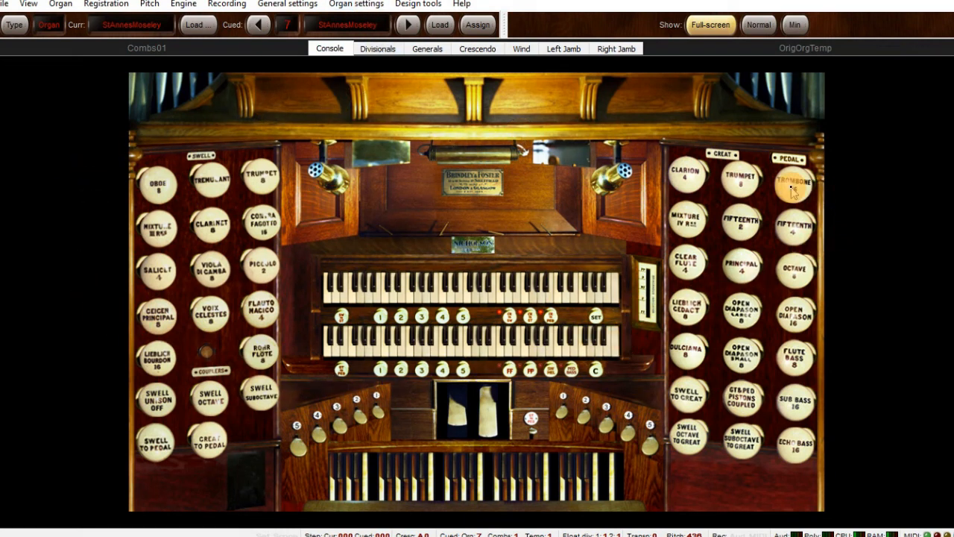
Step: Open the MIDI LCD panel control settings for this organ and look through the whole list of panel entries
click(349, 4)
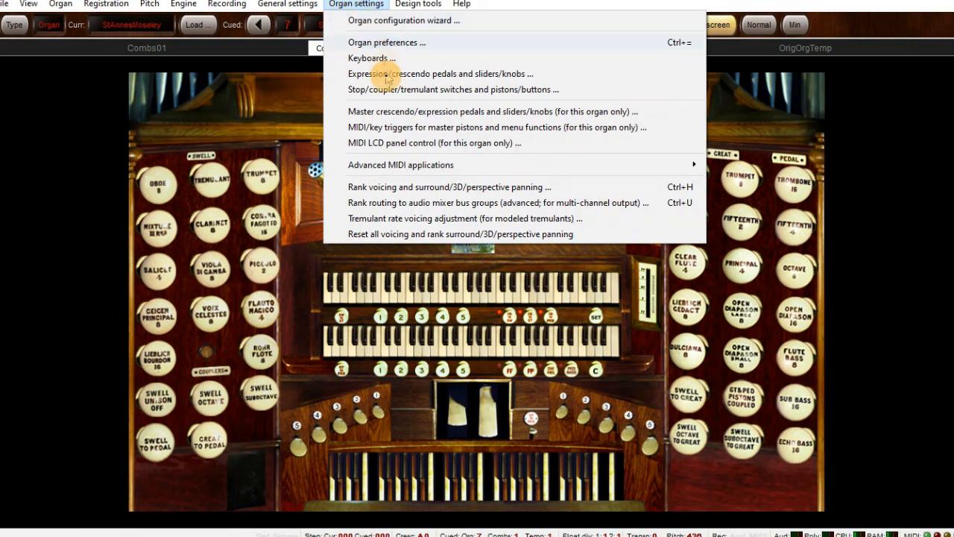
click(387, 144)
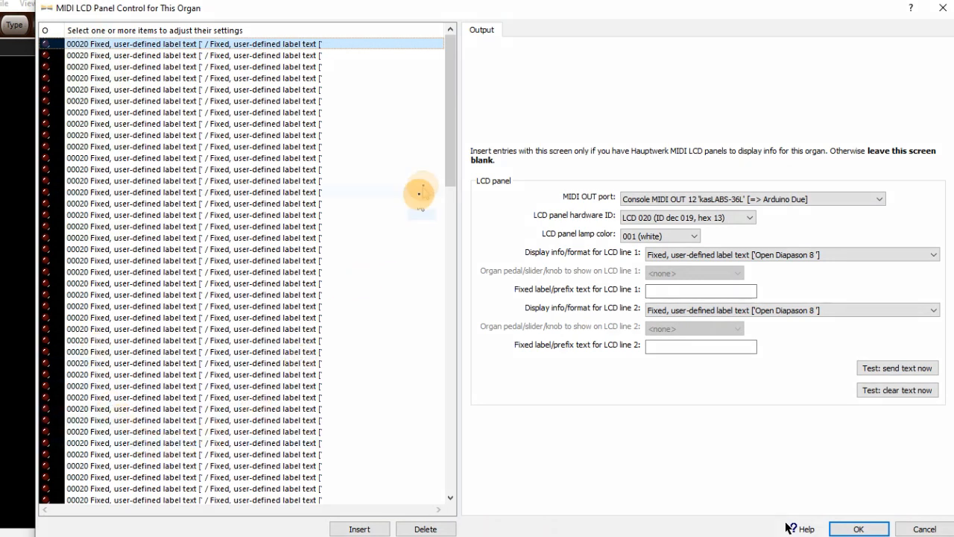
drag(450, 154, 489, 497)
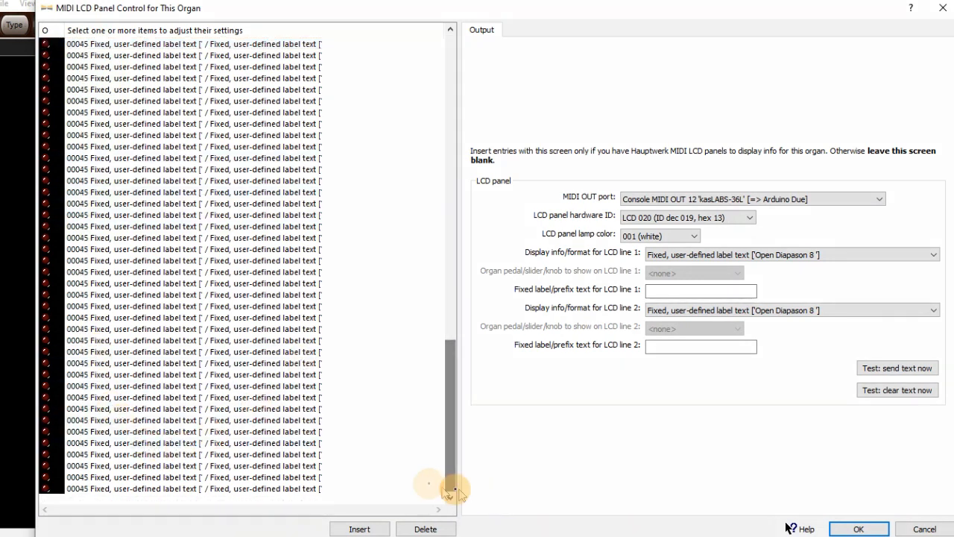
drag(449, 400, 452, 66)
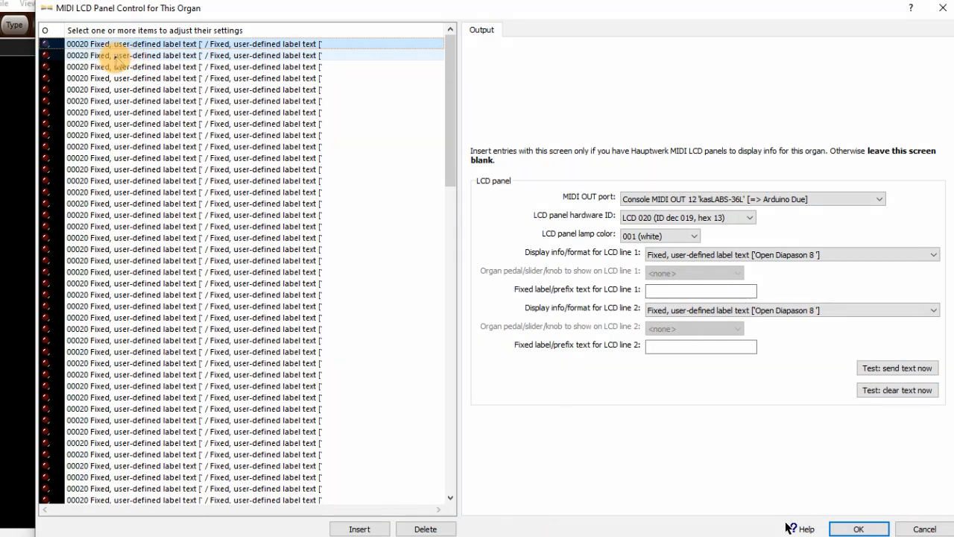
Step: Assign the first two entries together to hardware ID LCD 001 and set their line 1 fixed label to 01 Oboe 8'^
ctrl+click(214, 57)
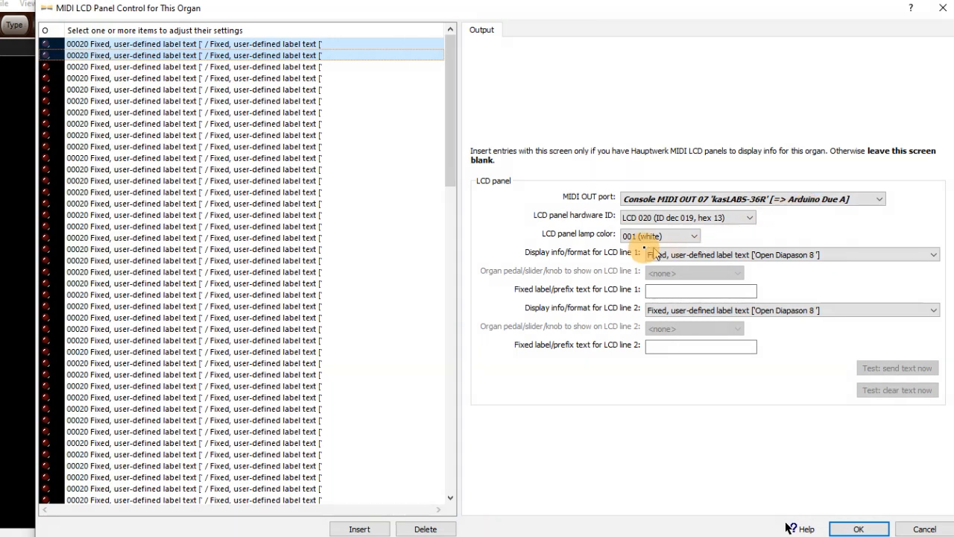
click(753, 217)
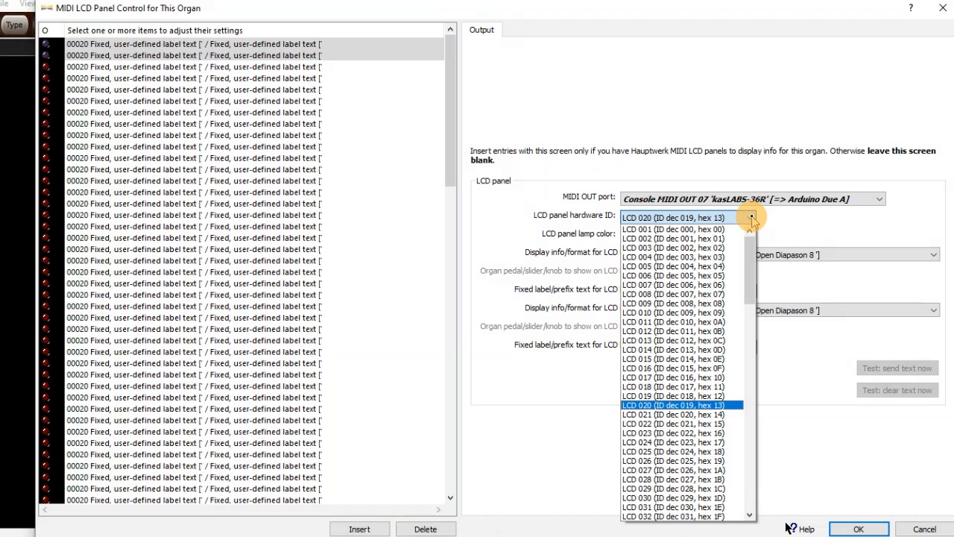
click(695, 230)
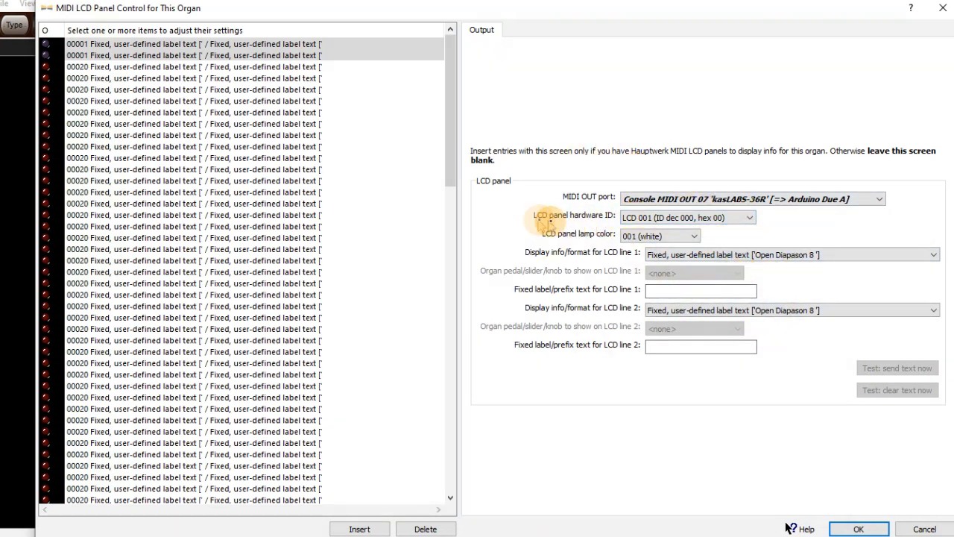
click(703, 287)
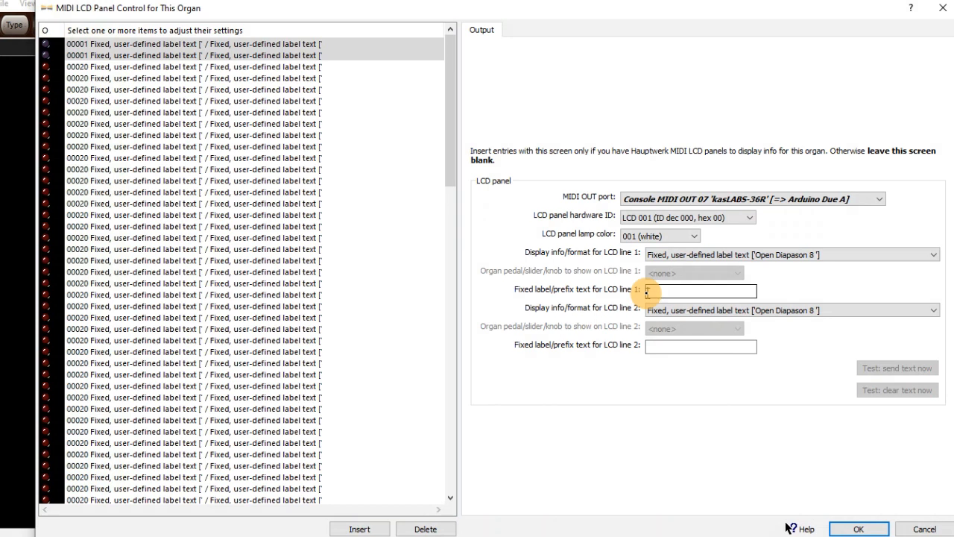
text(21)
text( Oboe)
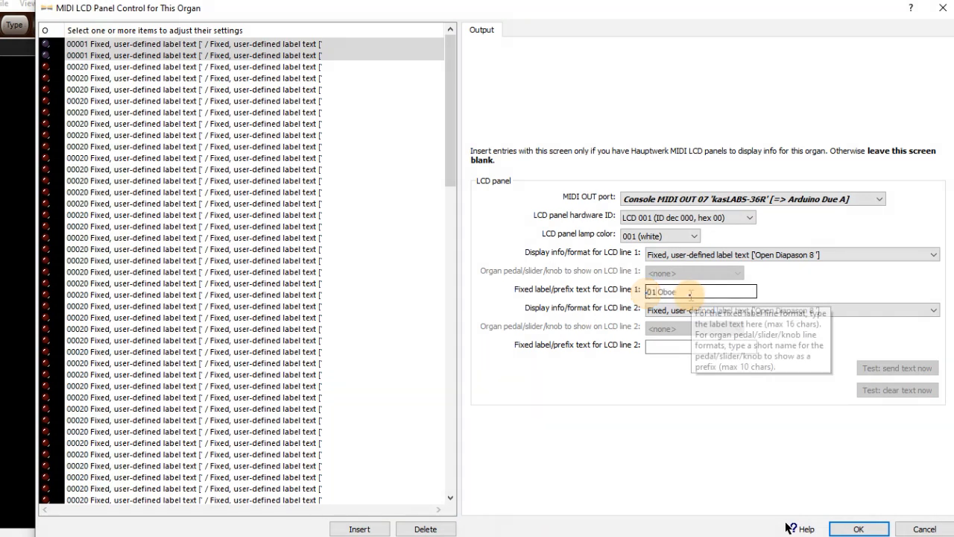
text( 8)
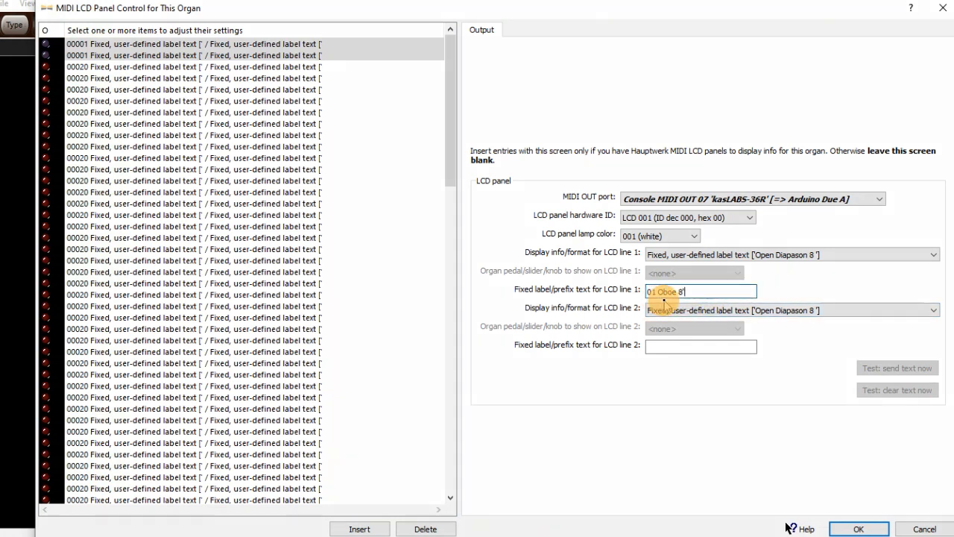
click(698, 293)
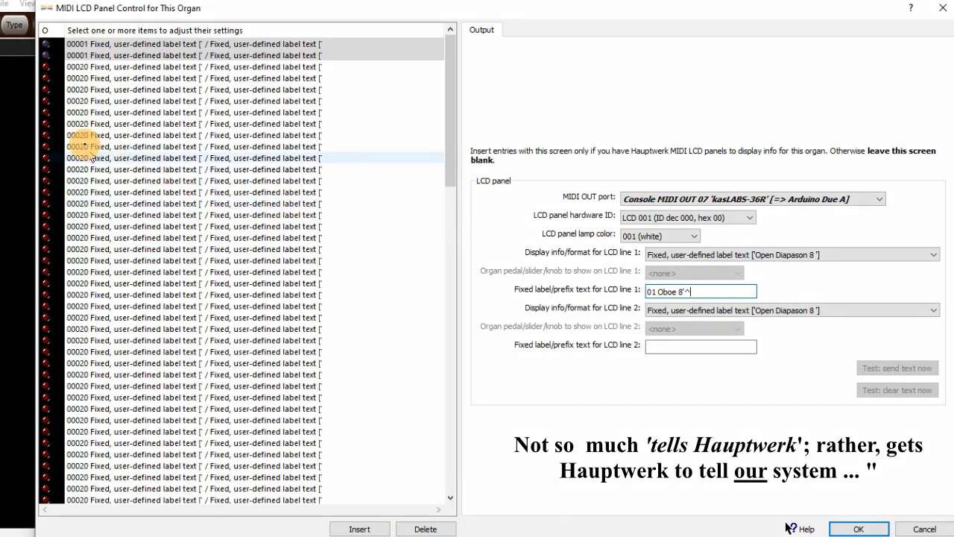
Step: Assign the third and fourth entries to hardware ID LCD 002 and set their line 1 fixed label to ^02 Tremulant
click(105, 67)
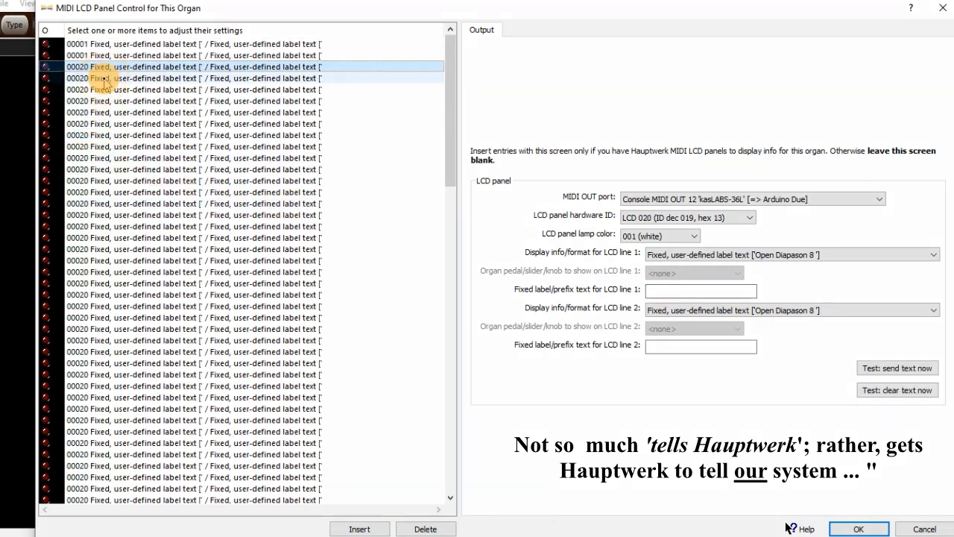
shift+click(105, 78)
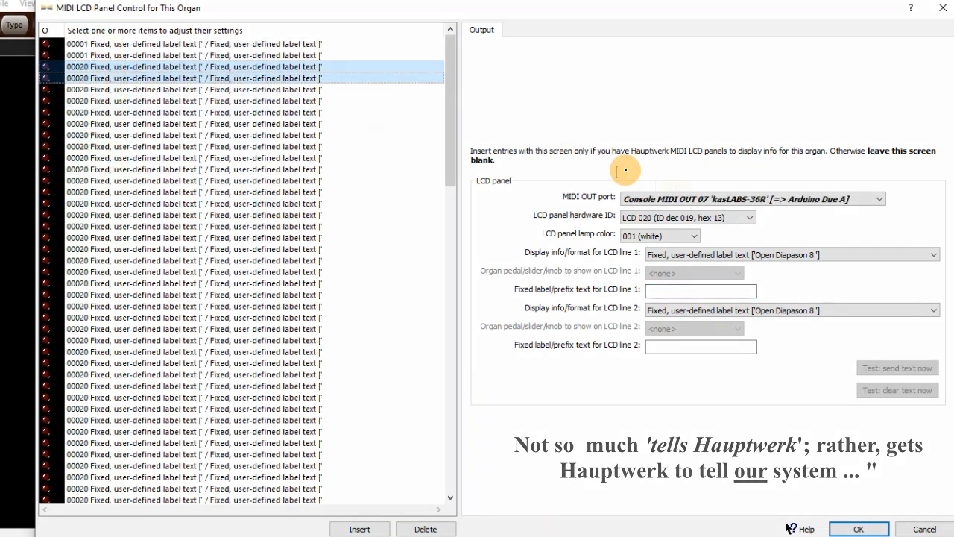
click(675, 215)
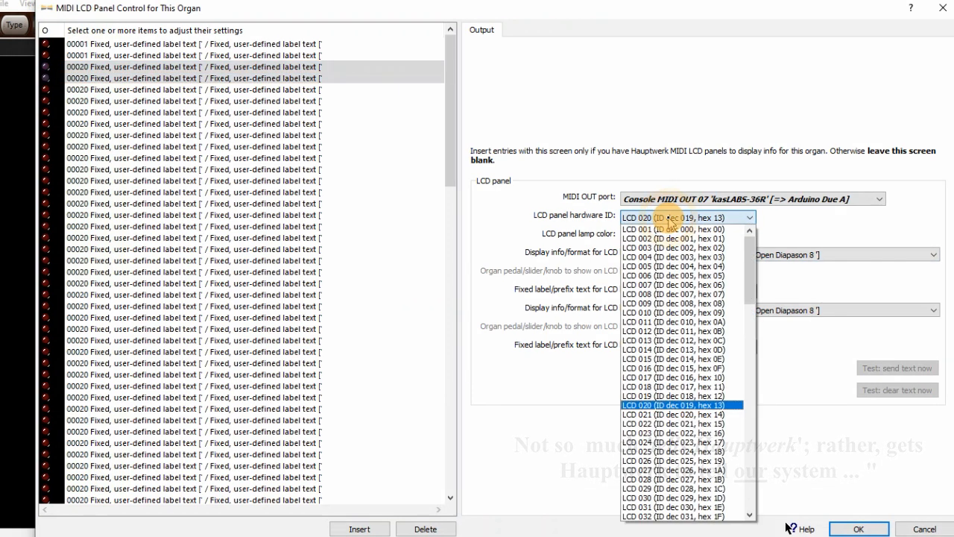
click(652, 239)
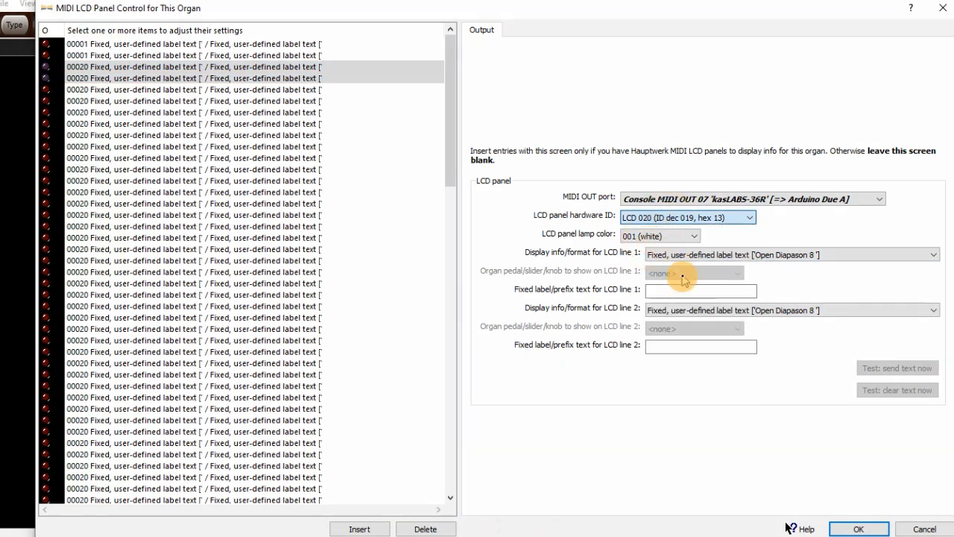
click(664, 292)
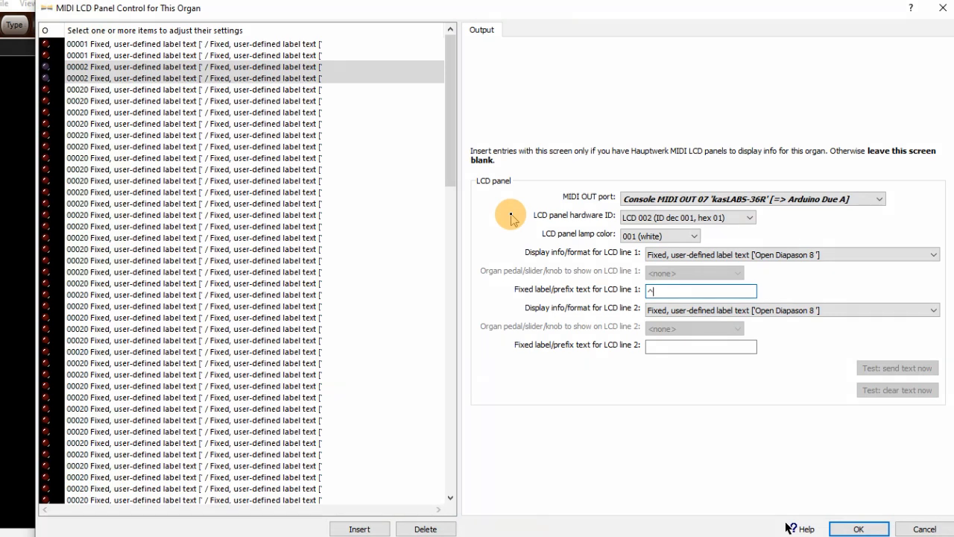
text(02 Tremu)
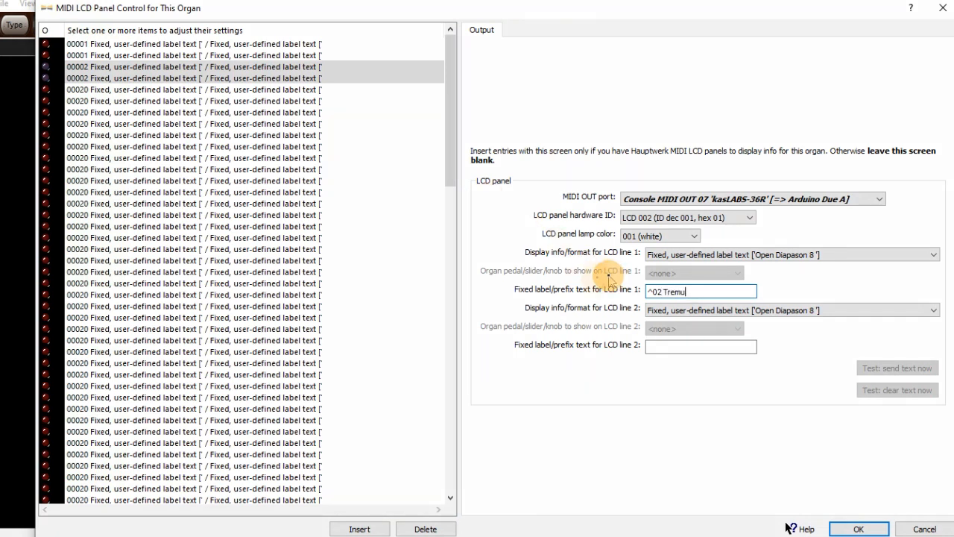
text(lant)
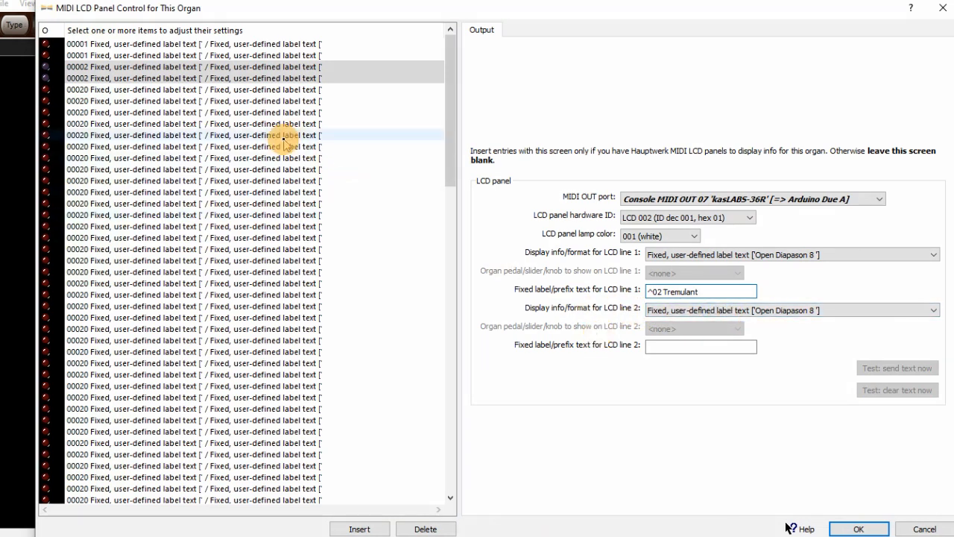
Step: Assign the fifth and sixth entries to hardware ID LCD 003 and set their line 1 fixed label to 03 Trumpet 8'^
click(144, 91)
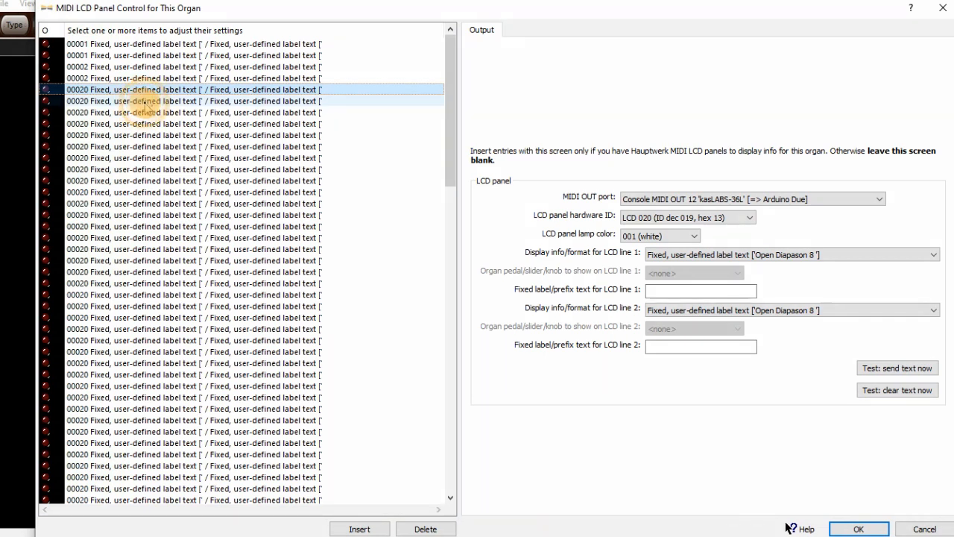
shift+click(144, 103)
click(692, 218)
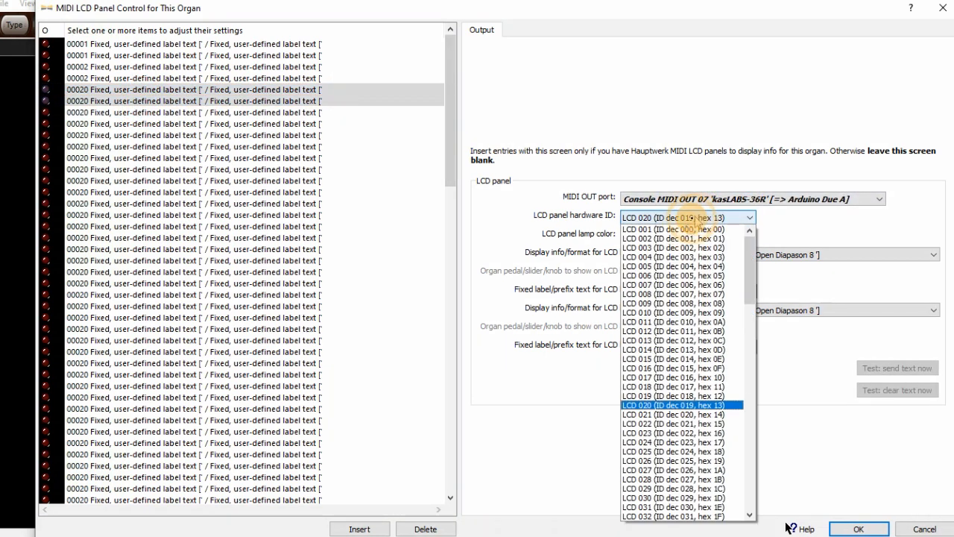
click(673, 248)
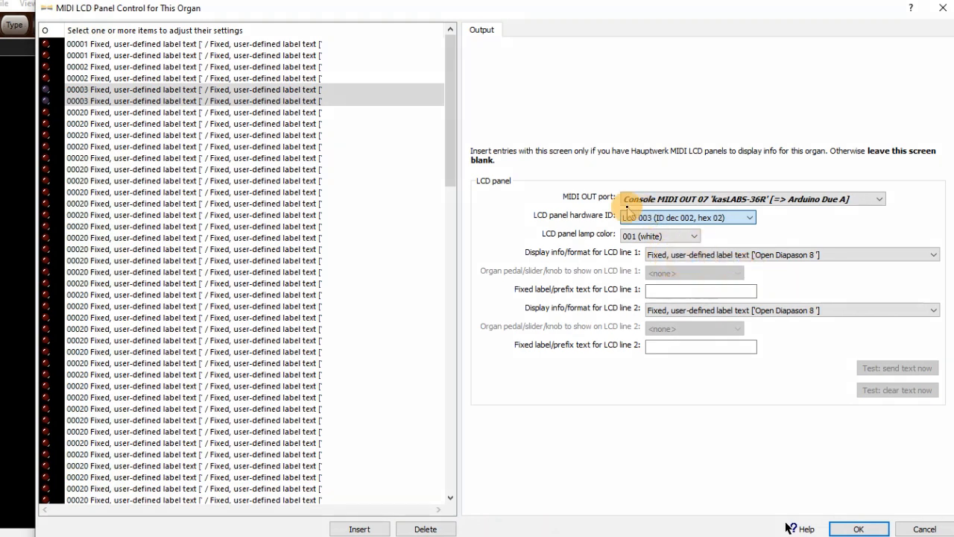
click(668, 289)
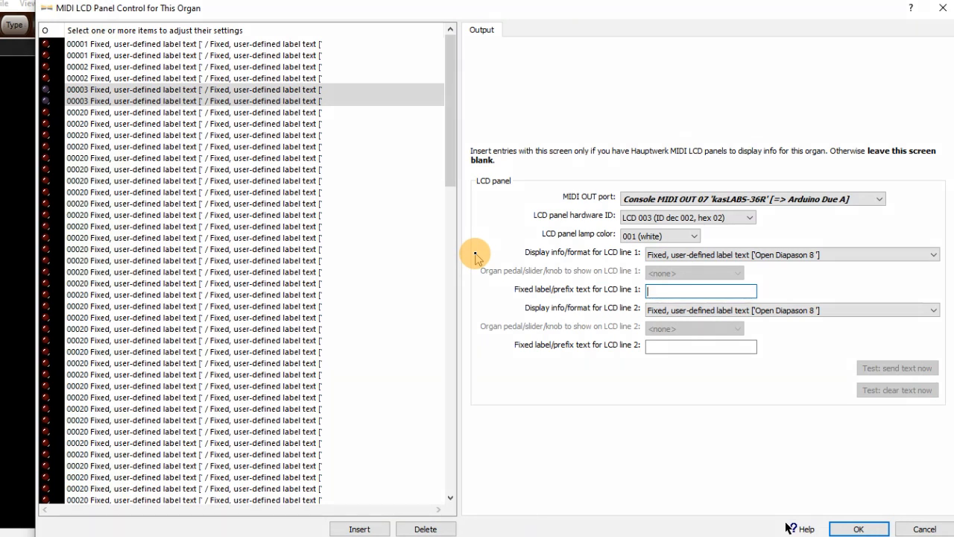
text(03)
text(Trumpet 8'^)
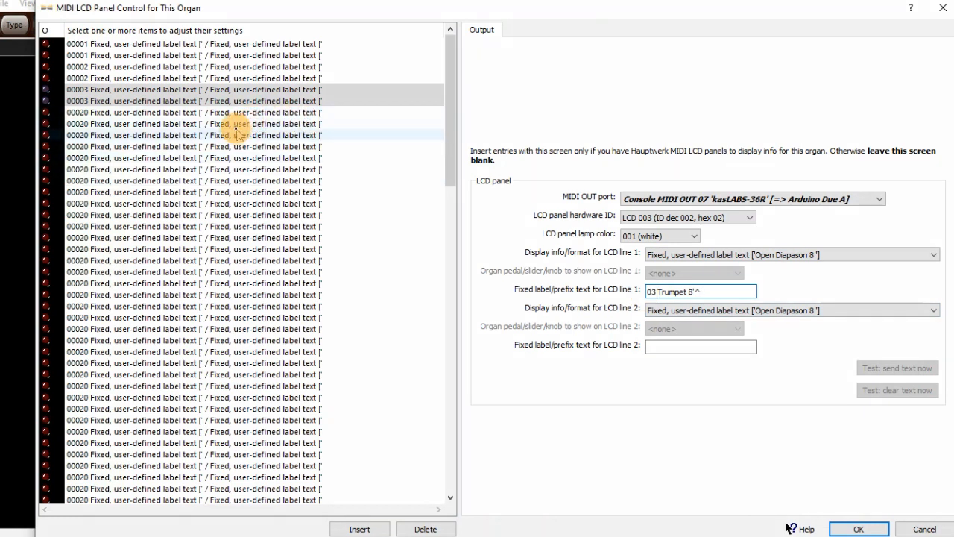
Step: Assign the seventh and eighth entries to hardware ID LCD 004 and set their line 1 fixed label to ^04 Mixture III
click(217, 116)
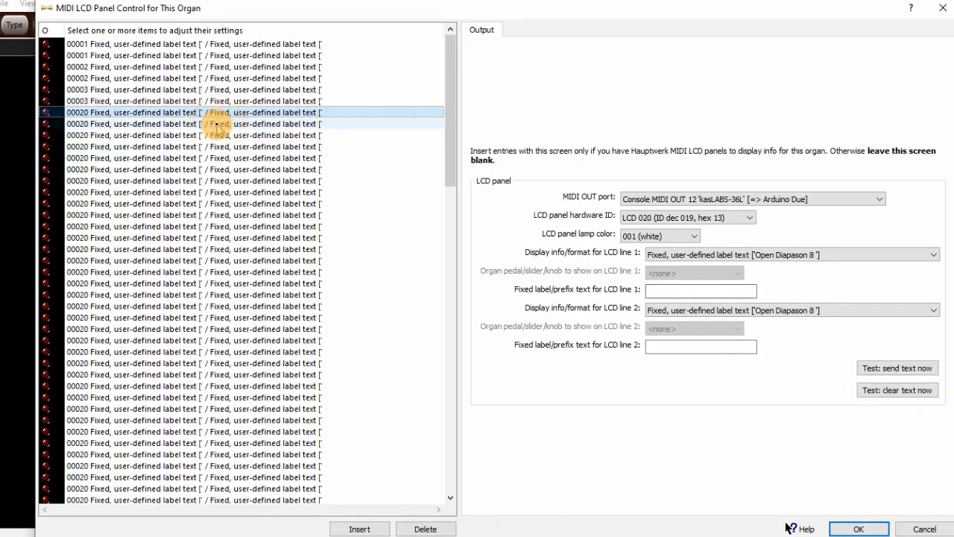
shift+click(217, 124)
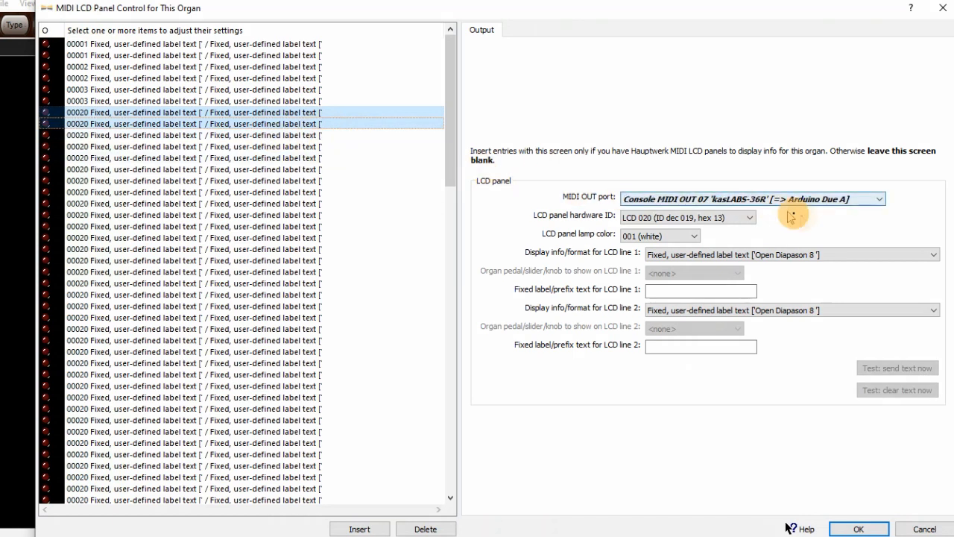
click(752, 221)
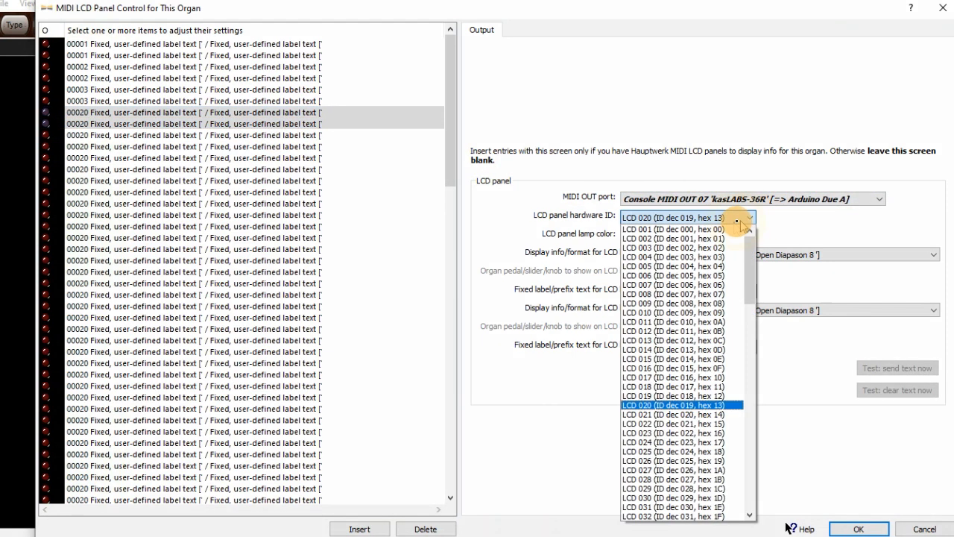
click(674, 257)
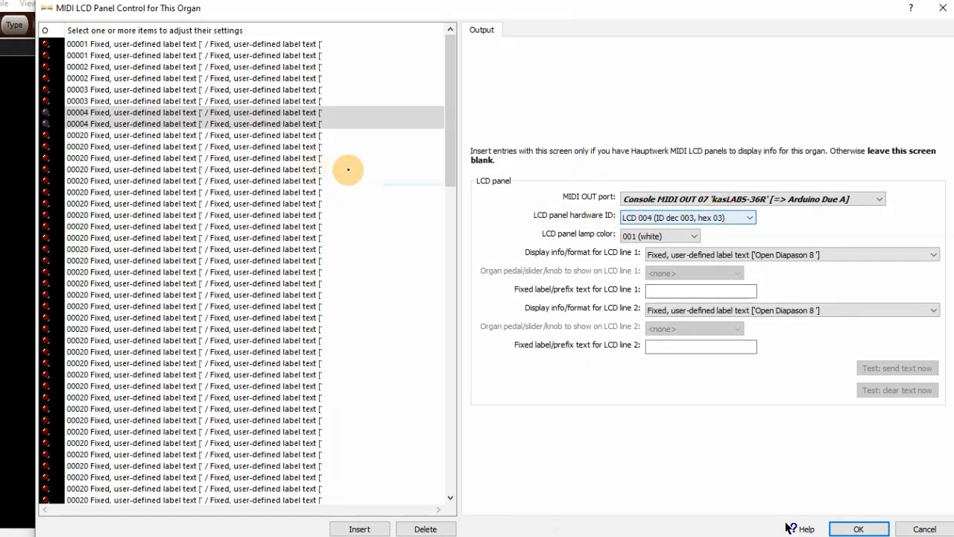
click(158, 113)
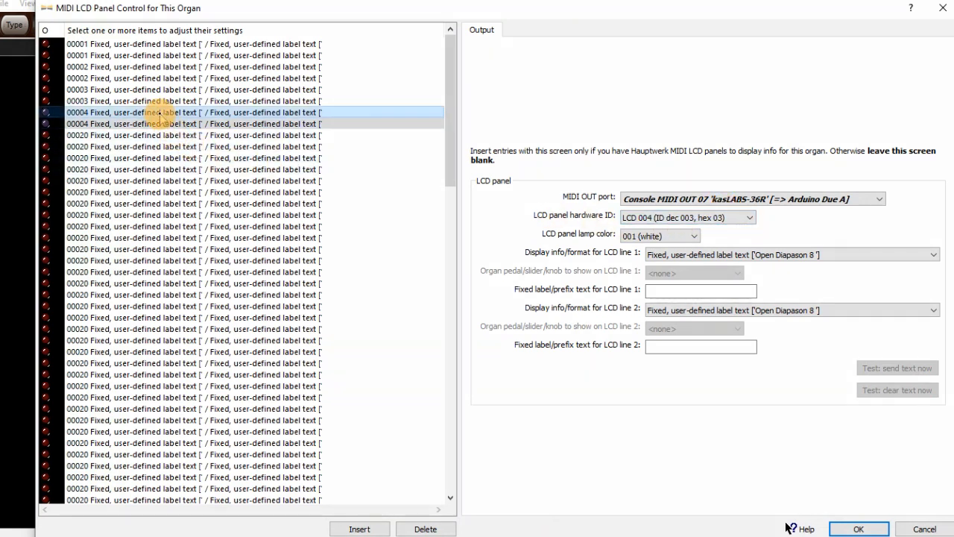
click(158, 125)
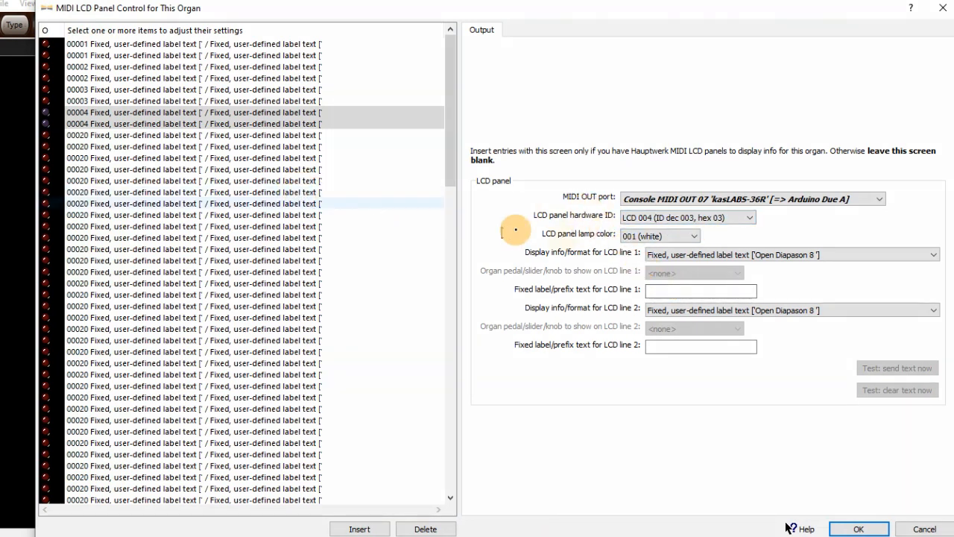
click(668, 290)
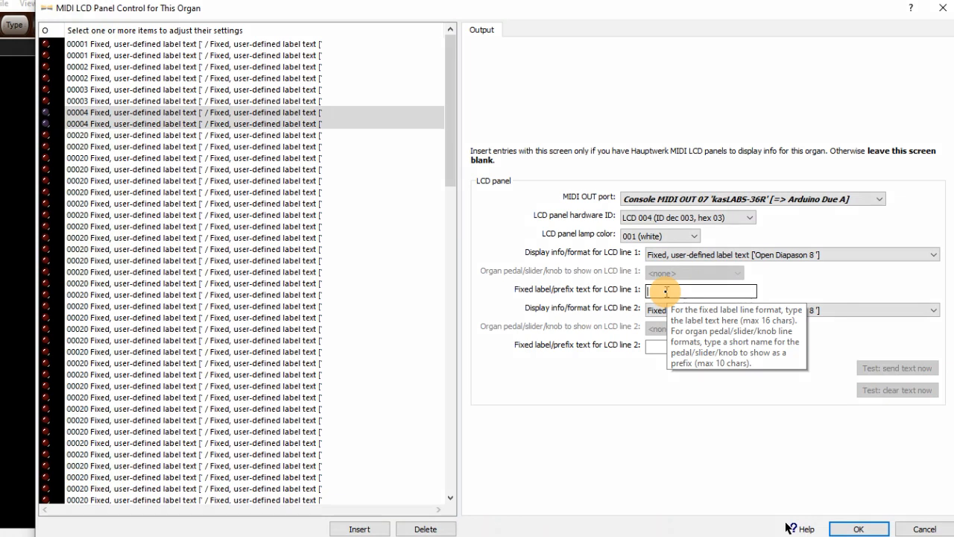
text(^04)
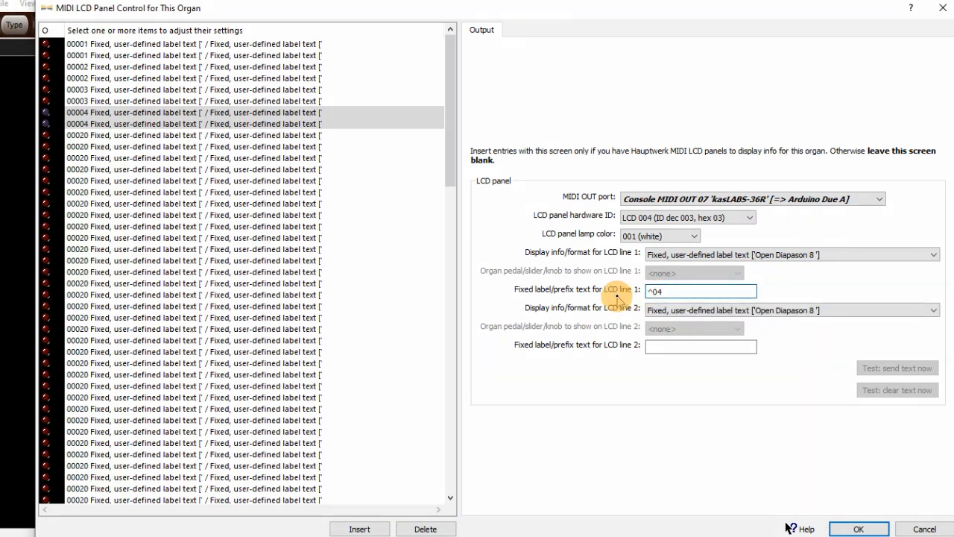
text( Mixture III)
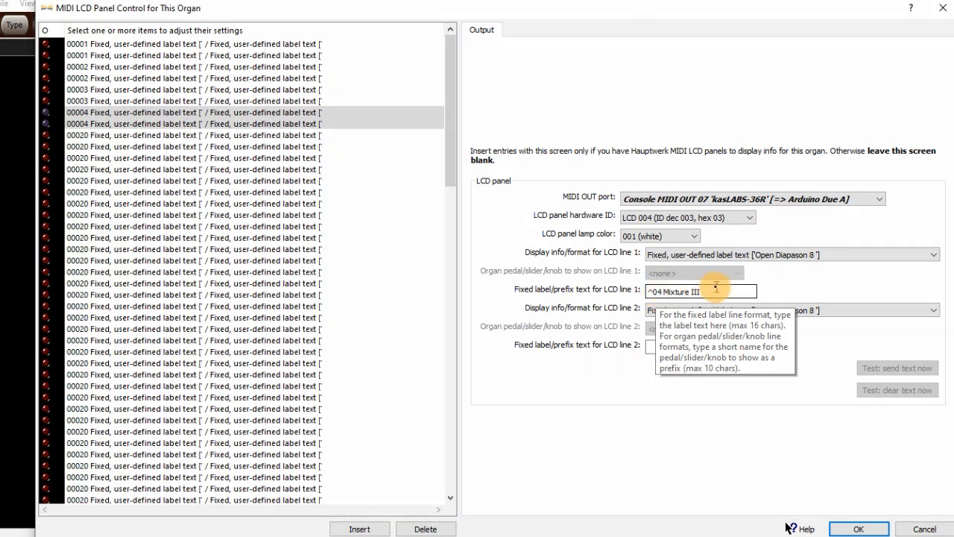
double_click(705, 292)
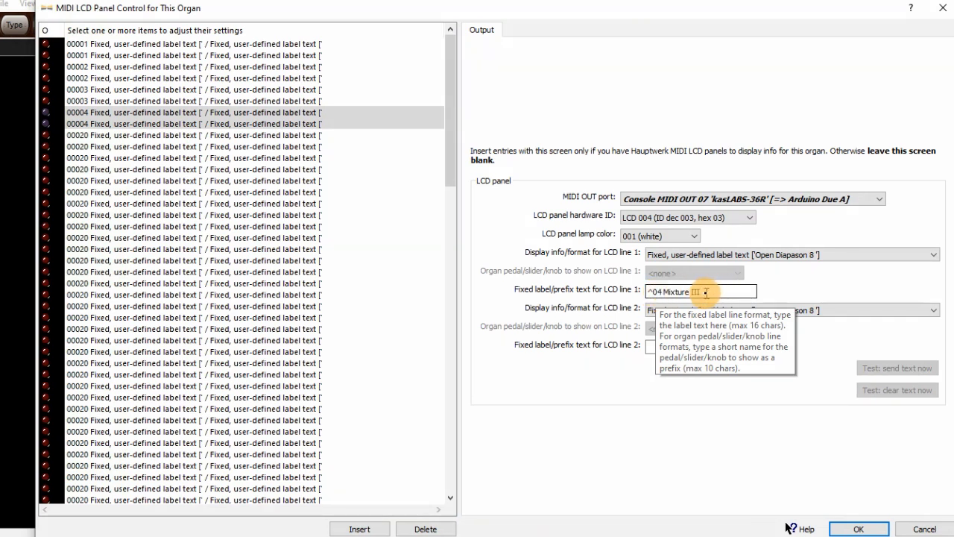
click(656, 346)
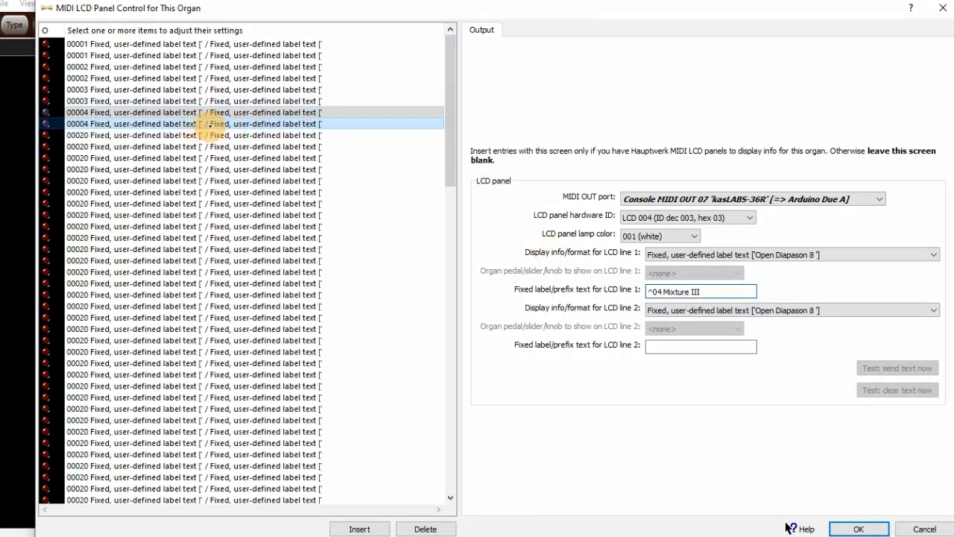
Step: Assign the ninth and tenth entries to hardware ID LCD 005 and set their line 1 fixed label to 05 Clarinet 8'^
click(173, 135)
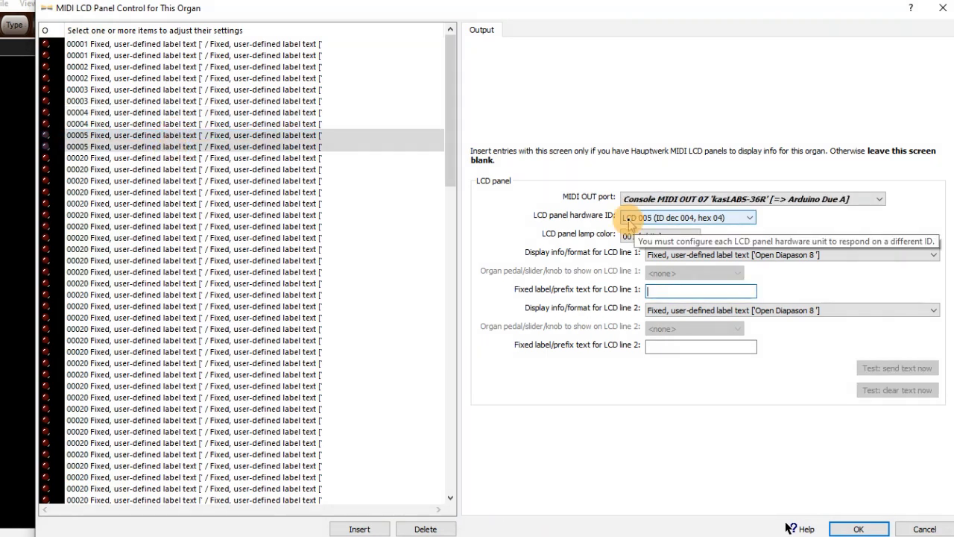
text(05 Clarinet 8'^)
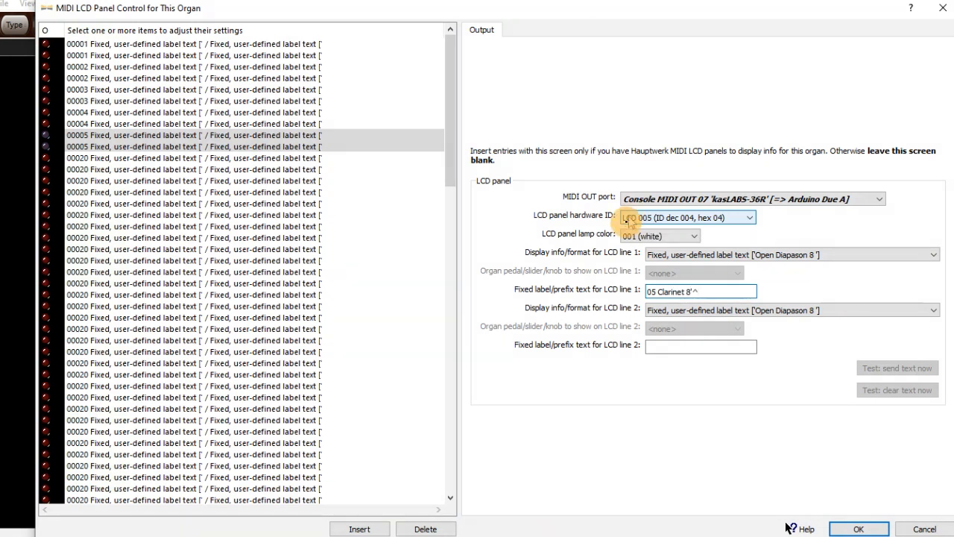
Step: Assign the eleventh and twelfth entries to hardware ID LCD 006 and enter 06 Contra^ as their line 1 fixed label
click(128, 158)
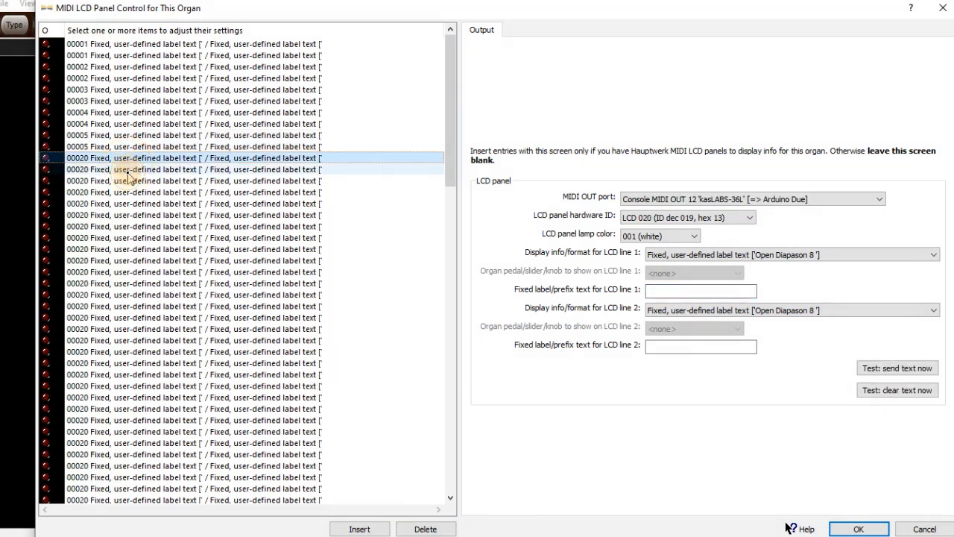
shift+click(128, 170)
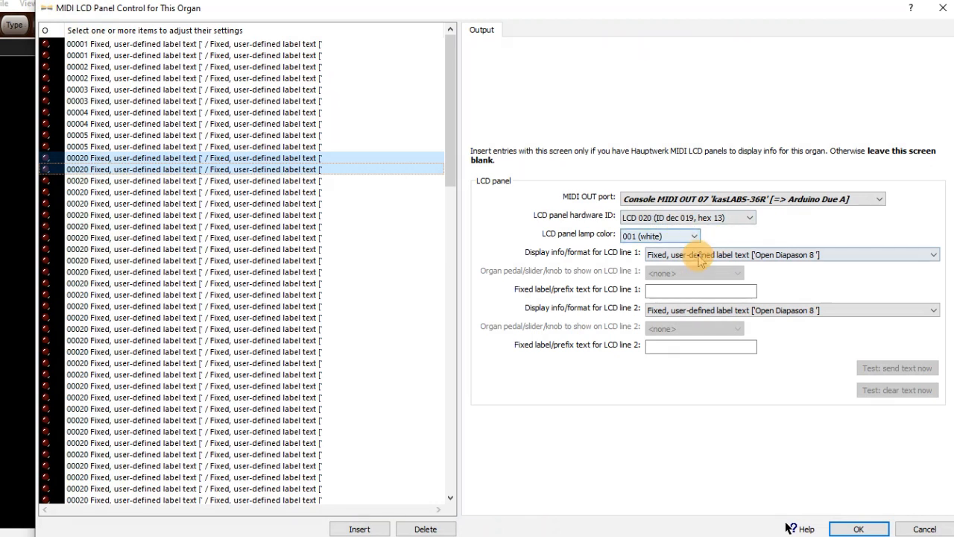
click(662, 218)
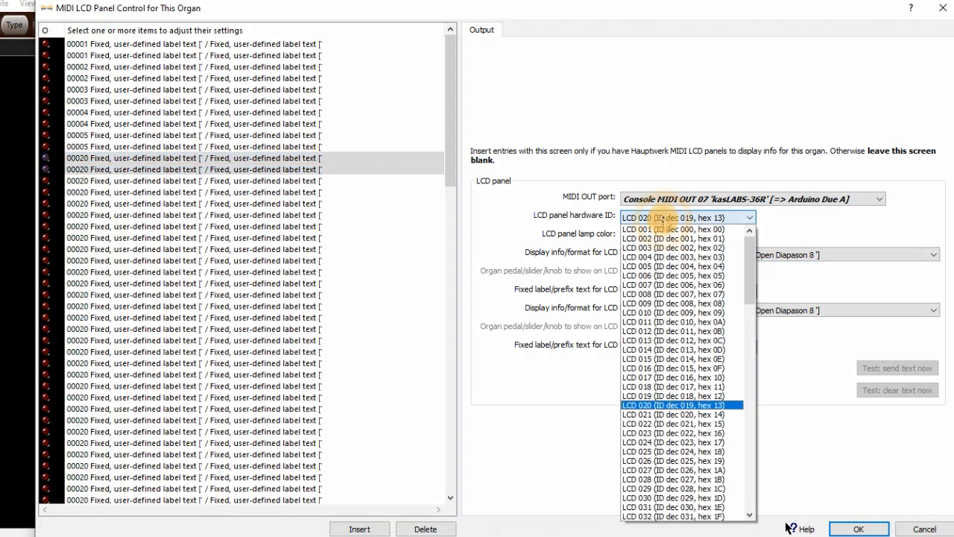
key(Escape)
click(668, 292)
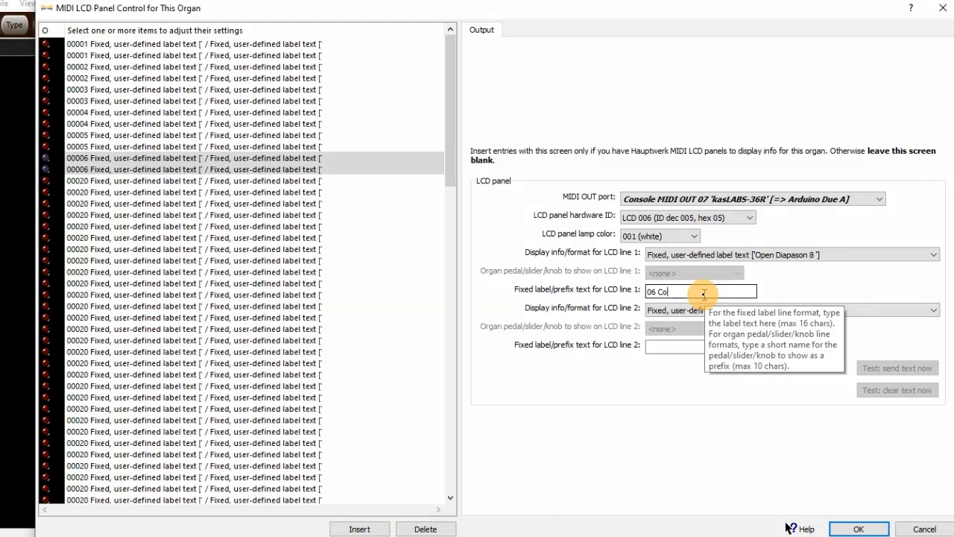
text(tra)
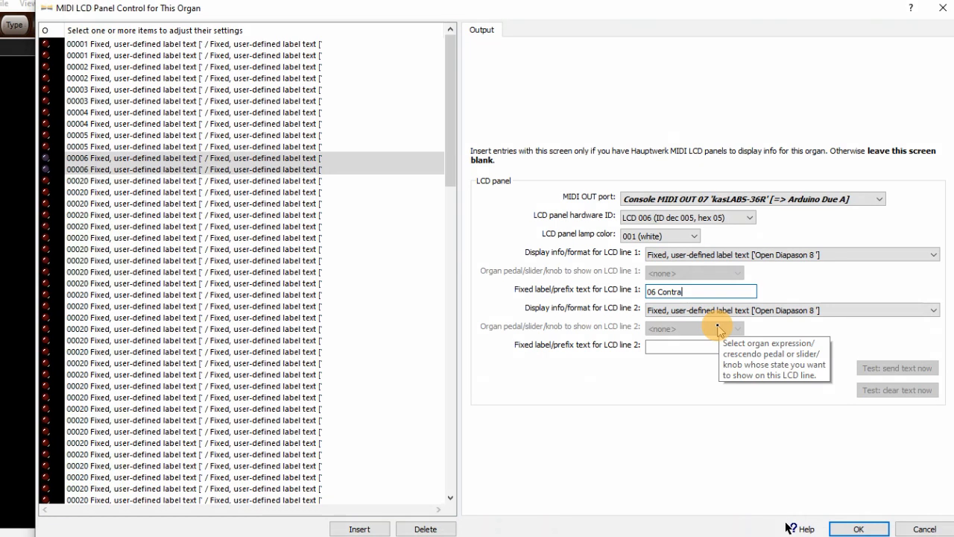
text(^)
Step: Extend the LCD 006 pair's line 1 fixed label to 06 Contra^fagott and set the line 2 fixed label to o 8'
click(697, 348)
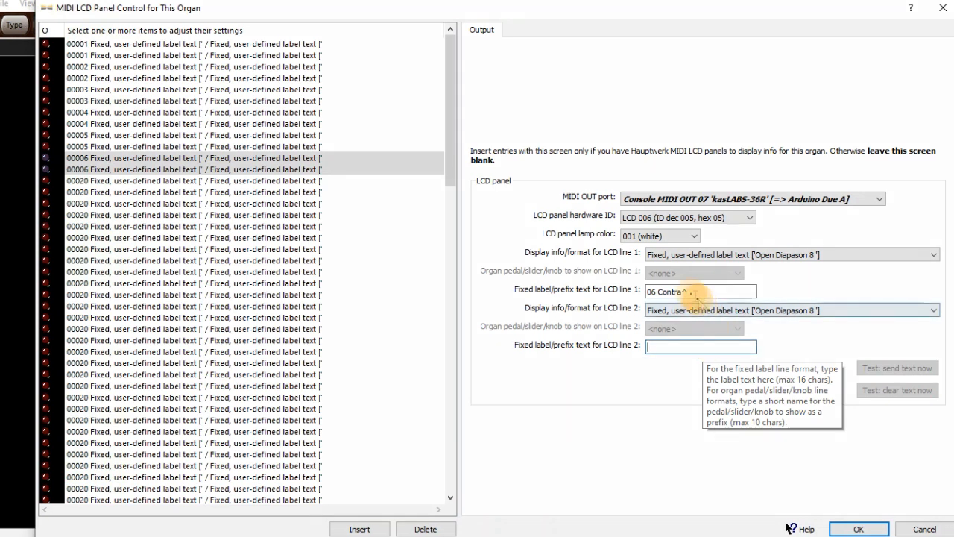
click(698, 292)
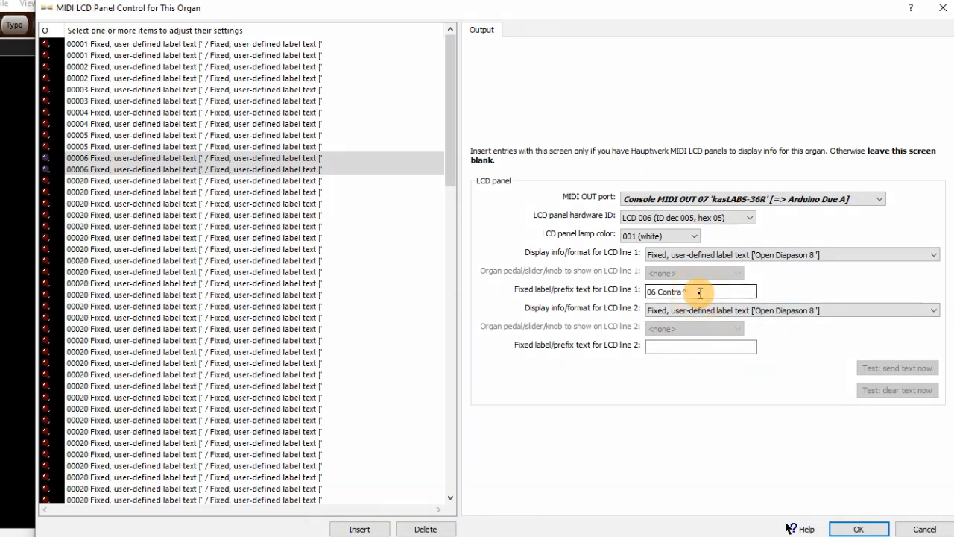
text(fago)
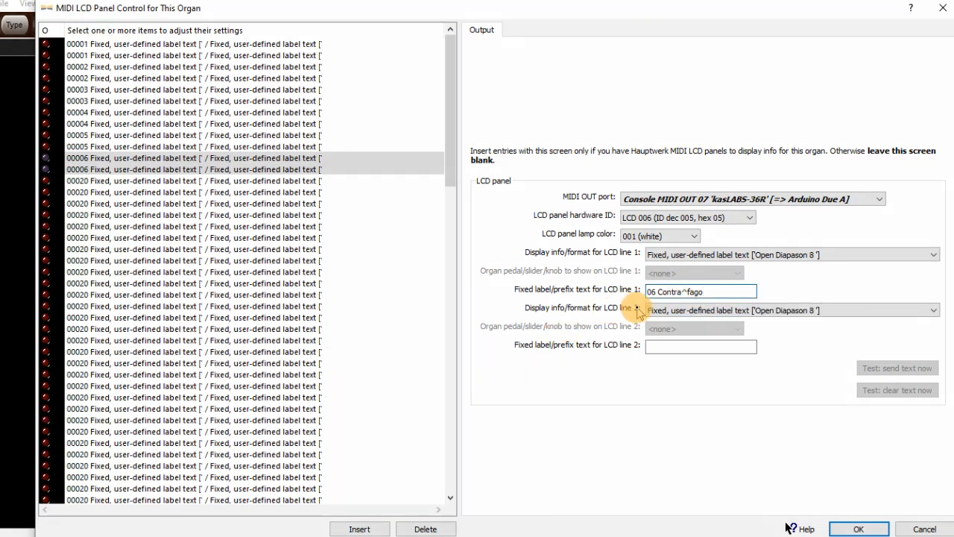
text(tt)
click(703, 346)
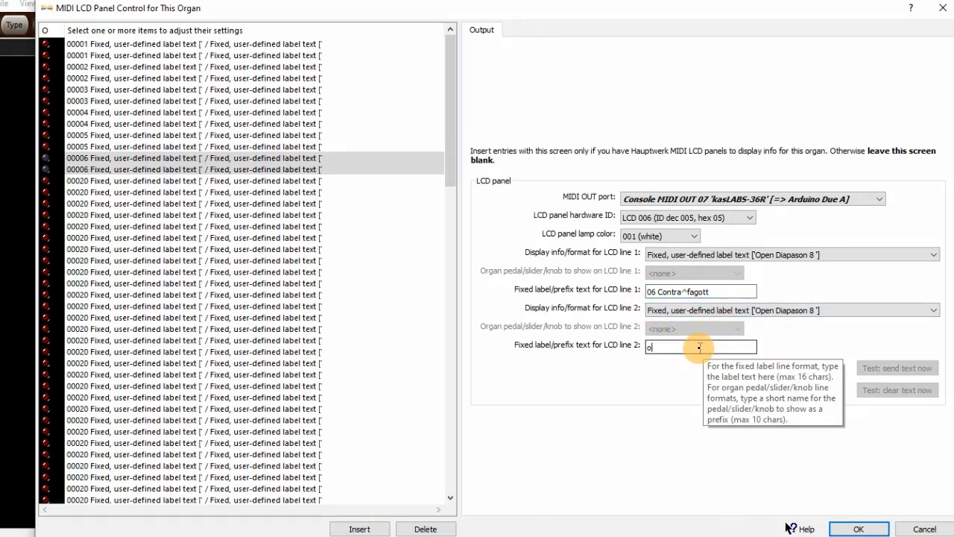
text(o 8')
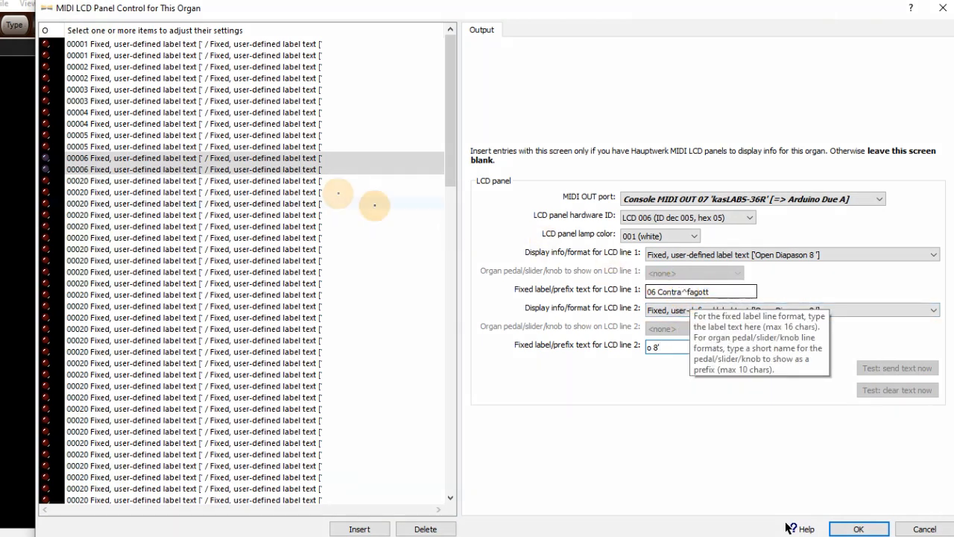
Step: Assign the thirteenth and fourteenth entries to hardware ID LCD 007 and set their line 1 fixed label to 08 Salicet 8'^
click(203, 182)
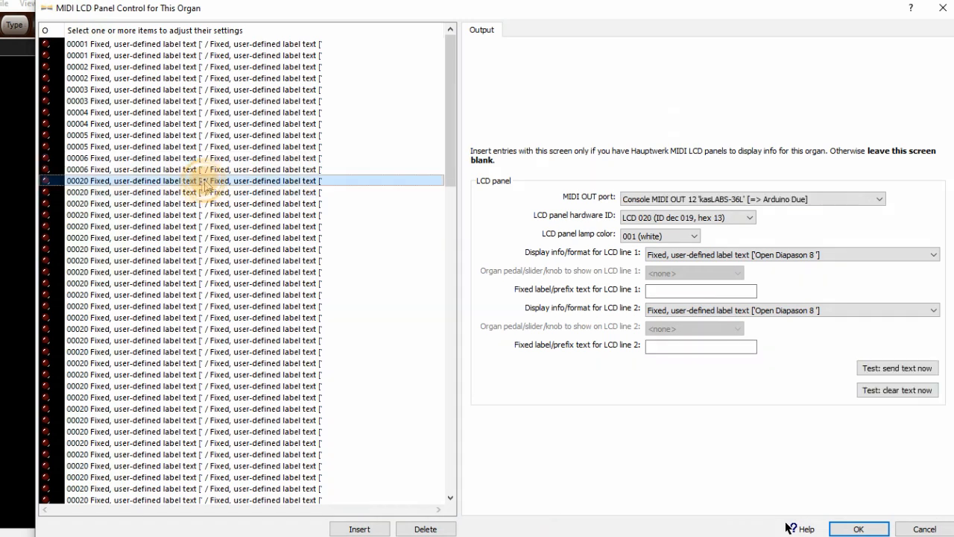
shift+click(203, 191)
click(668, 218)
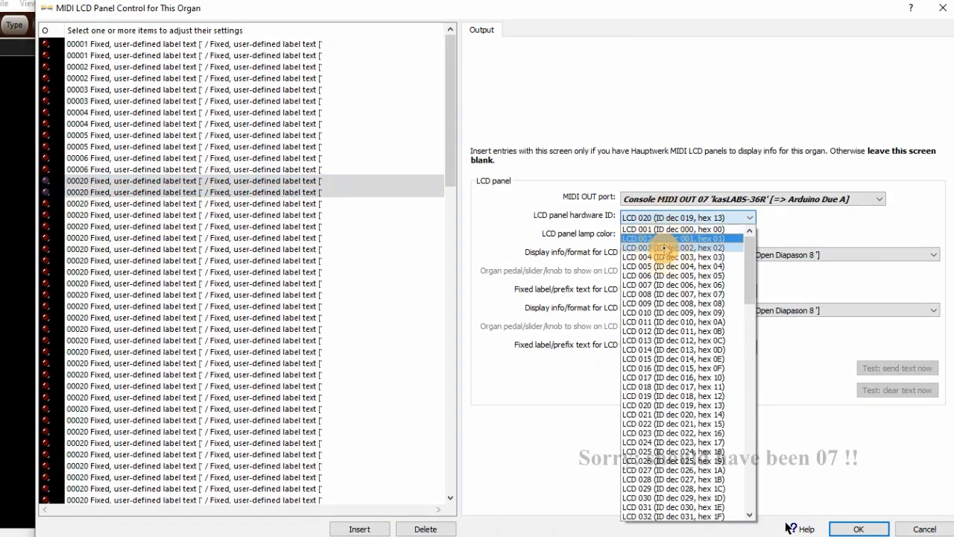
click(662, 285)
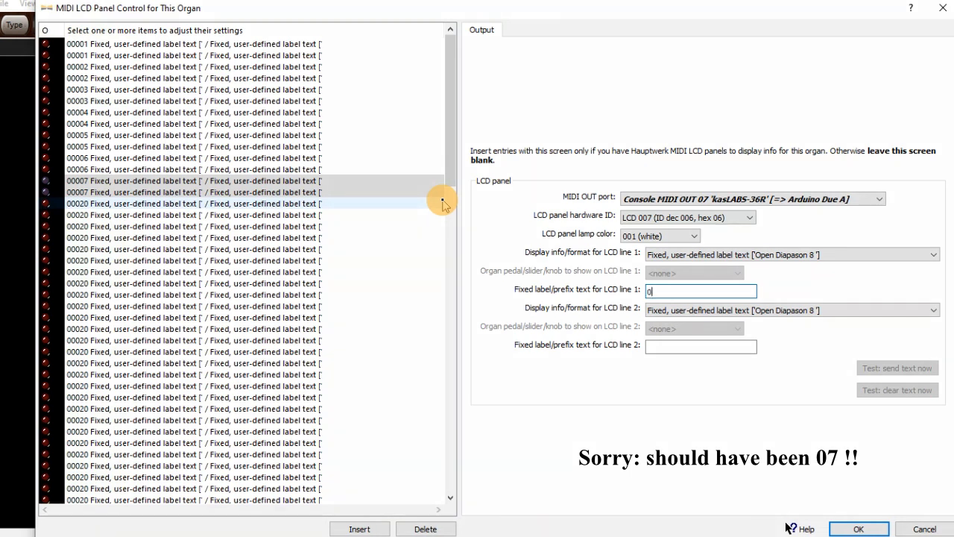
text(alicet 8'^)
Step: Assign the fifteenth and sixteenth entries to hardware ID LCD 008, with fixed labels 08 Viola di on line 1 and ^Gamba on line 2
click(443, 204)
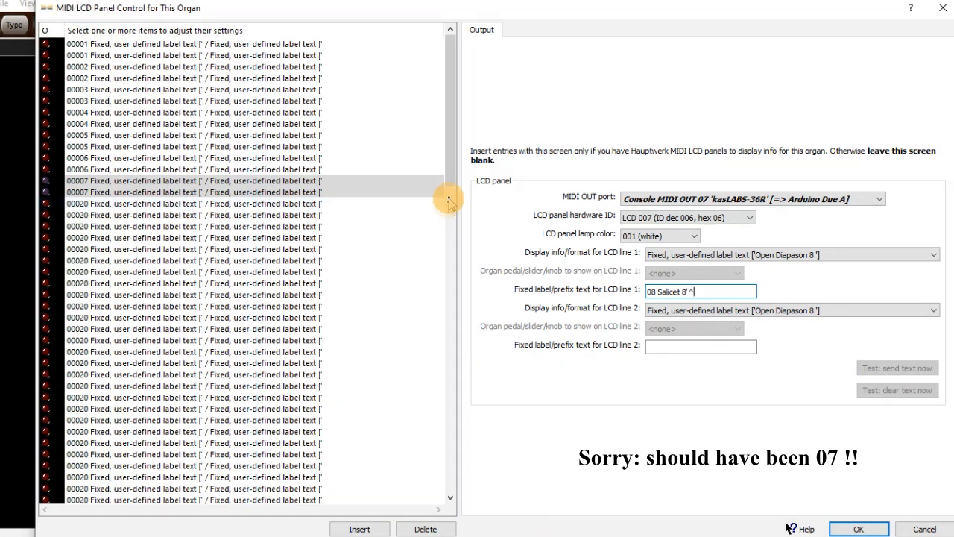
shift+click(149, 216)
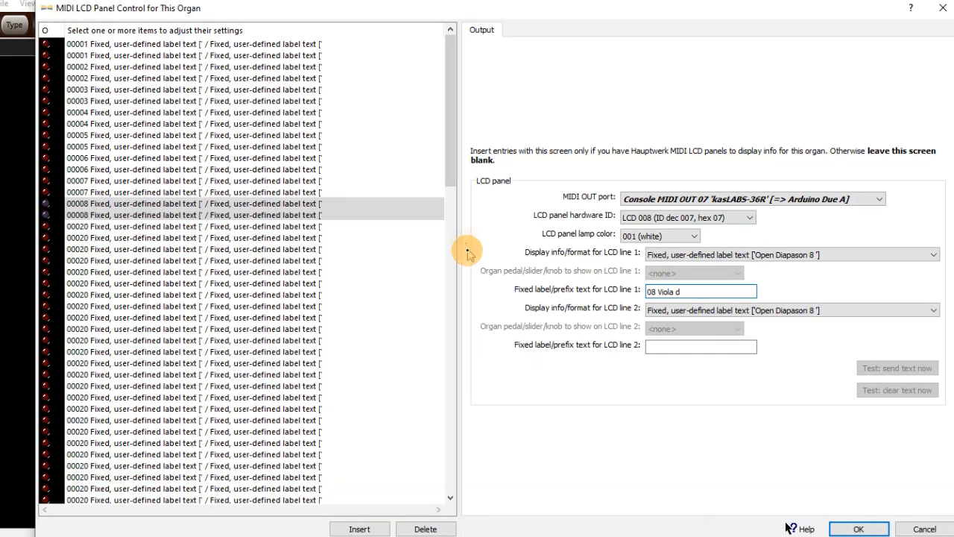
click(668, 346)
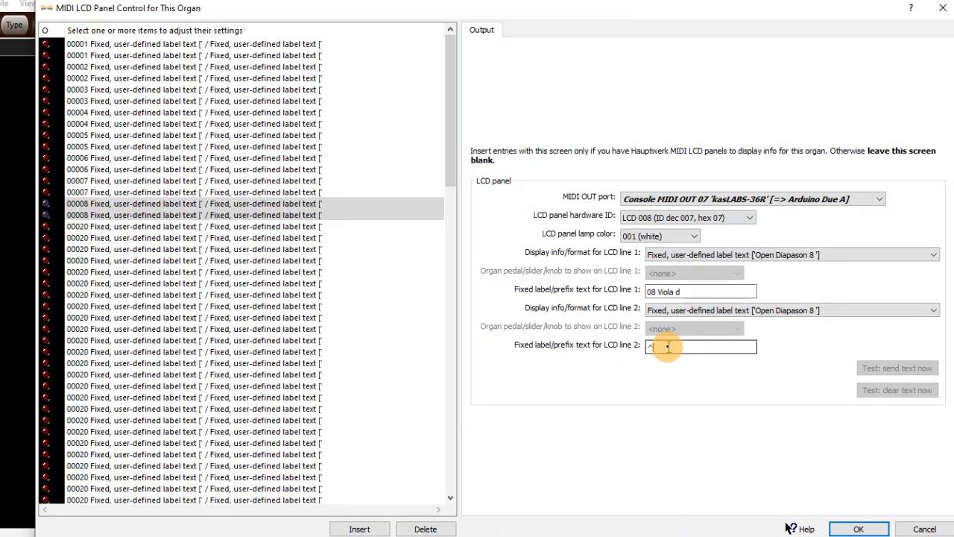
text(^Gamba)
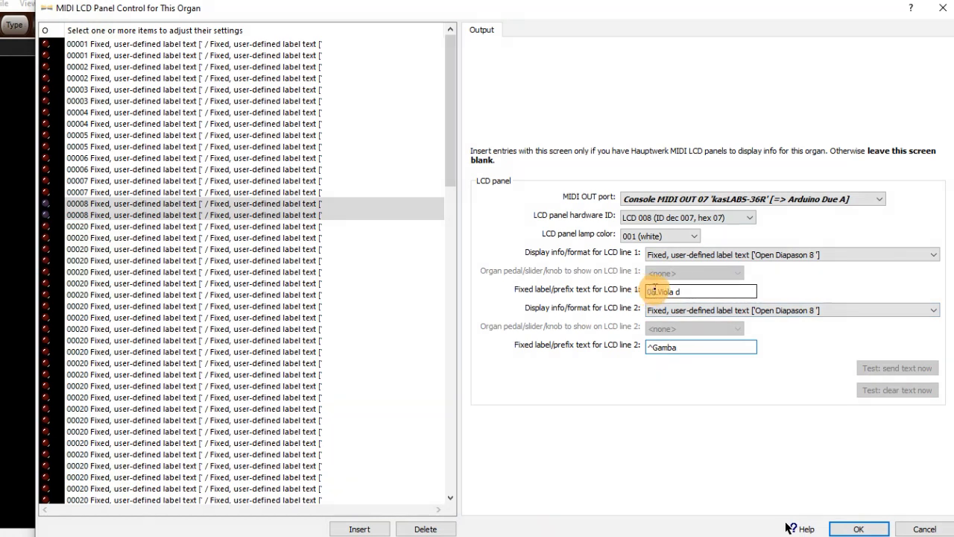
drag(647, 292, 659, 293)
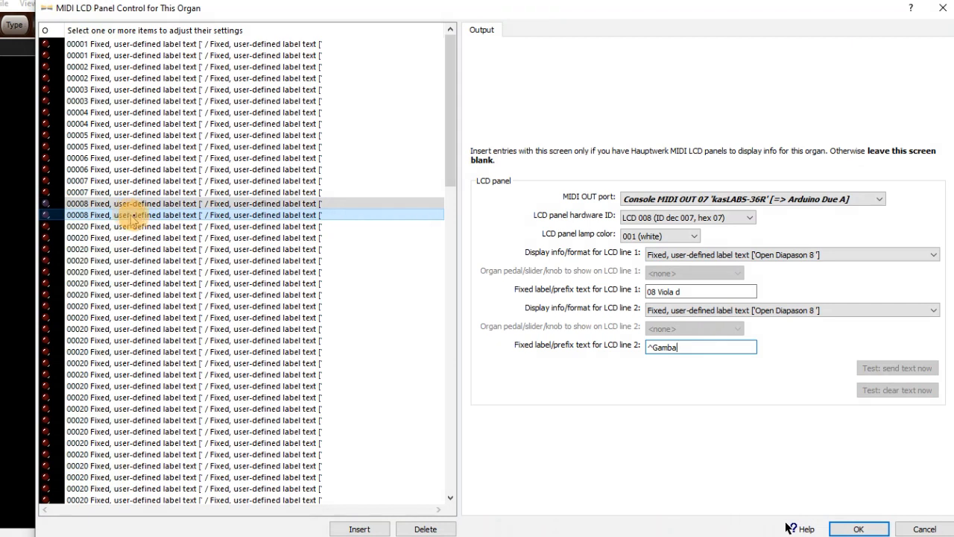
click(689, 292)
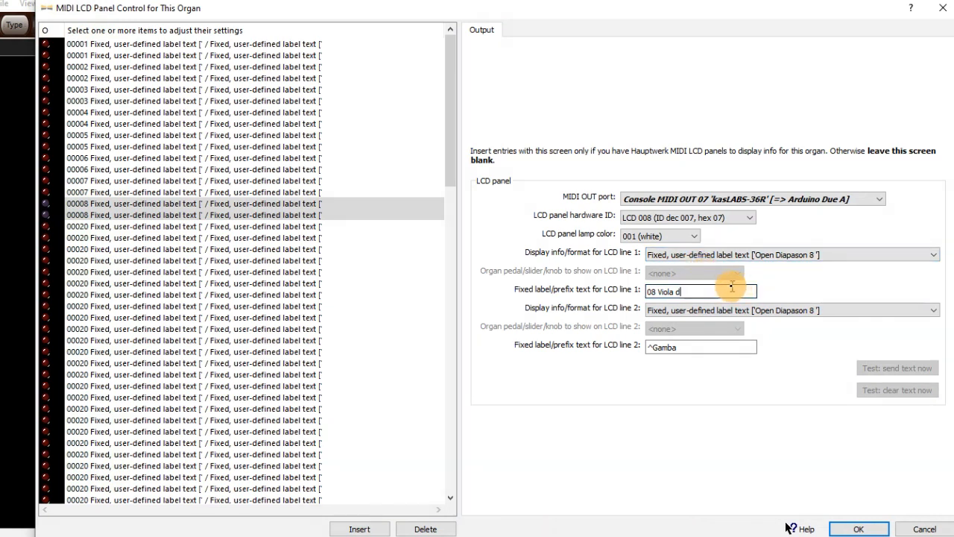
text(i)
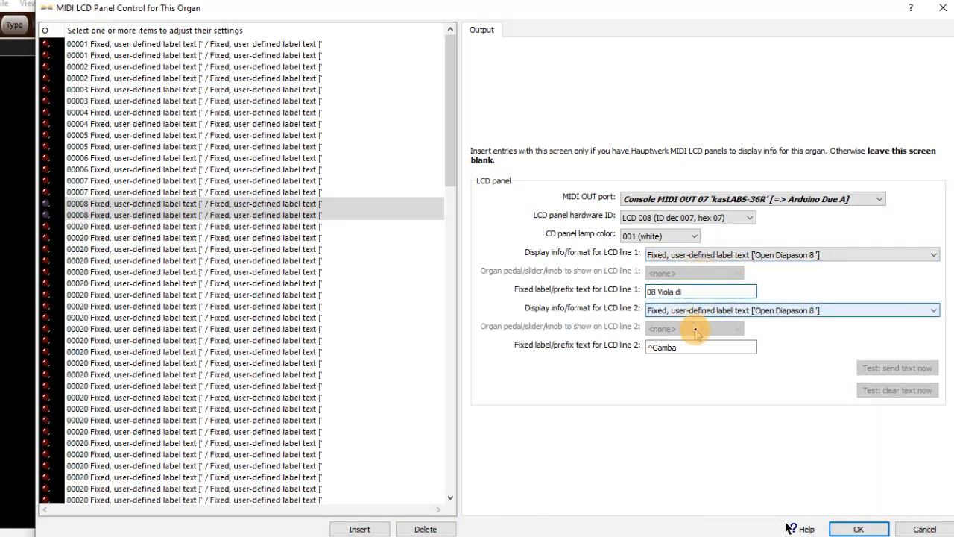
click(693, 346)
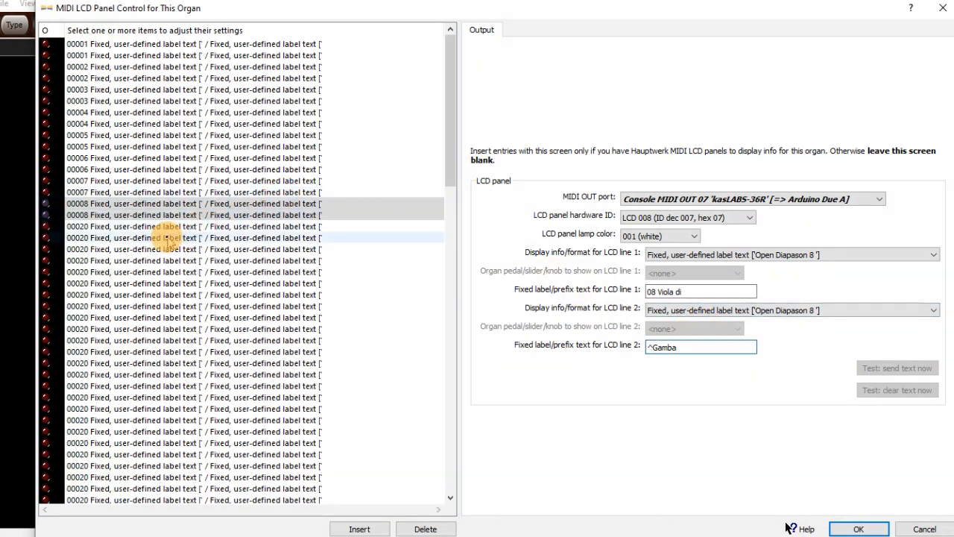
Step: Assign the seventeenth and eighteenth entries to hardware ID LCD 009 and set their line 1 fixed label to 09 Piccolo 2'^
click(141, 228)
shift+click(142, 237)
click(677, 217)
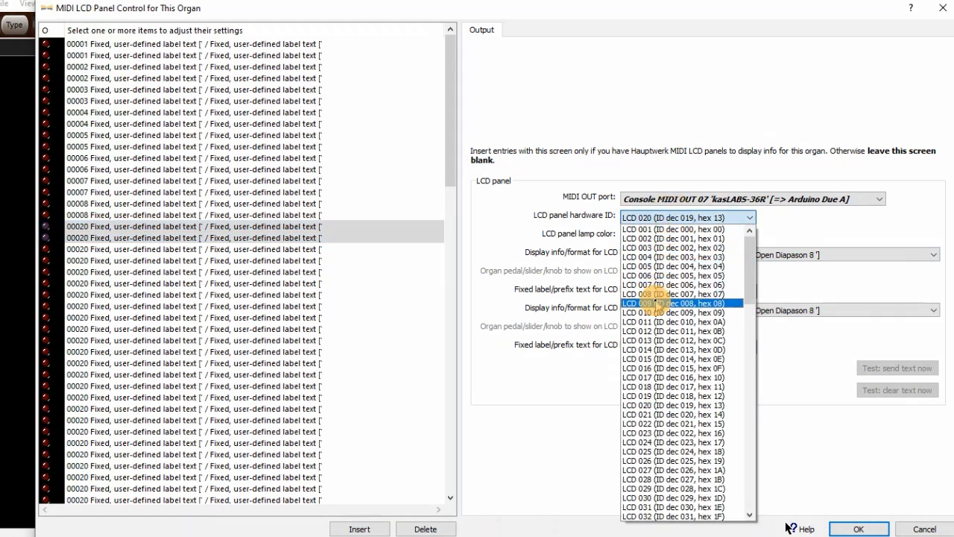
click(660, 303)
click(660, 291)
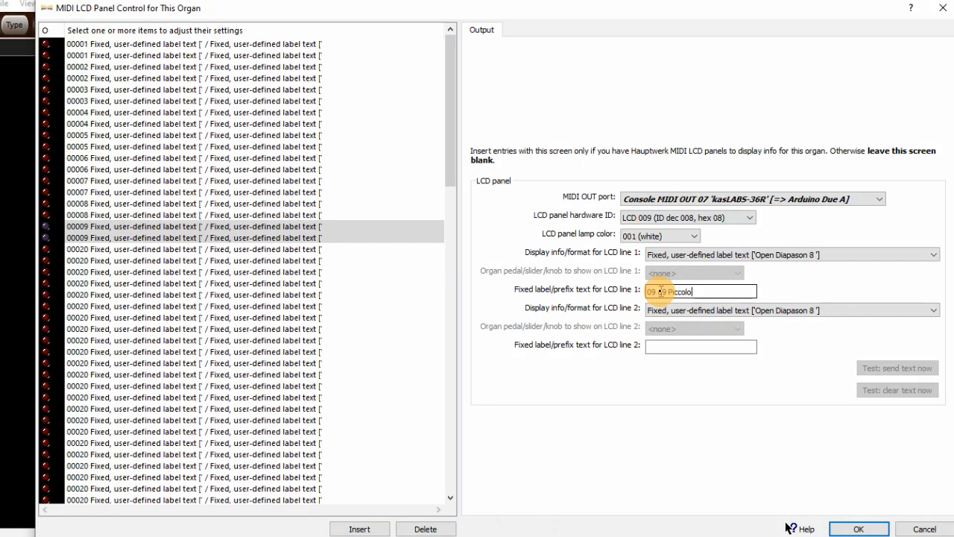
text(')
double_click(662, 292)
key(BackSpace)
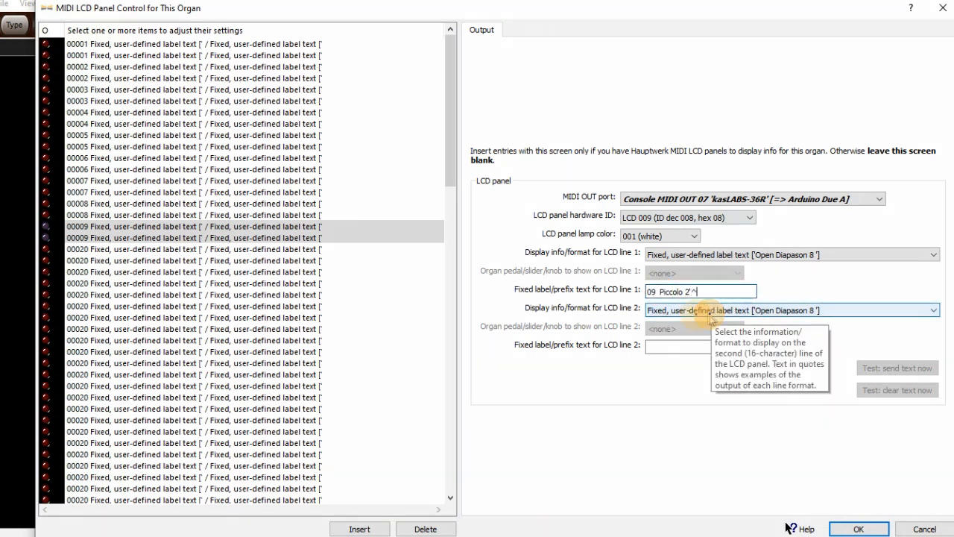
text(^)
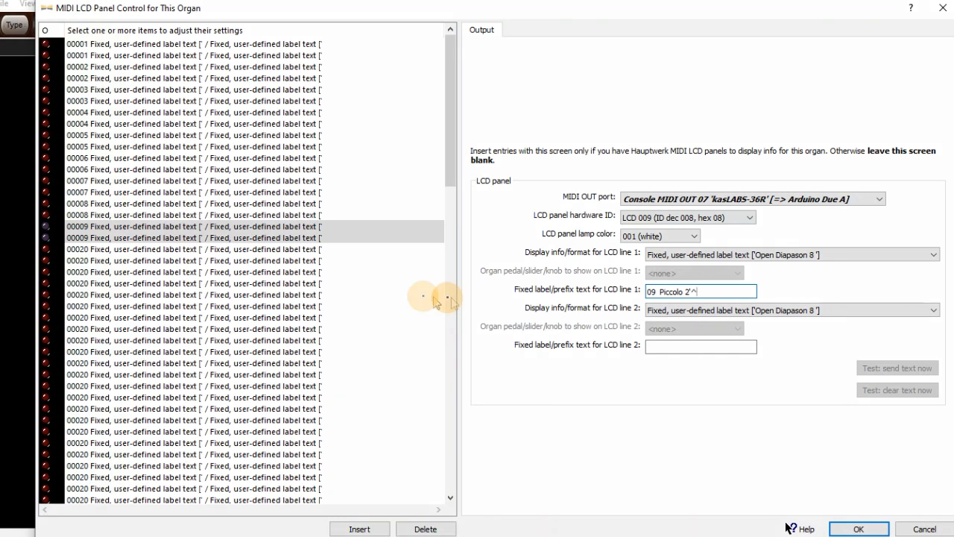
Step: Assign the nineteenth and twentieth entries to LCD panel hardware ID LCD 010
click(117, 251)
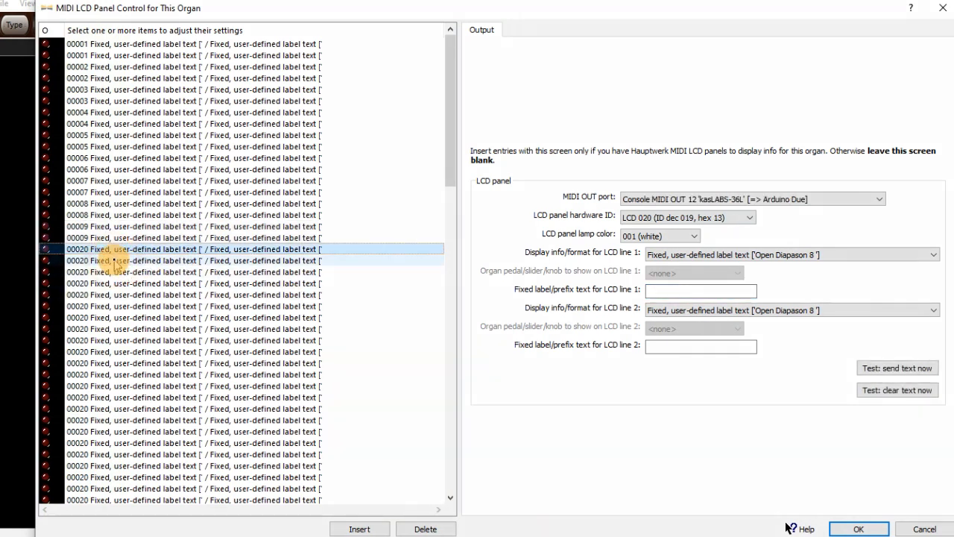
shift+click(132, 261)
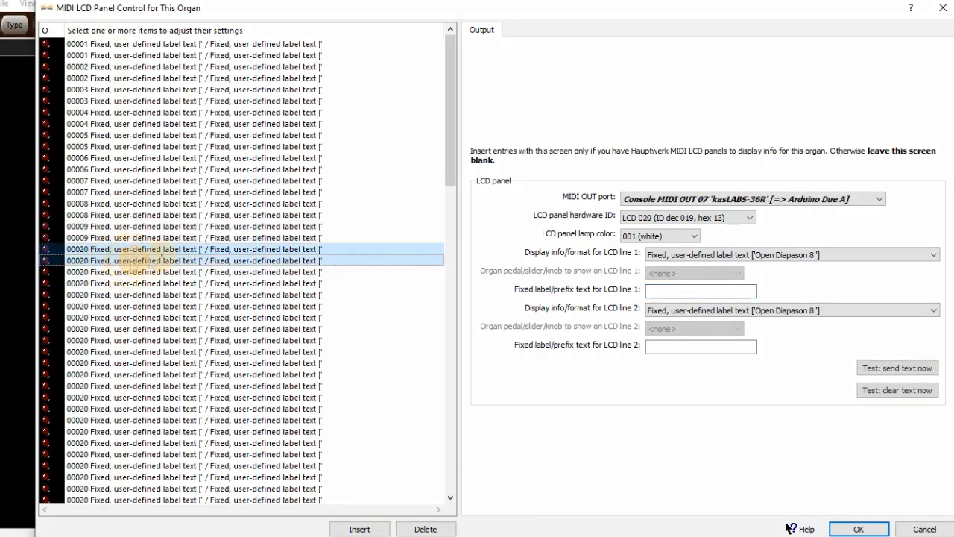
click(675, 217)
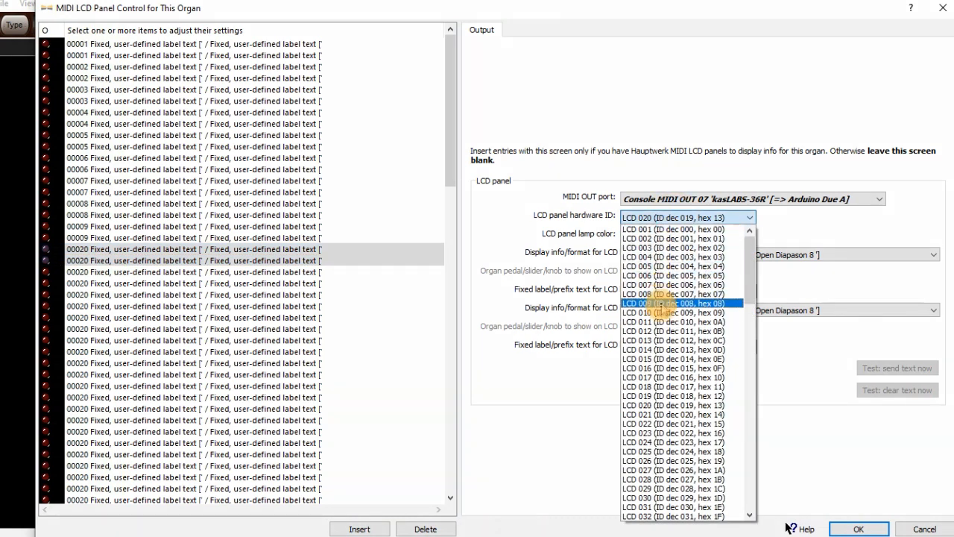
click(664, 313)
Step: Set the LCD 010 pair's fixed labels to 10 Geigen^princi on line 1 and pal on line 2
click(663, 293)
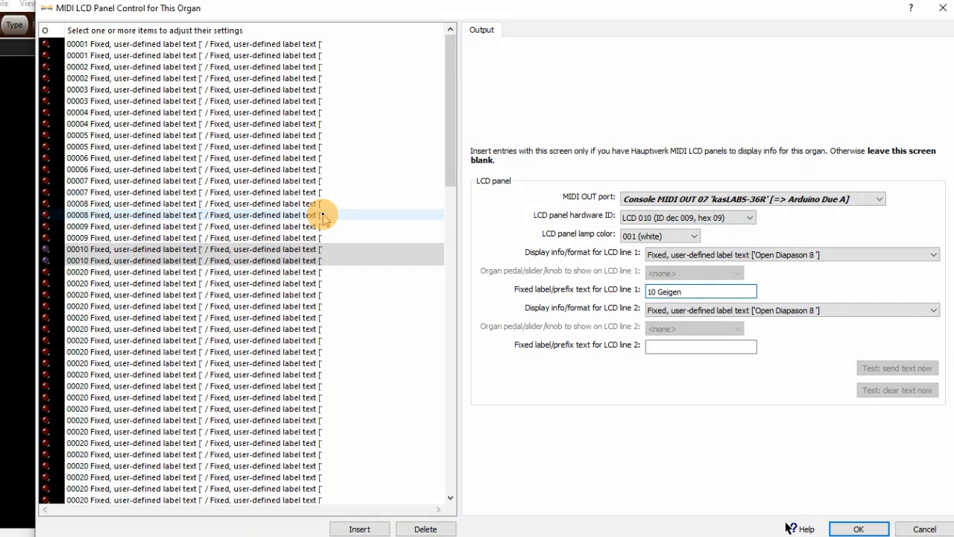
text(^)
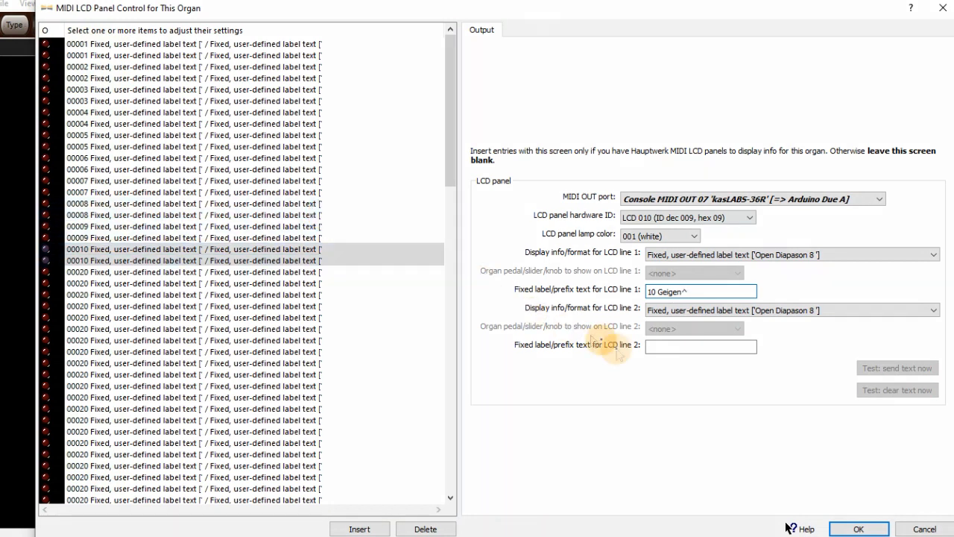
click(653, 347)
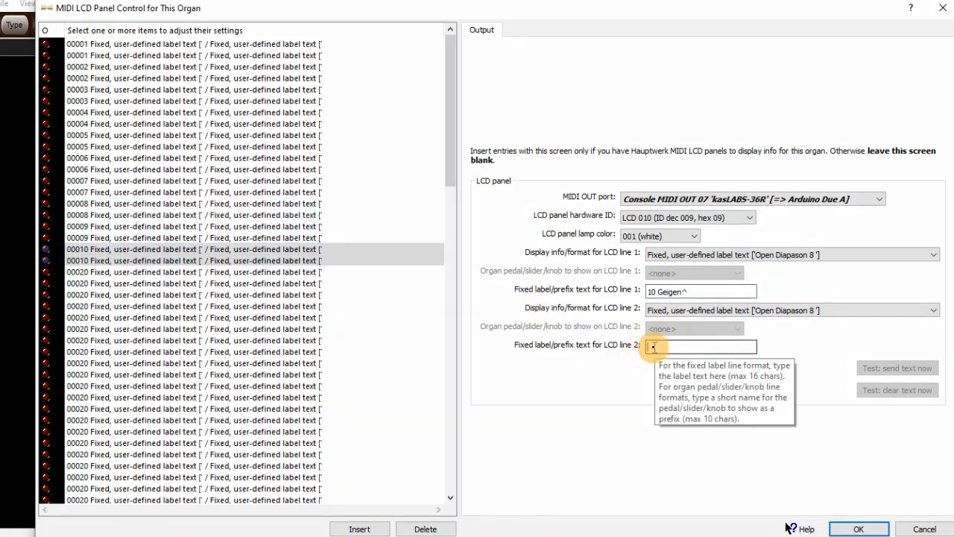
click(706, 292)
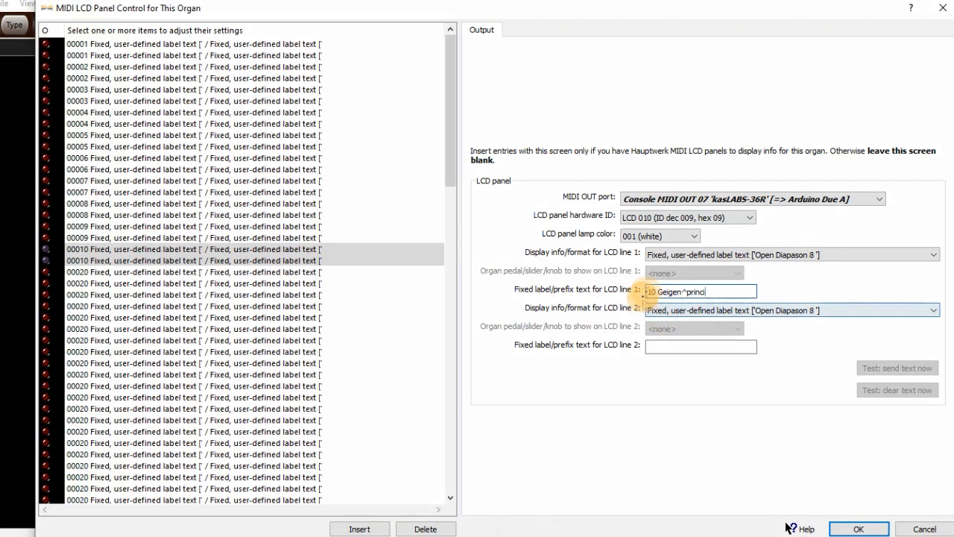
click(666, 346)
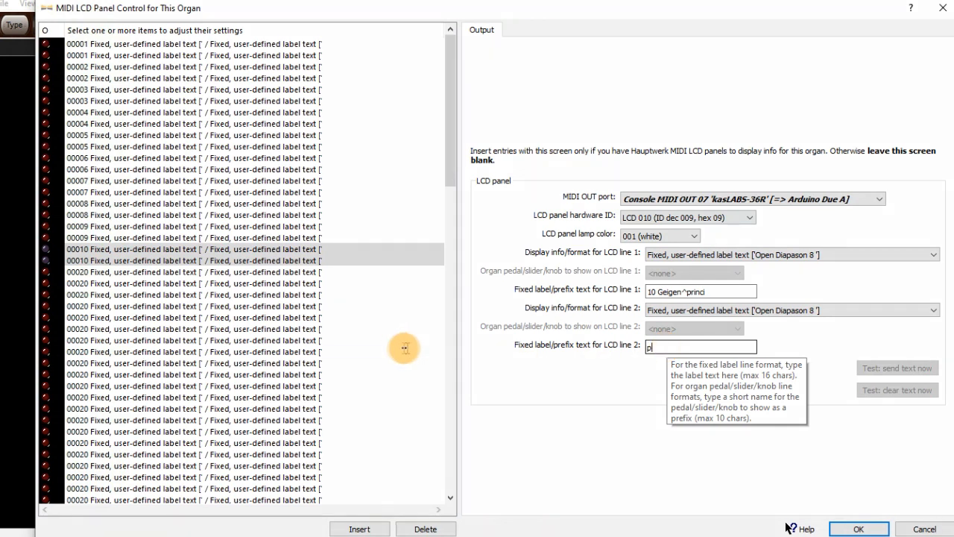
text(pal)
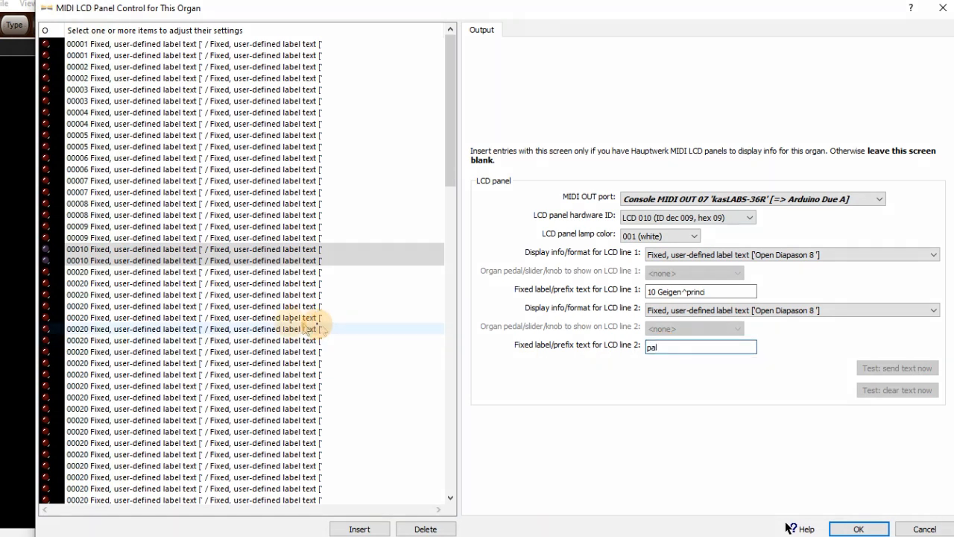
Step: Assign the twenty-first and twenty-second entries to LCD panel hardware ID LCD 011
click(224, 277)
click(706, 221)
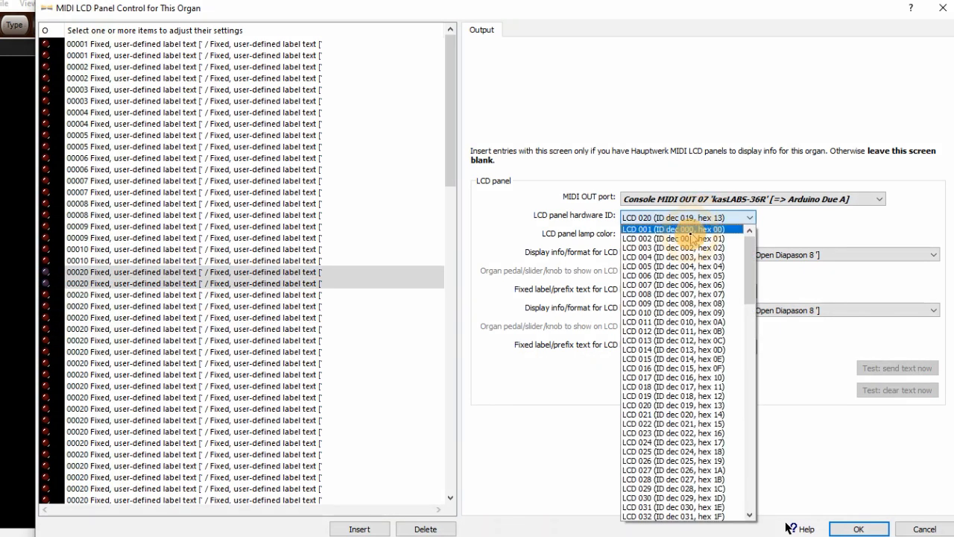
click(660, 329)
Step: Set the LCD 011 pair's fixed labels to 11 Voix celestes on line 1 and 8'^ on line 2
click(660, 291)
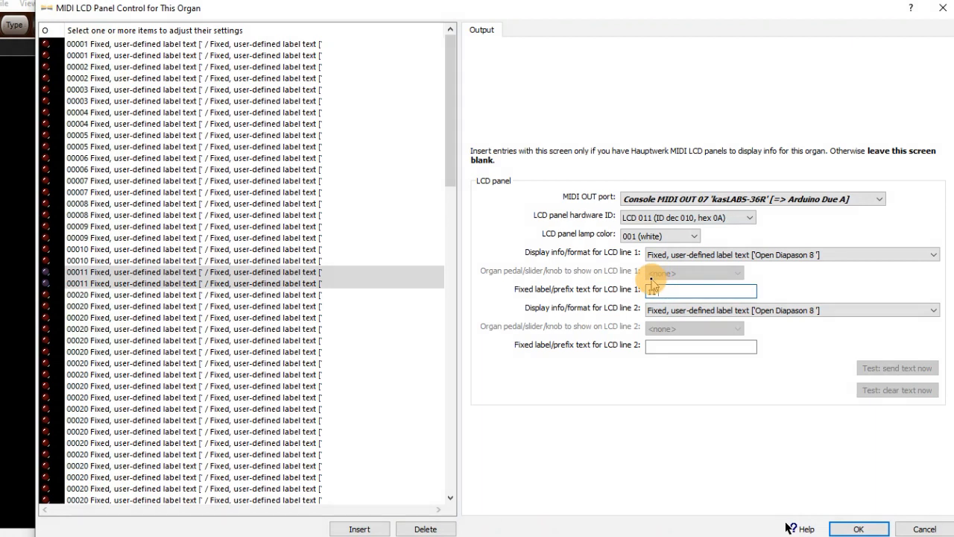
text(Vox)
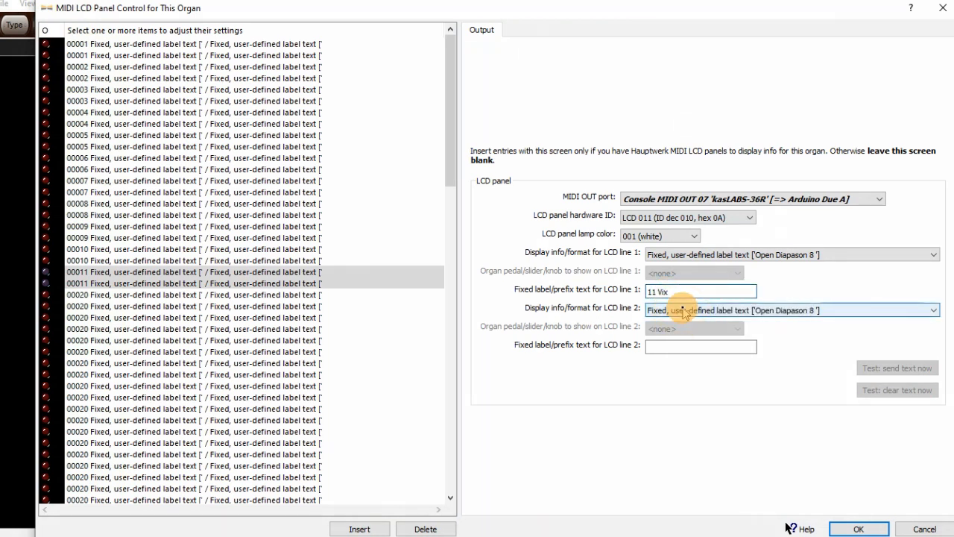
text(oix )
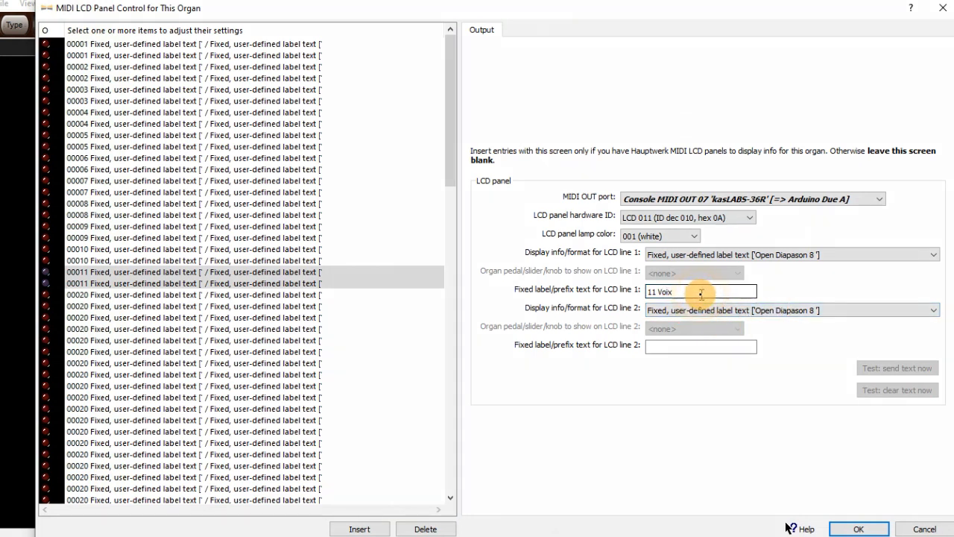
text(ce)
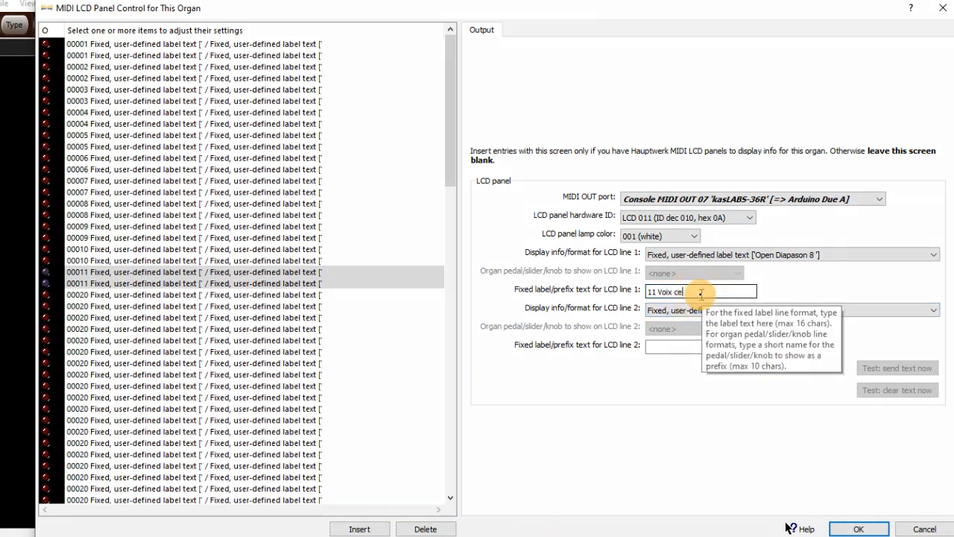
text(lests)
key(BackSpace)
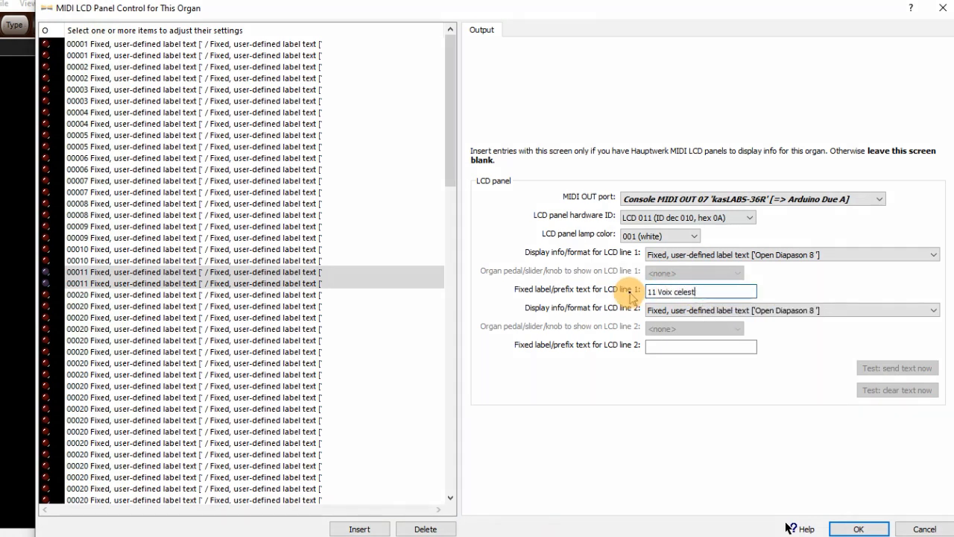
text(e)
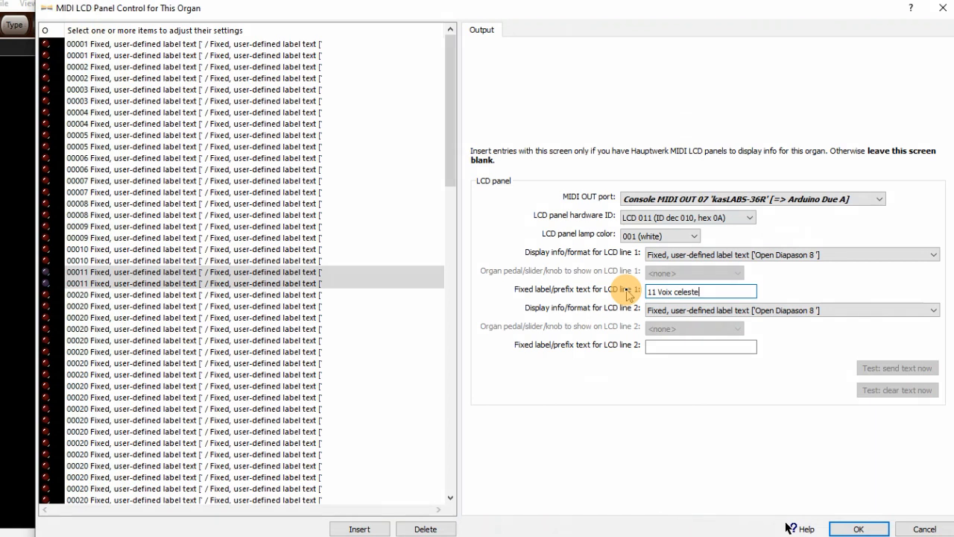
text(s)
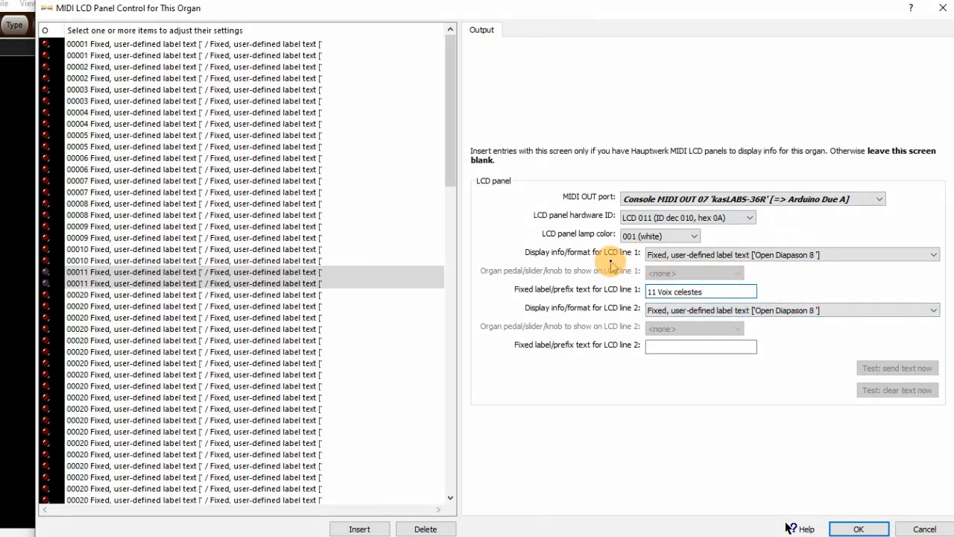
click(686, 349)
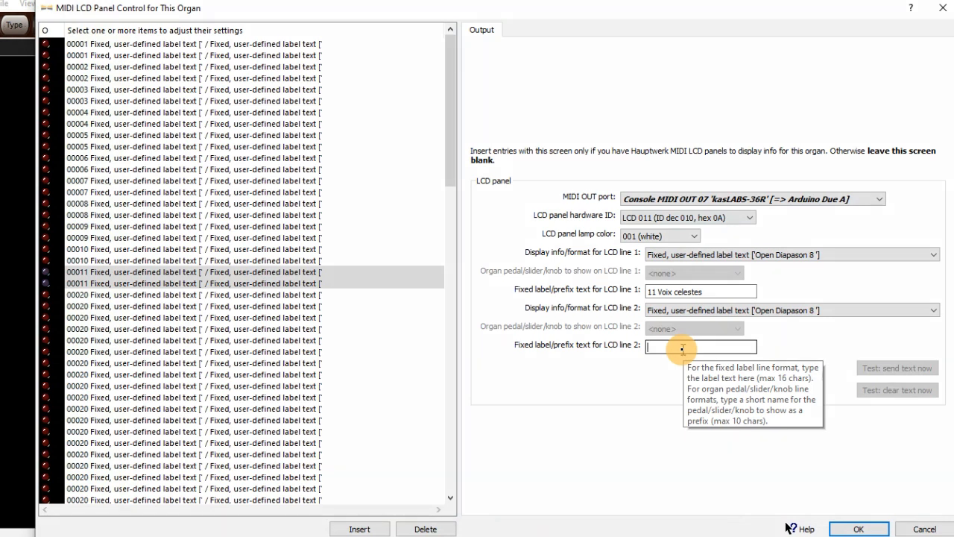
text(8'^)
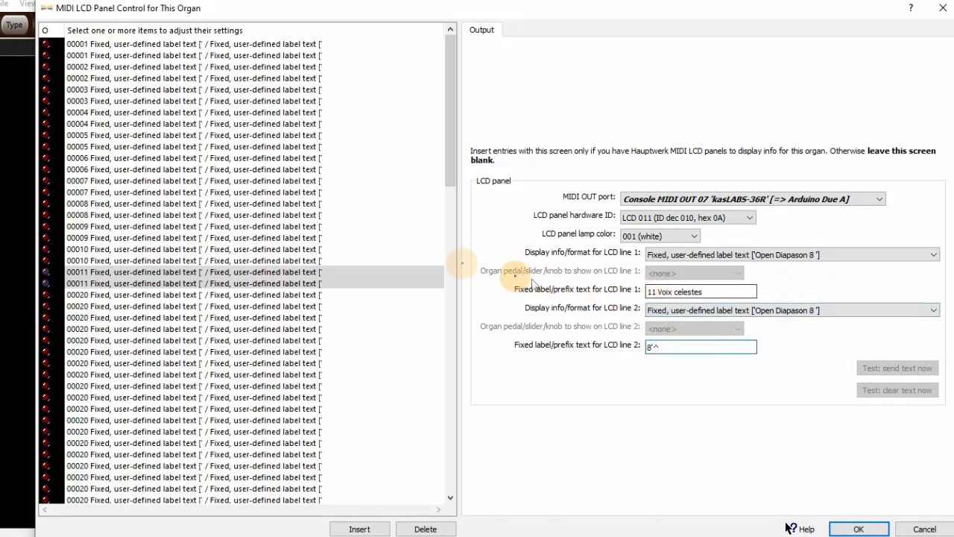
Step: Assign the twenty-third and twenty-fourth entries to LCD panel hardware ID LCD 012
click(161, 297)
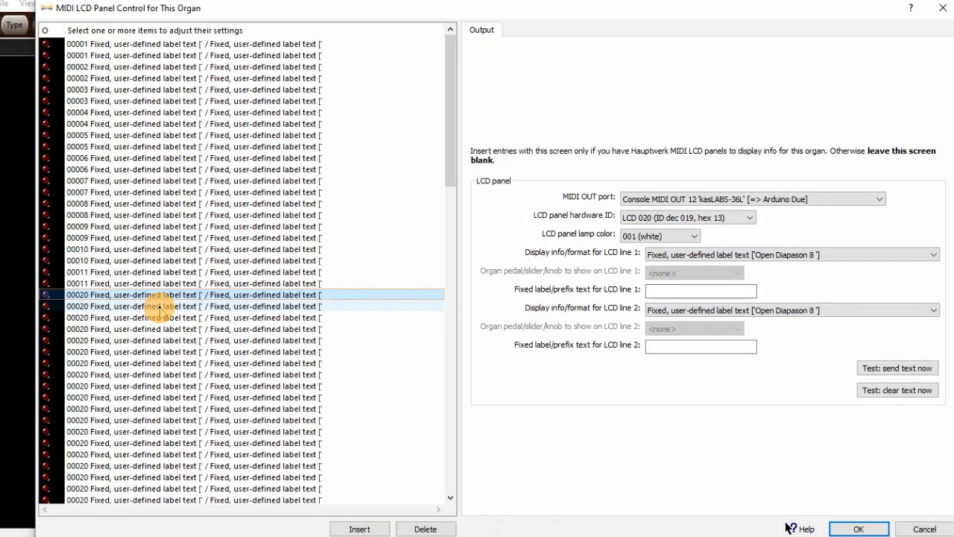
shift+click(159, 306)
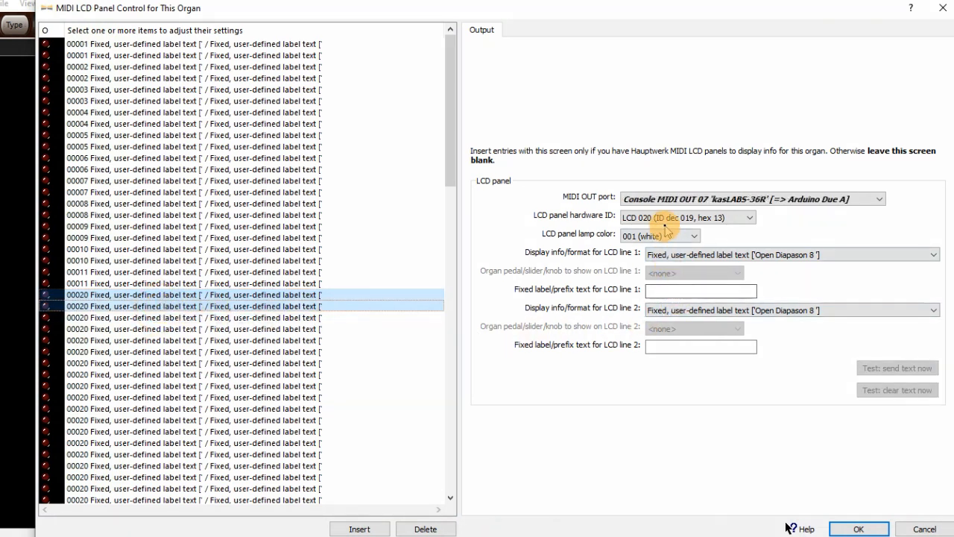
click(664, 217)
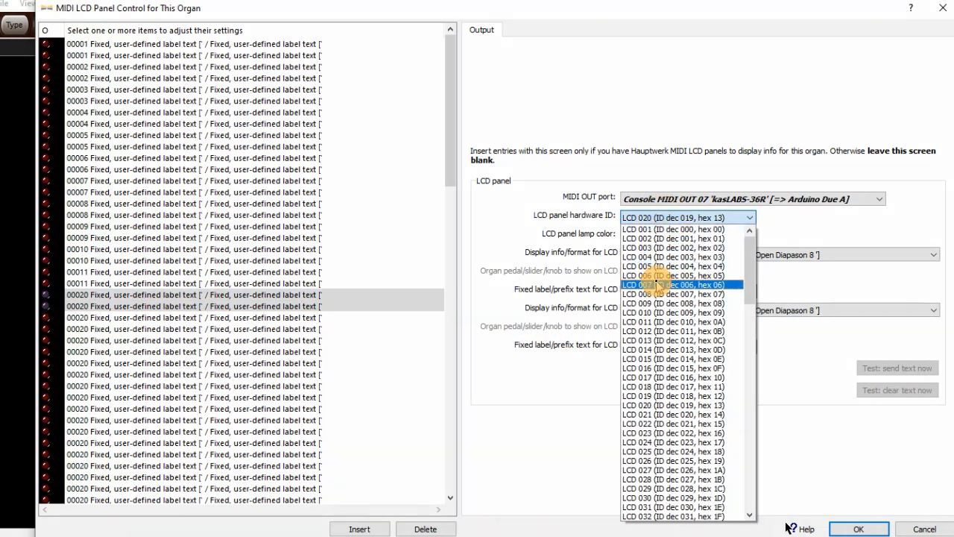
click(645, 332)
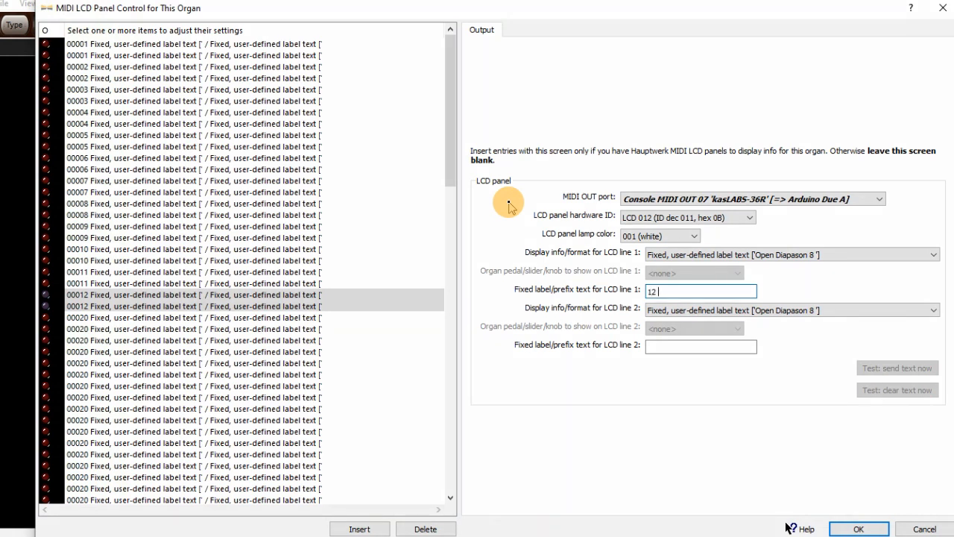
Step: Set the LCD 012 pair's fixed labels to 12 Flauto on line 1 and ^magico 8' on line 2
text(12 Flauto)
text(^)
text(mag)
key(shift+Left)
key(shift+Left)
key(shift+Left)
key(shift+Left)
key(shift+Left)
key(shift+Left)
key(shift+Left)
key(ctrl+x)
click(667, 348)
key(ctrl+v)
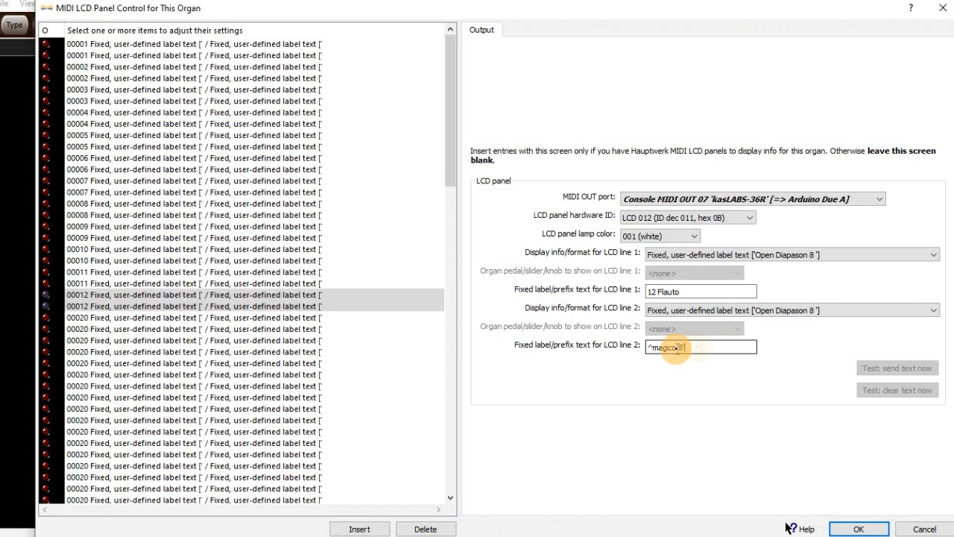
click(199, 307)
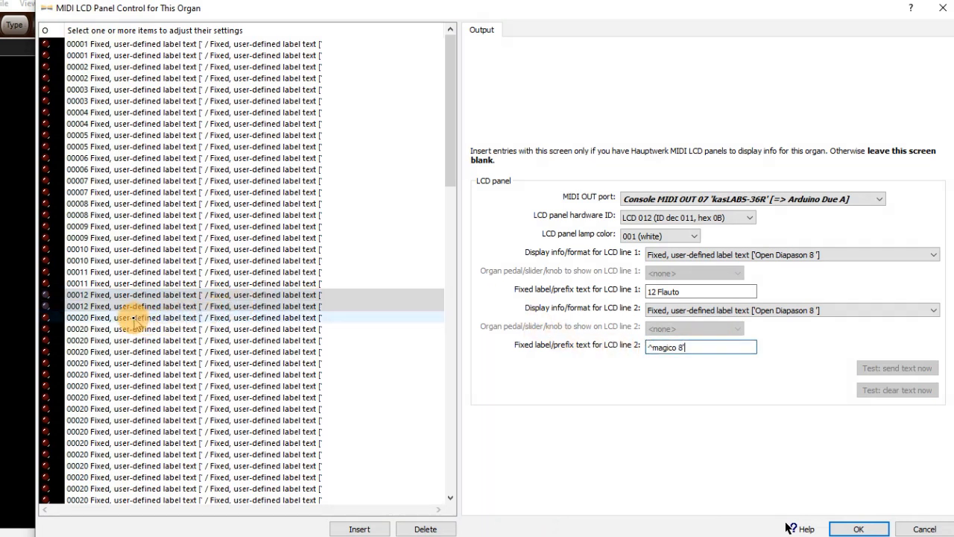
Step: Assign the twenty-fifth and twenty-sixth entries to LCD panel hardware ID LCD 013
click(135, 318)
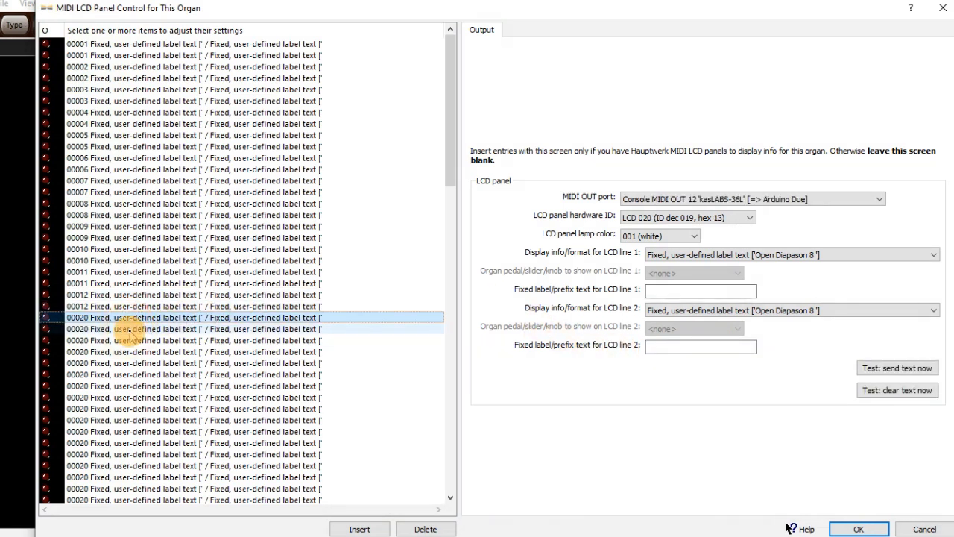
shift+click(149, 330)
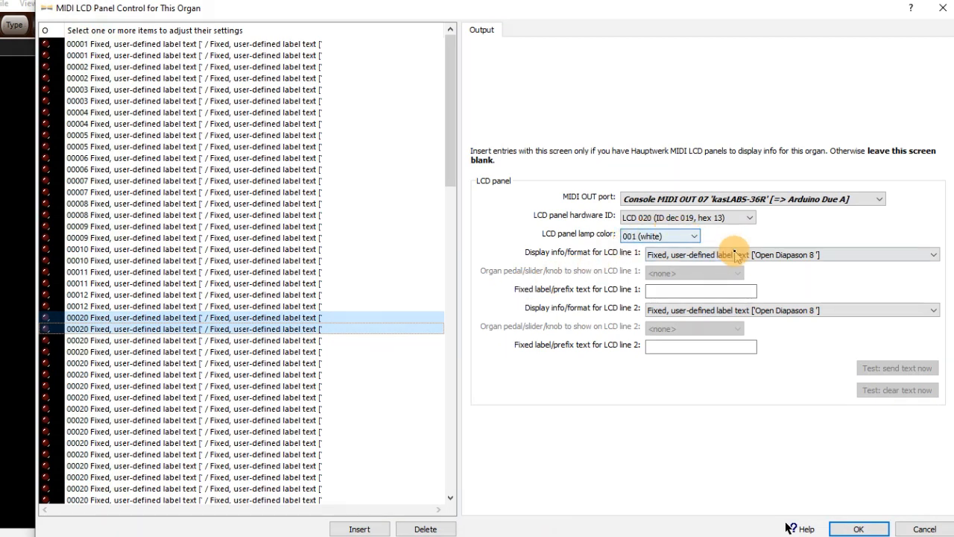
click(675, 217)
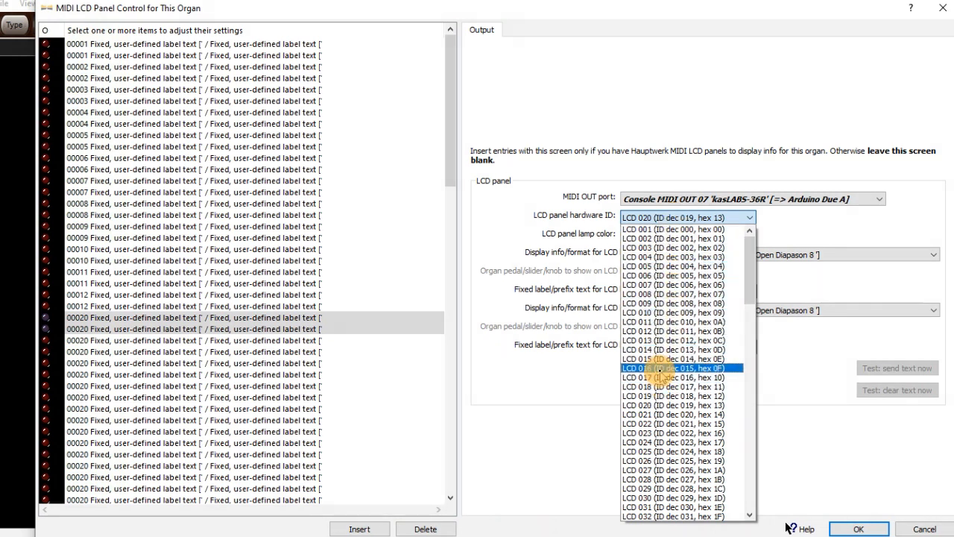
Step: Set the LCD 013 pair's fixed labels to 13 Leiblich^bour on line 1 and don on line 2
drag(664, 291, 619, 297)
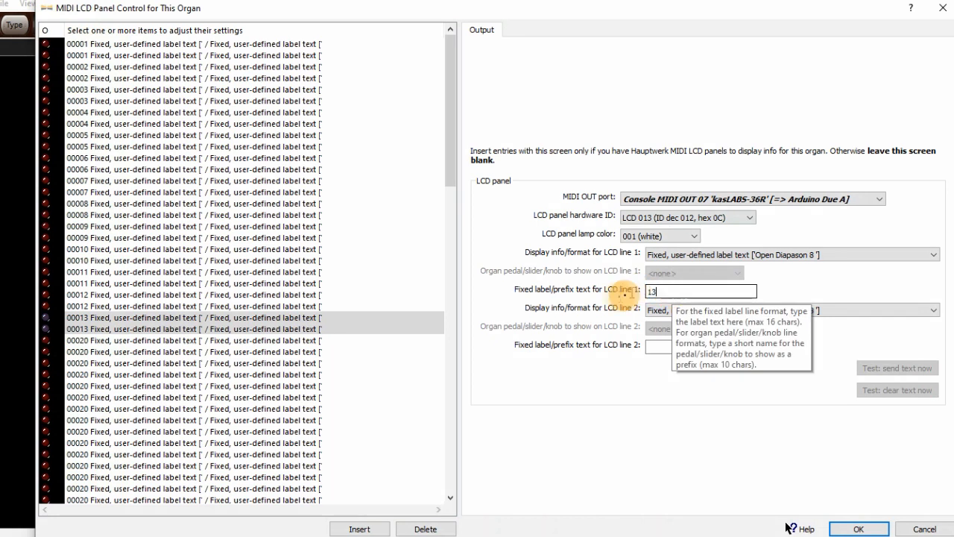
text(13)
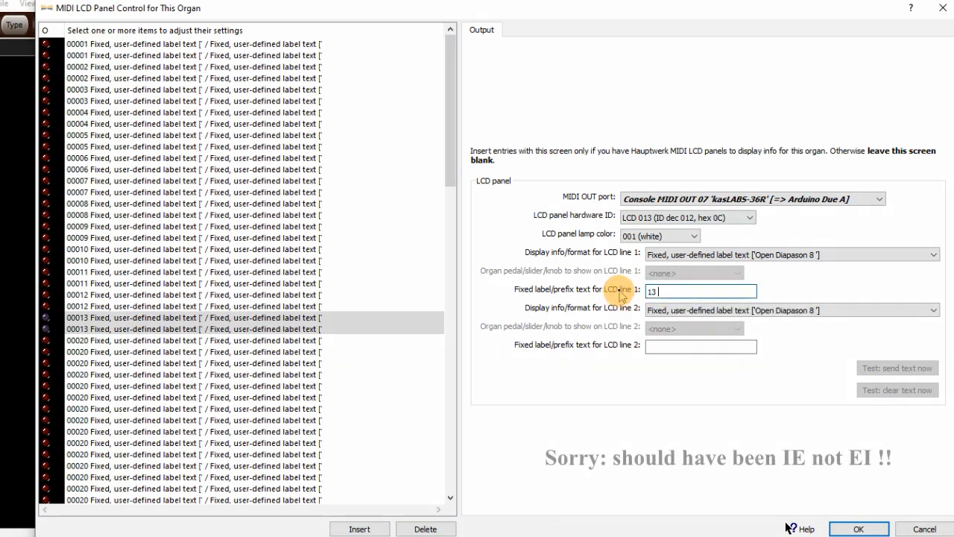
text( Leib)
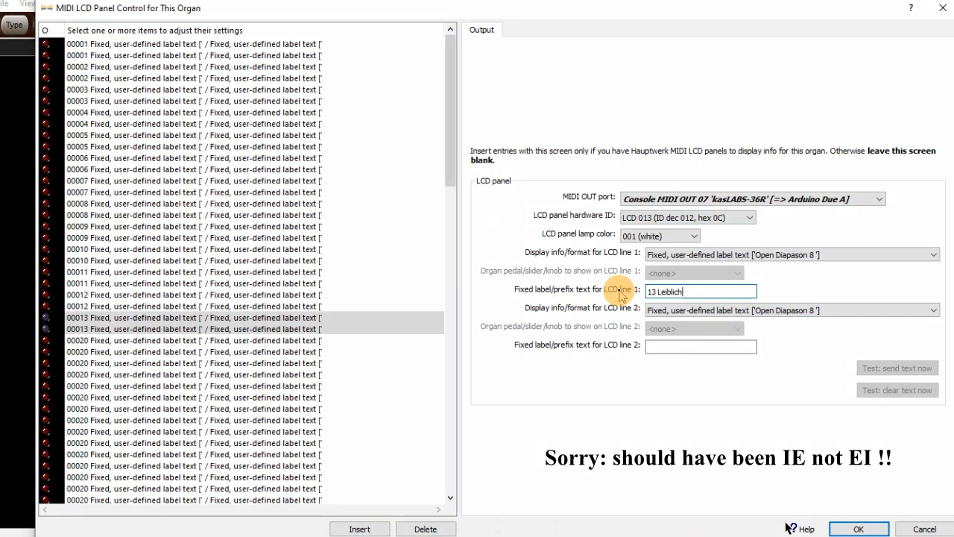
text(lich)
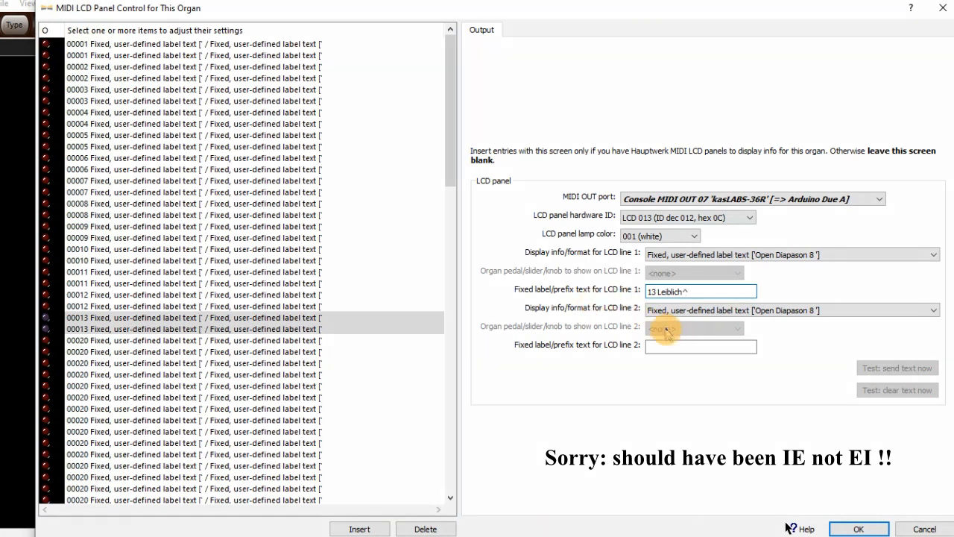
text(^)
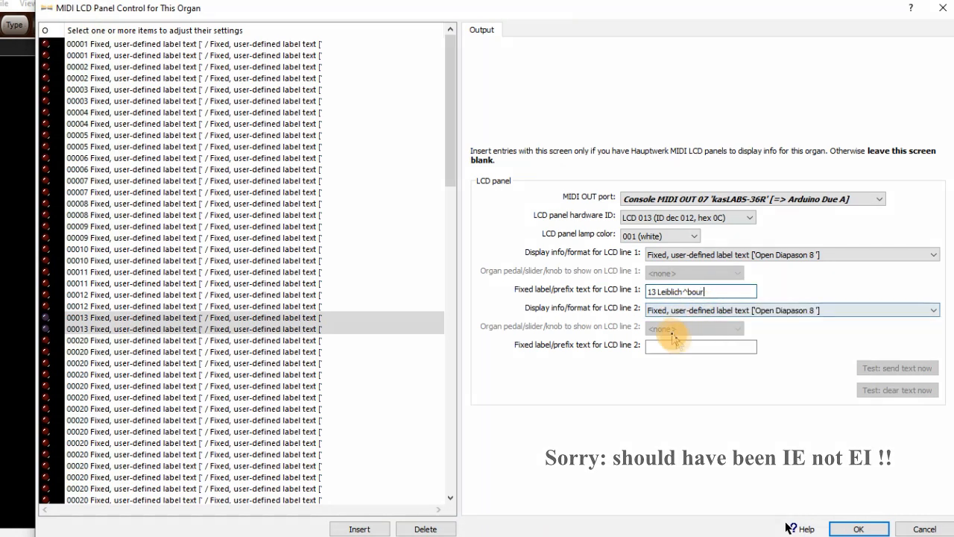
click(662, 346)
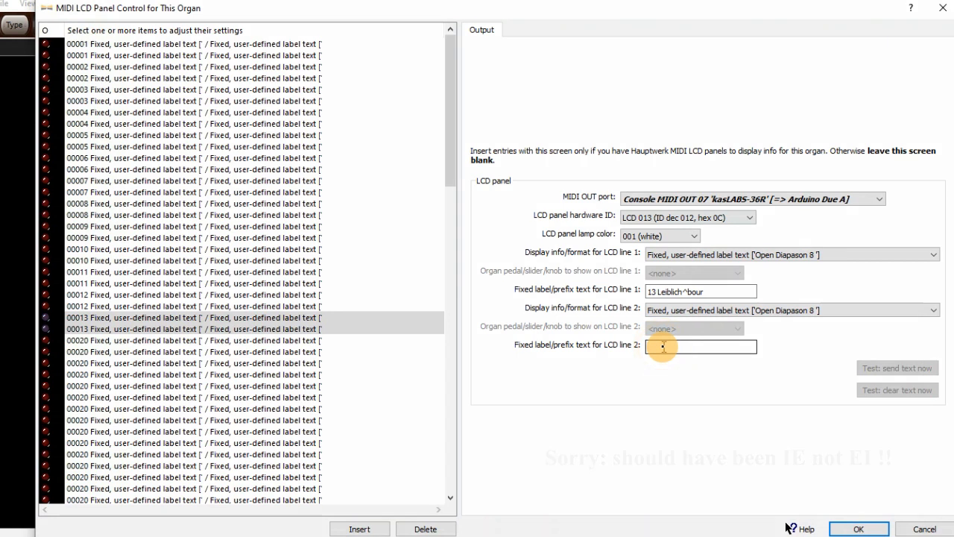
text(don)
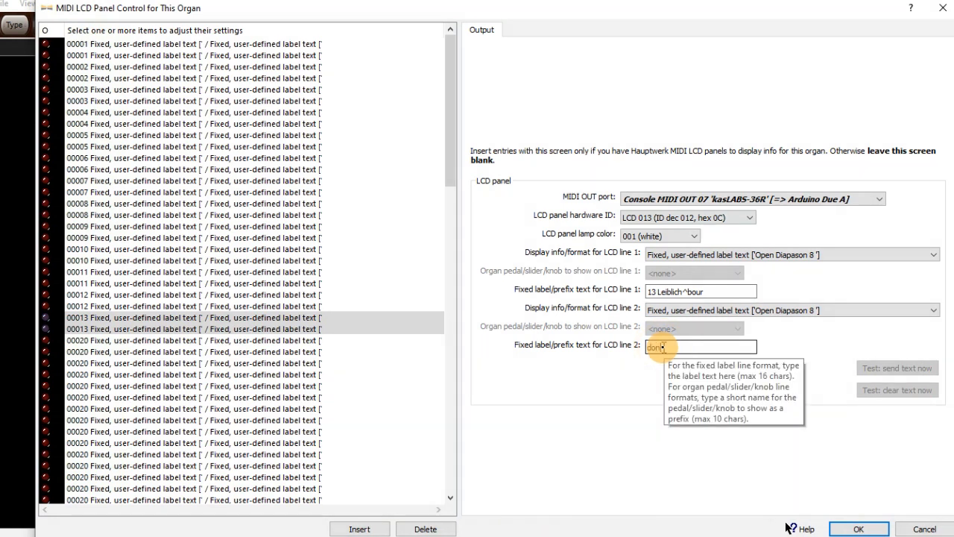
Step: Complete the LCD 013 pair's fixed label on line 2 as don 16'
text( 16')
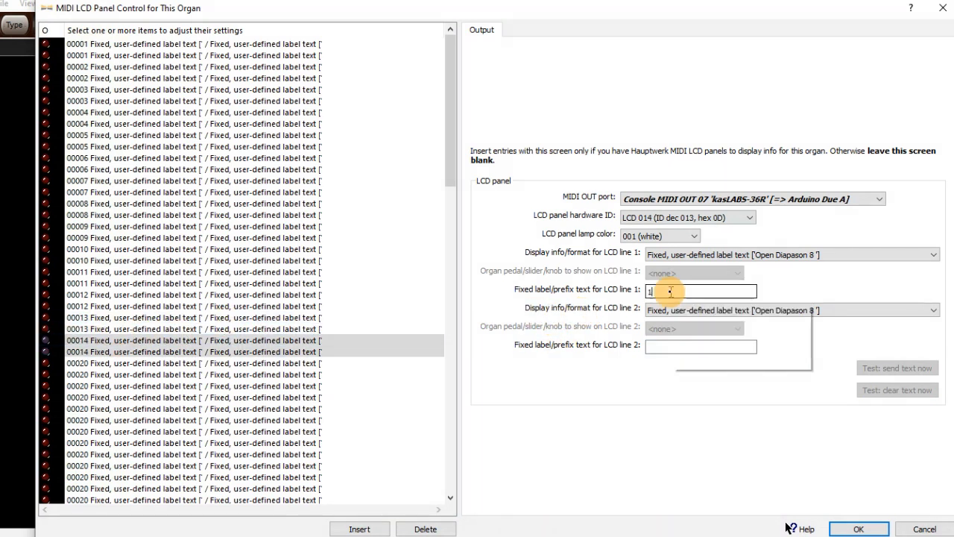
Step: Set the LCD 014 pair's fixed labels to ^14 Rohr flute 8 on line 1 and ' on line 2
text(14)
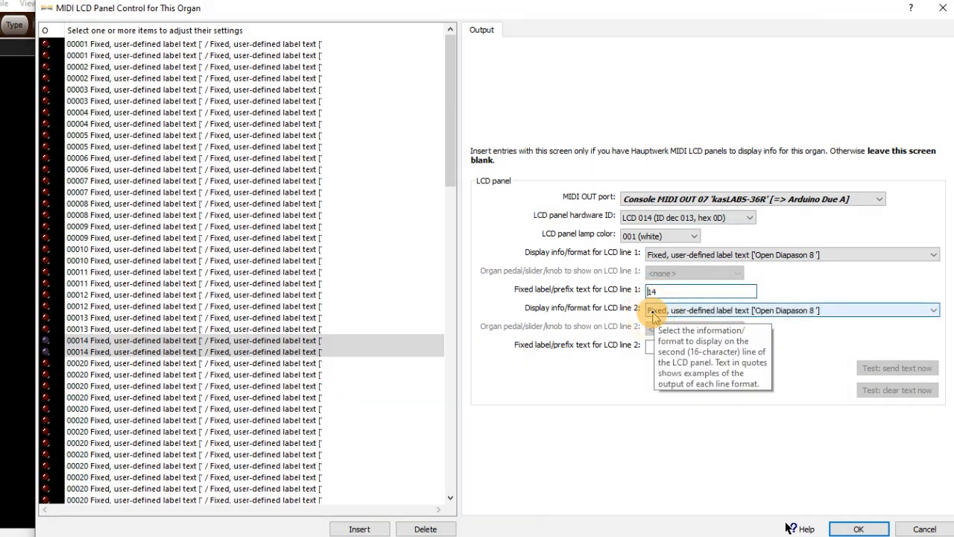
click(650, 292)
text(^14 Ro)
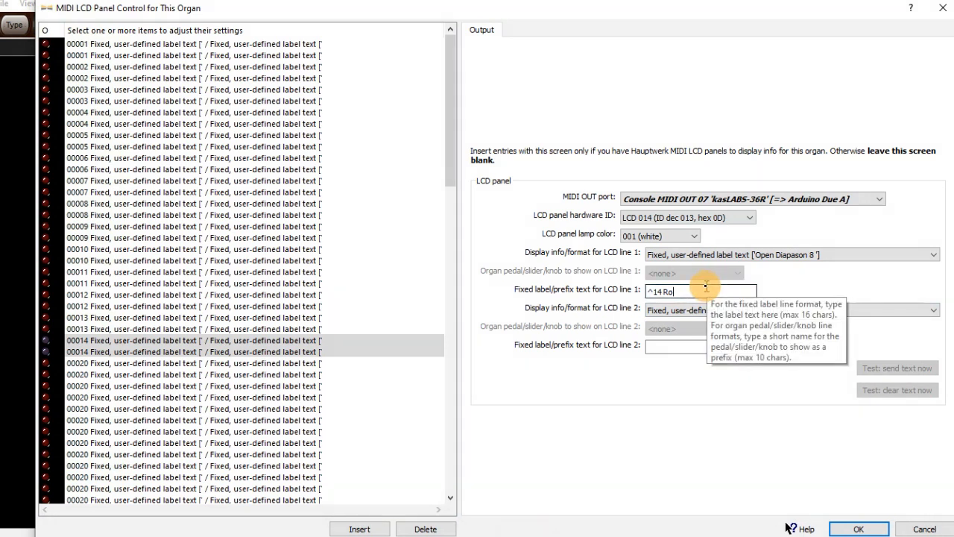
text(hr)
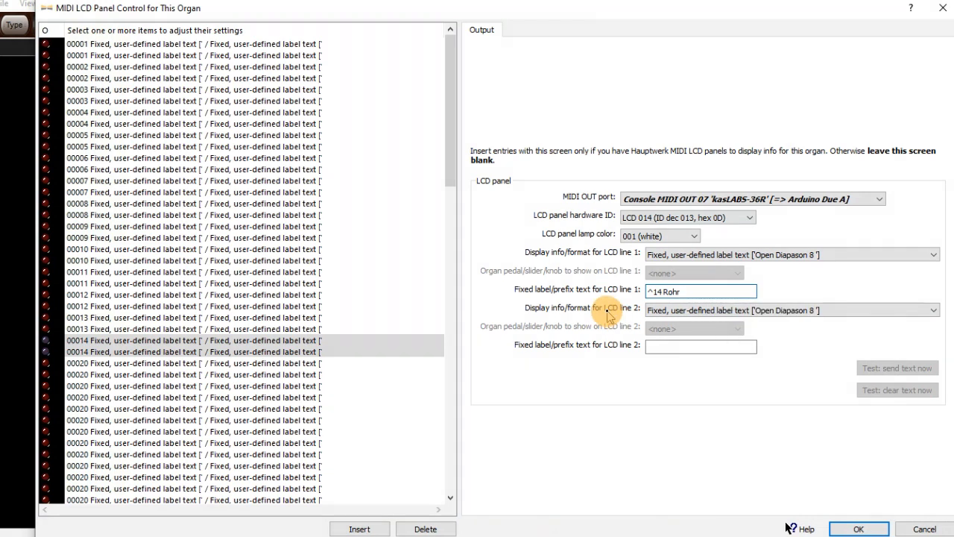
text( flute 8)
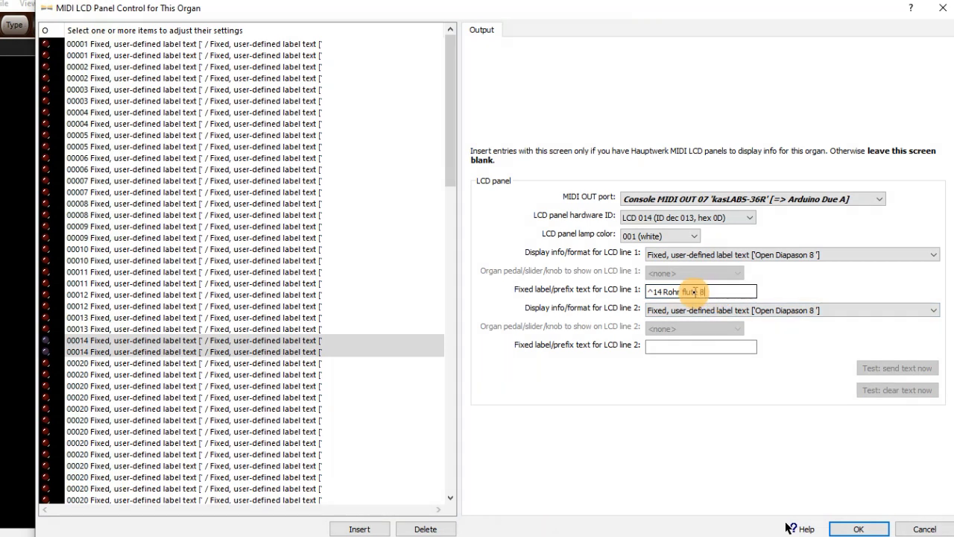
click(666, 347)
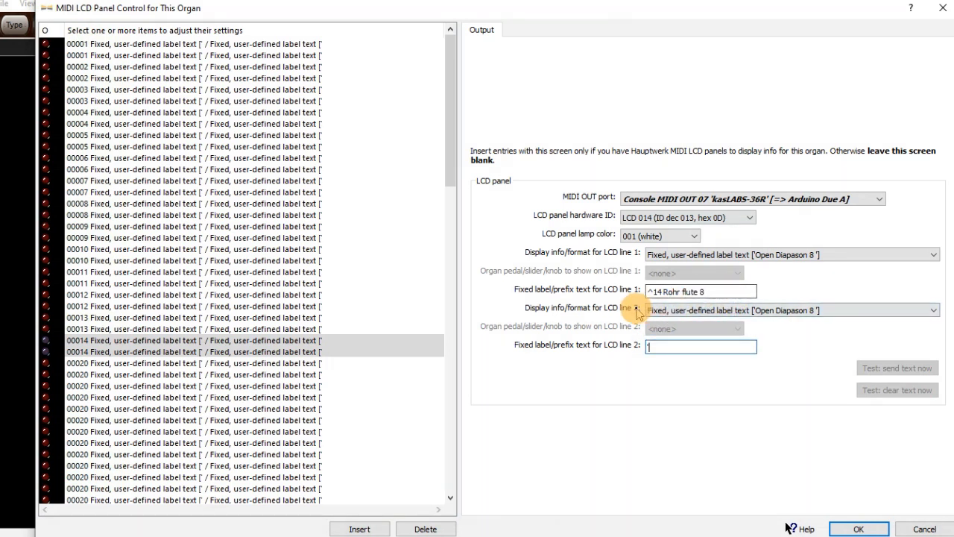
Step: Assign the twenty-ninth and thirtieth entries to LCD panel hardware ID LCD 015 and accept the LCD panel settings
click(277, 364)
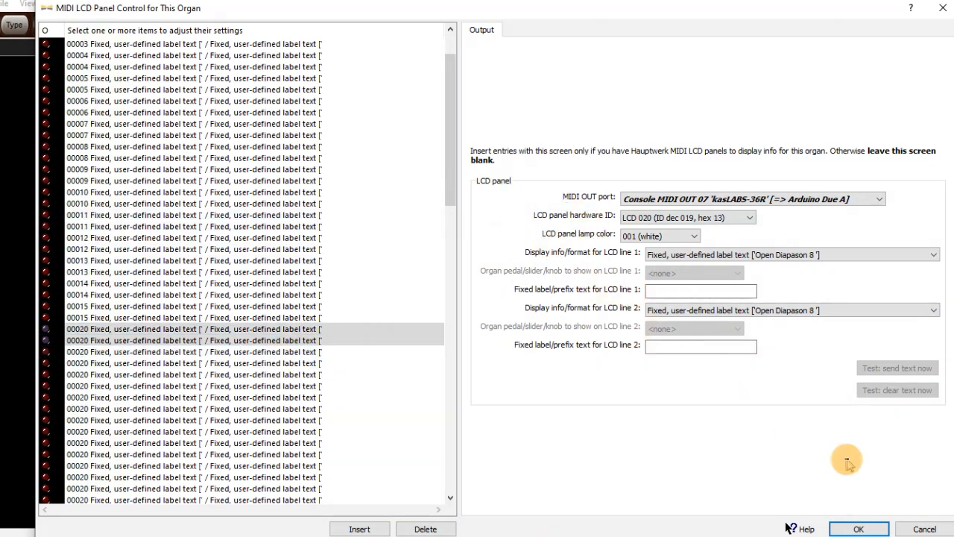
click(846, 530)
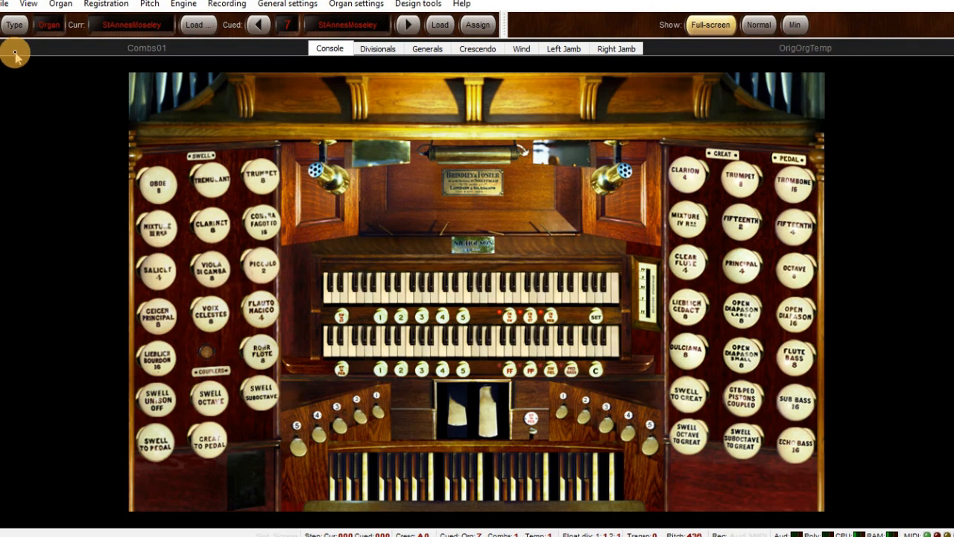
Step: Save any unsaved Hauptwerk settings changes and reopen the MIDI LCD panel control for this organ
click(5, 4)
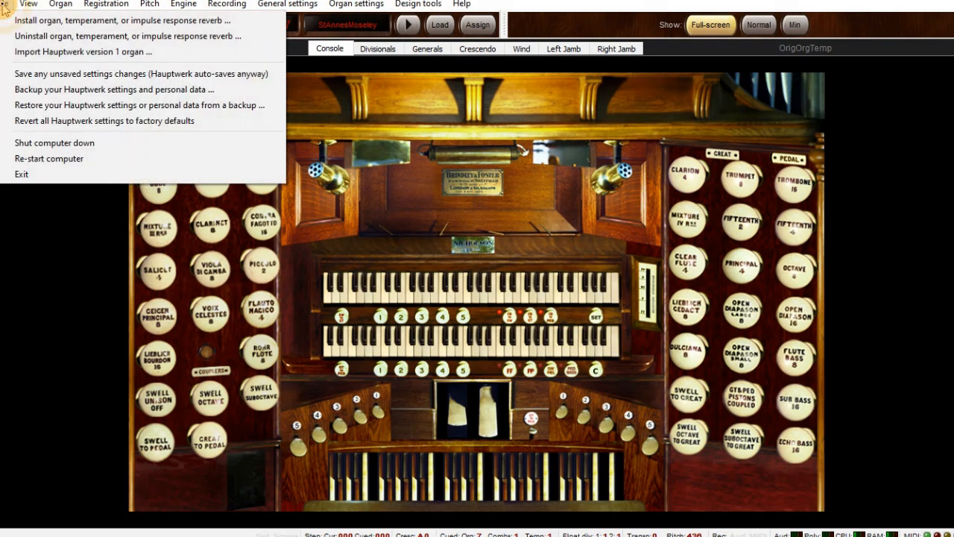
click(45, 74)
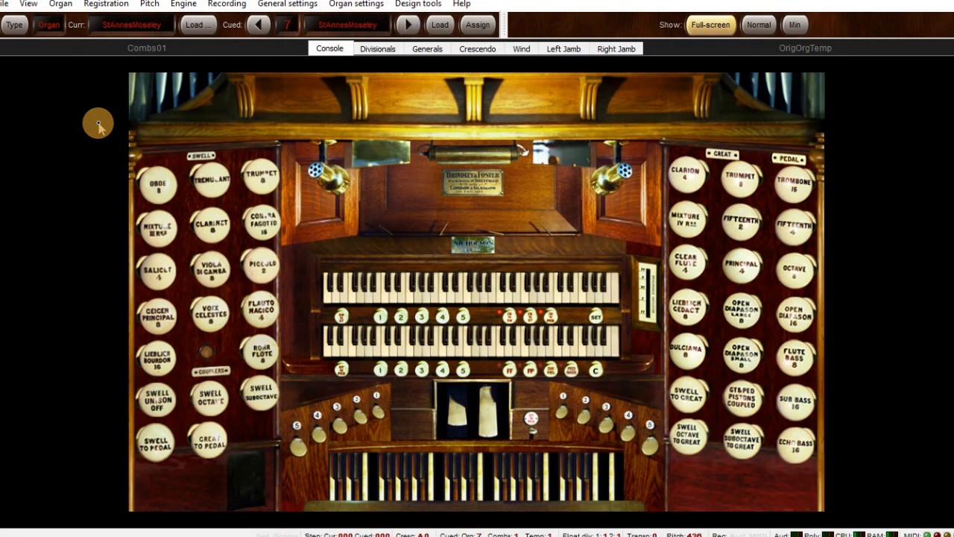
click(371, 6)
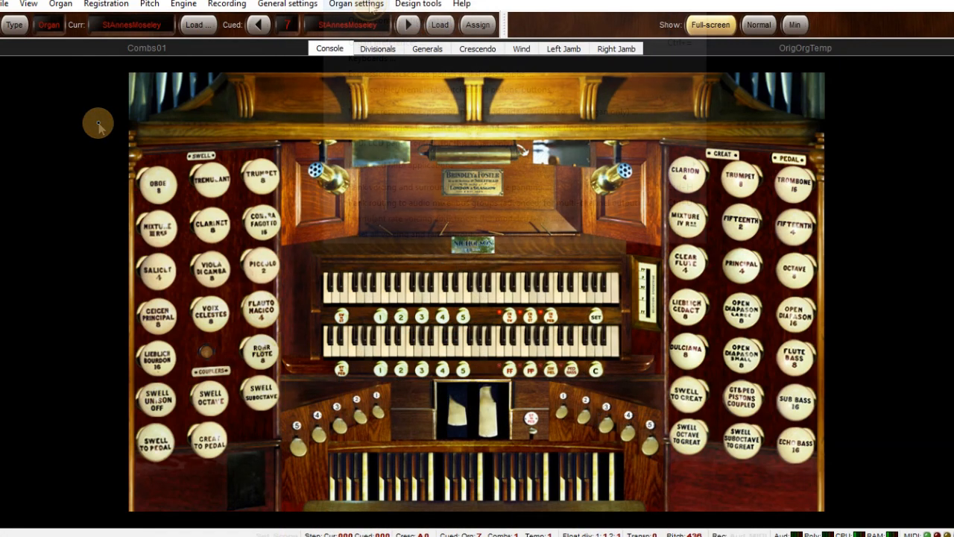
click(425, 144)
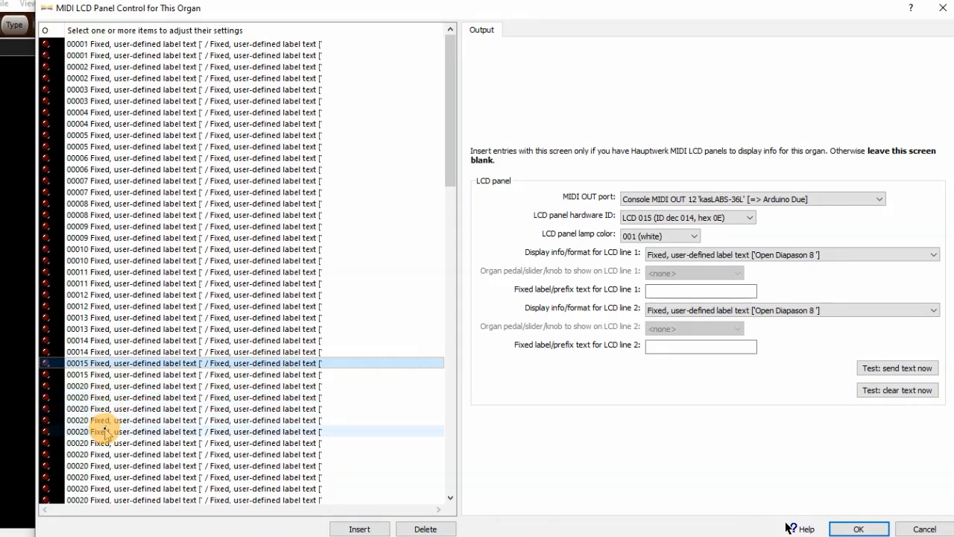
Step: Assign the thirty-first and thirty-second entries to LCD panel hardware ID LCD 016
click(110, 386)
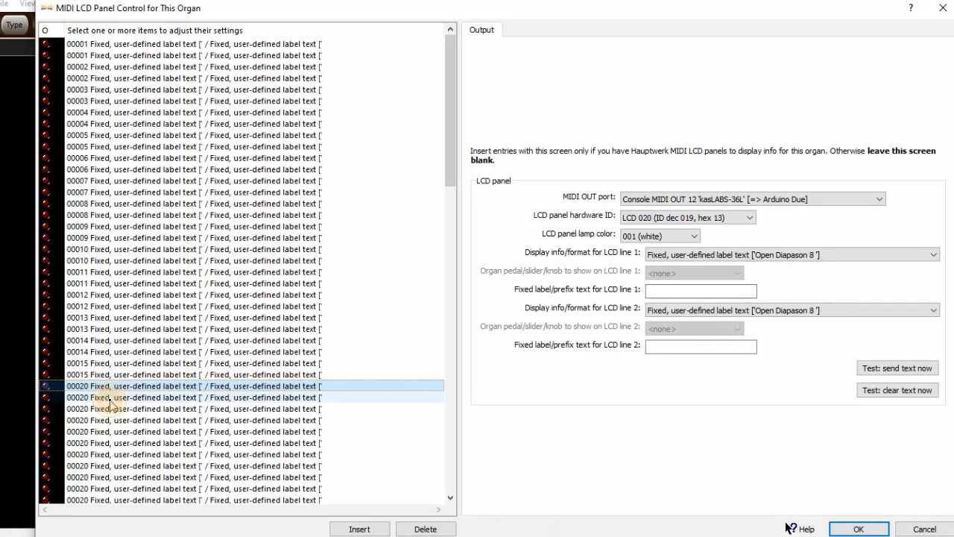
shift+click(109, 400)
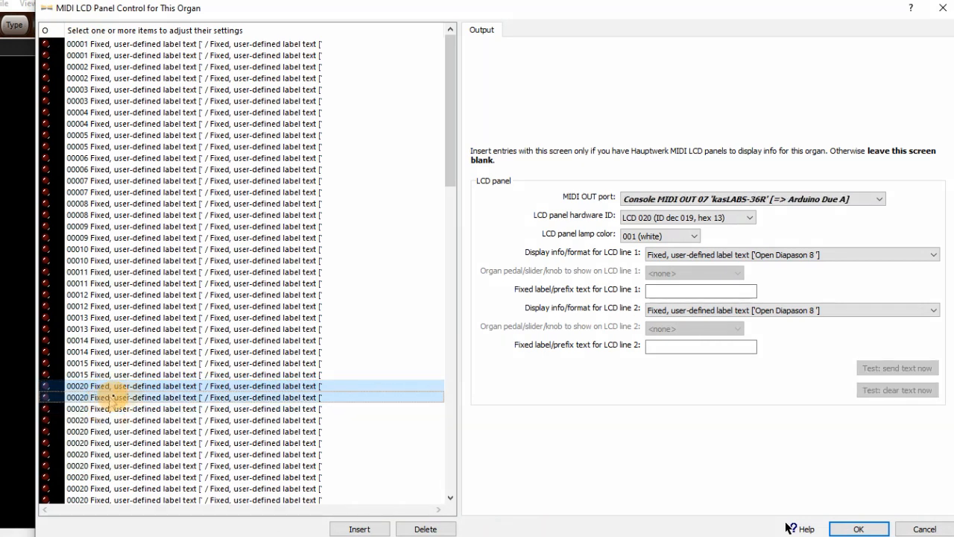
click(666, 217)
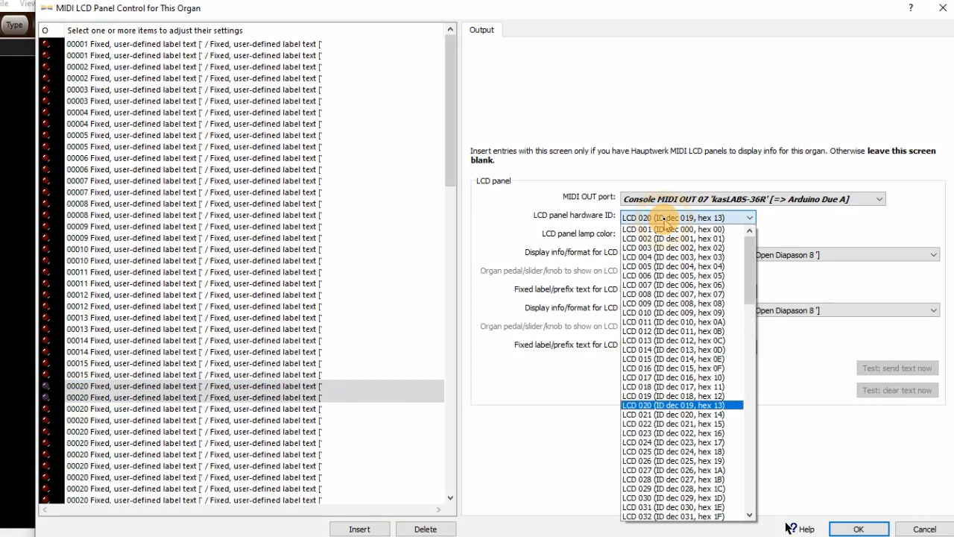
click(646, 368)
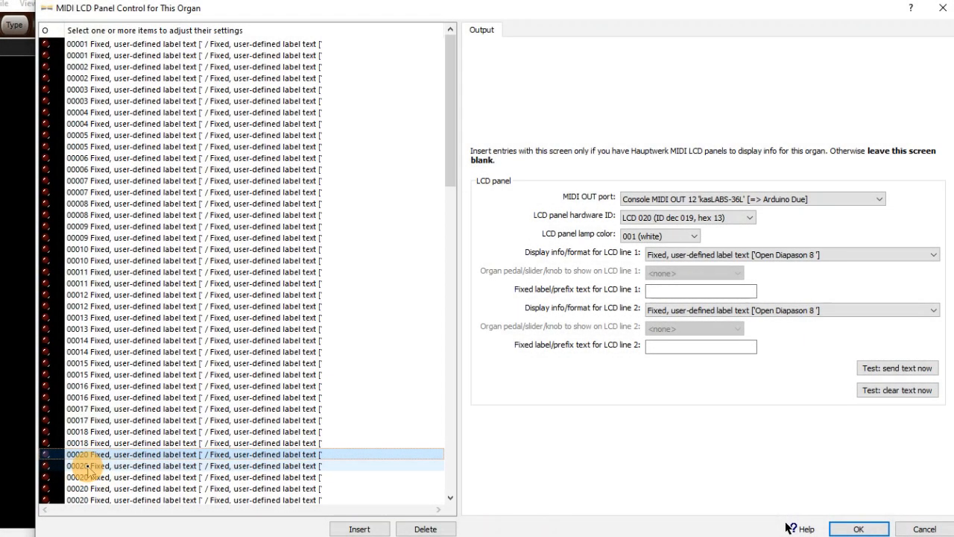
Step: Assign the thirty-seventh and thirty-eighth entries to LCD panel hardware ID LCD 019
ctrl+click(88, 466)
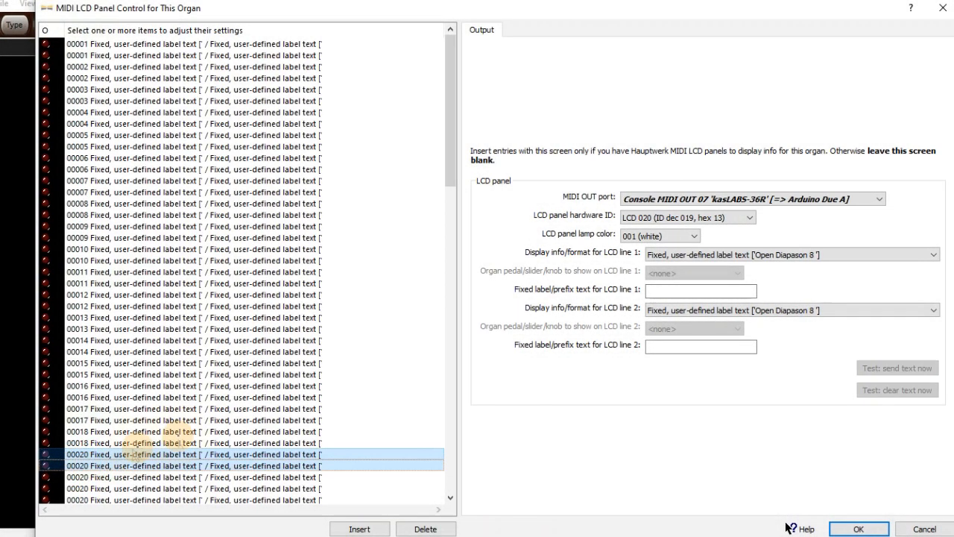
click(666, 218)
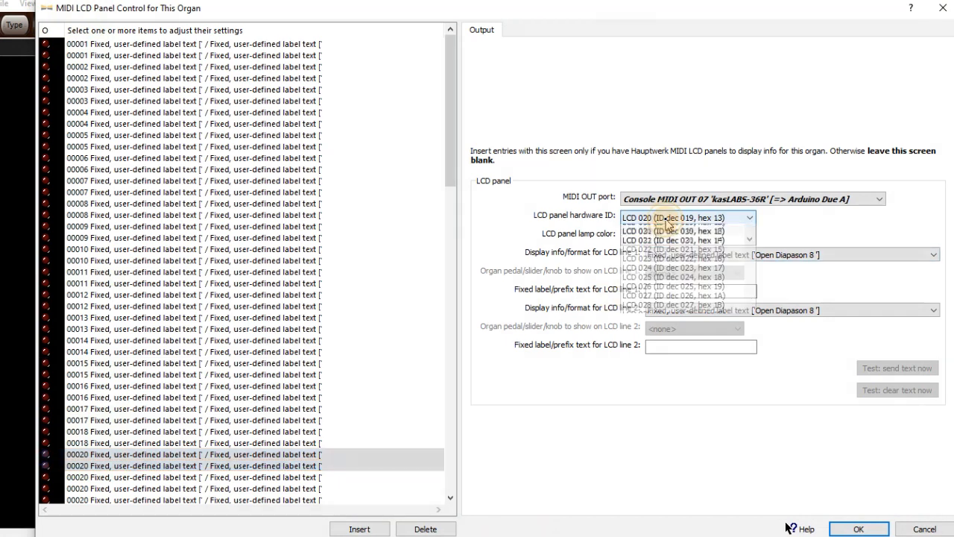
click(656, 396)
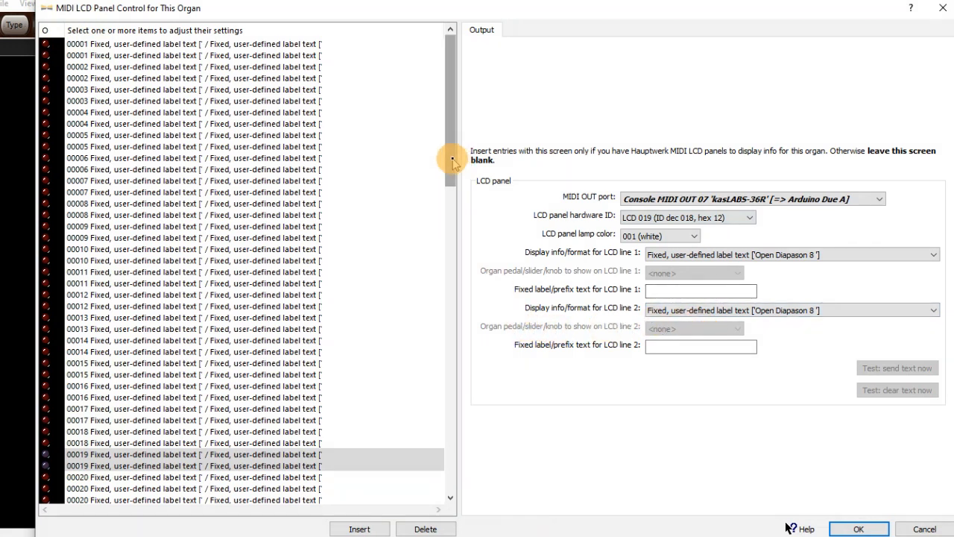
Step: Assign the forty-first and forty-second entries to LCD 021 and set their line 1 label to 21 Clarion 4' with a ^ character
drag(452, 159, 454, 226)
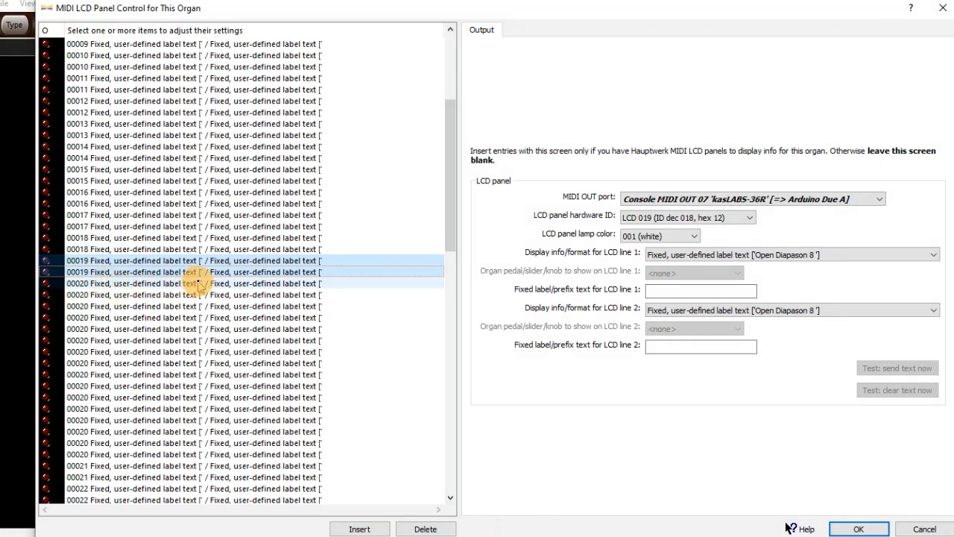
click(114, 308)
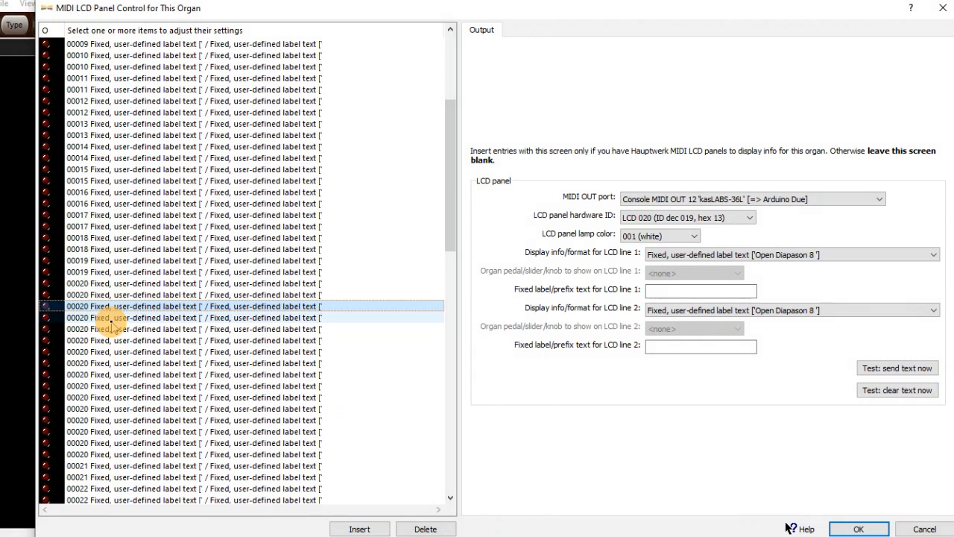
shift+click(110, 321)
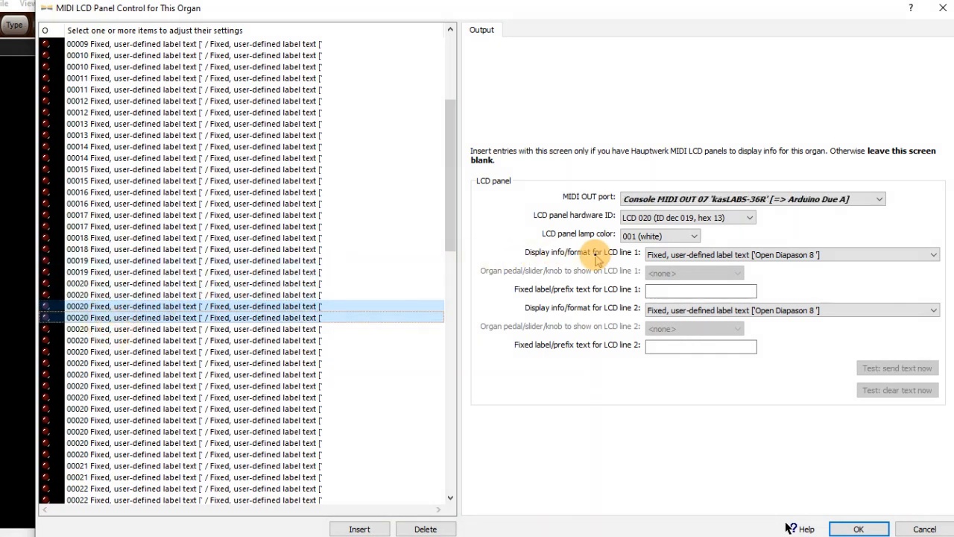
click(654, 222)
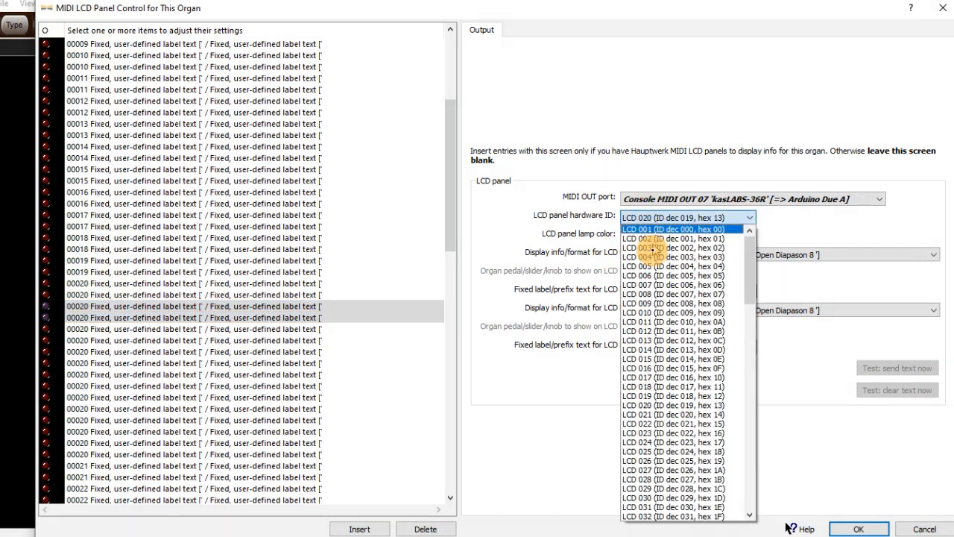
click(668, 406)
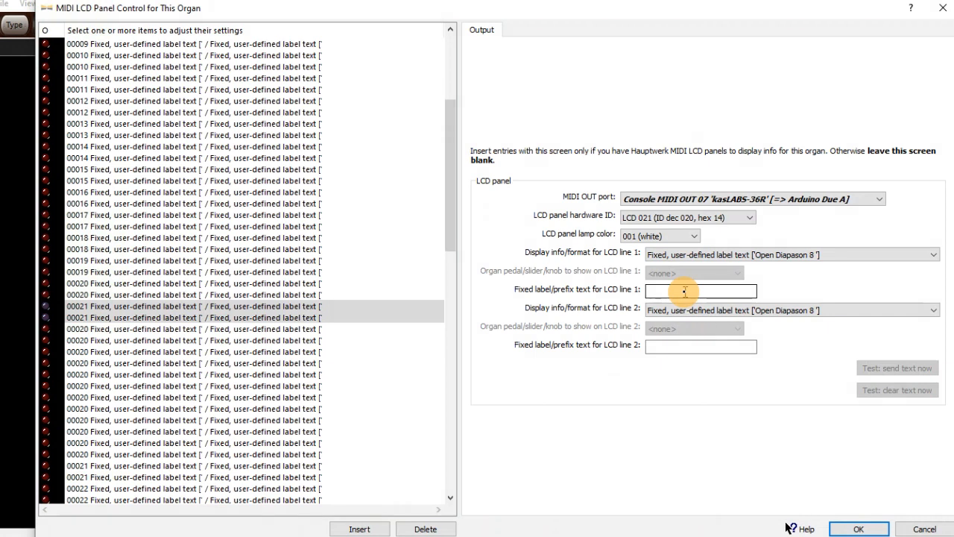
text(21 Clarion 4')
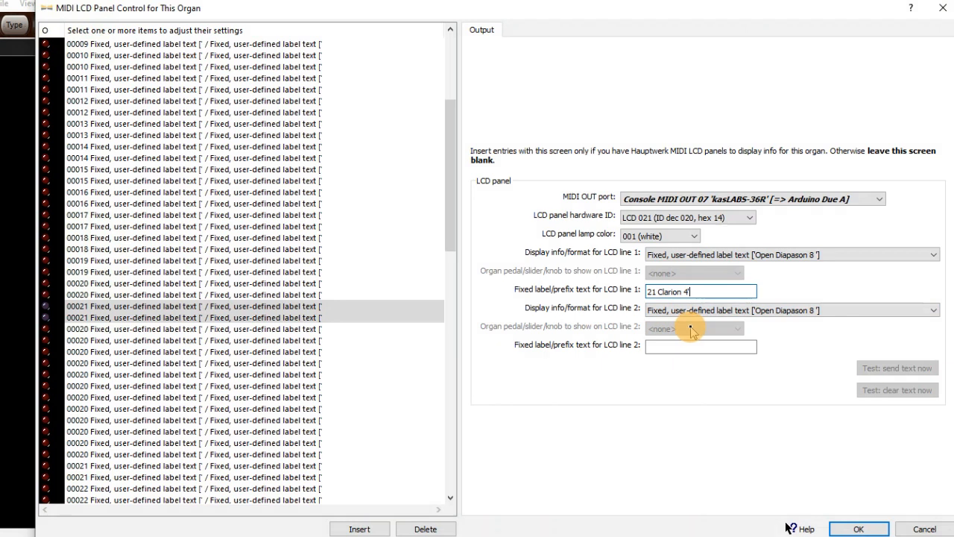
text(^)
Step: Assign the forty-third and forty-fourth entries to LCD 022 and set their line 1 label to ^22 Trumpet 8'
click(181, 330)
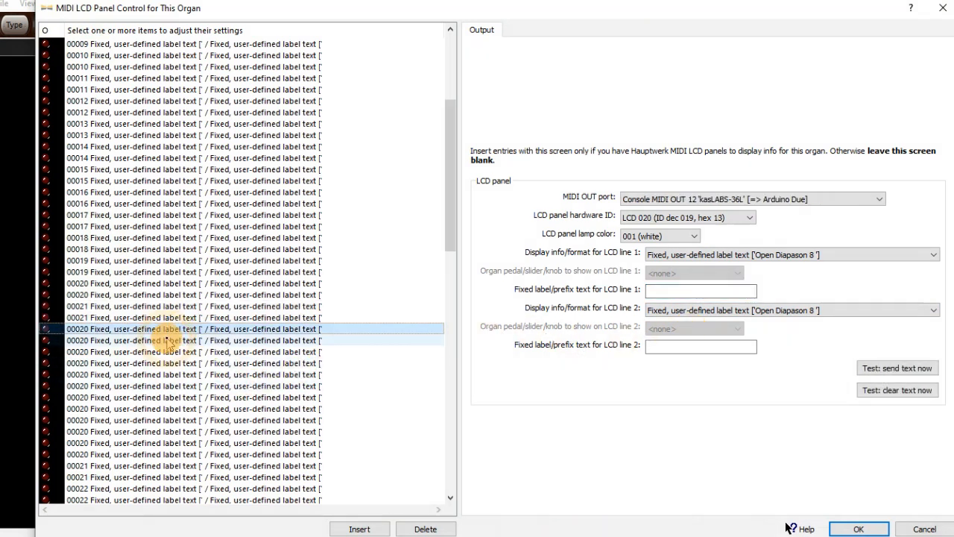
shift+click(168, 341)
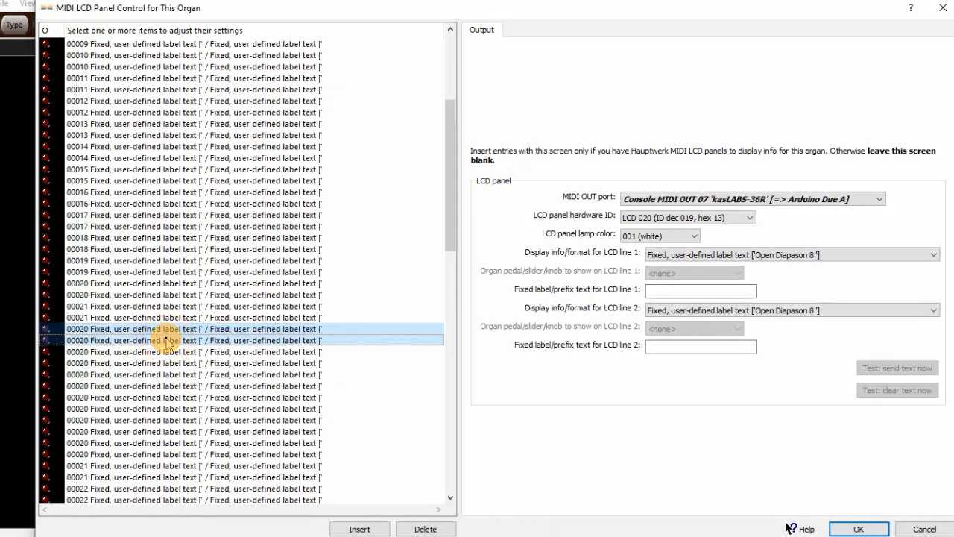
click(725, 216)
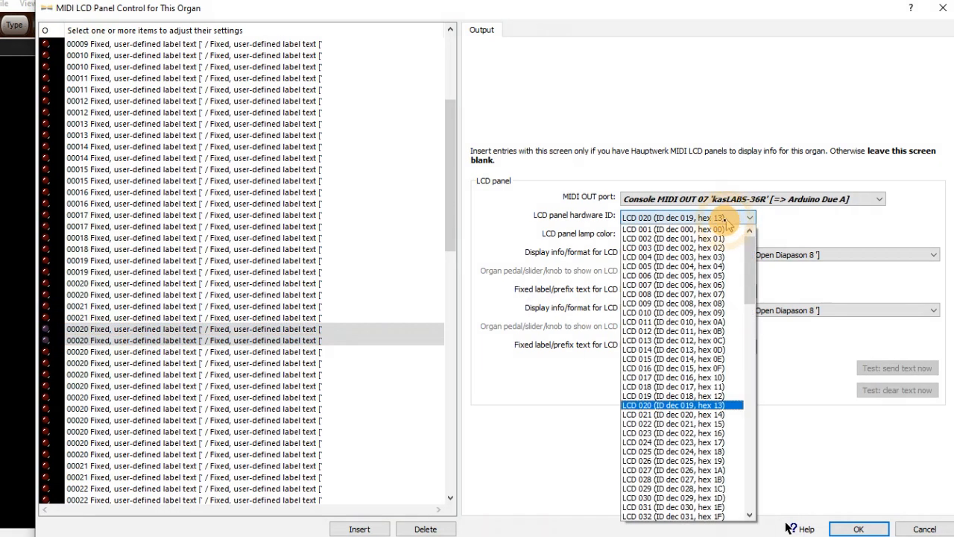
click(651, 424)
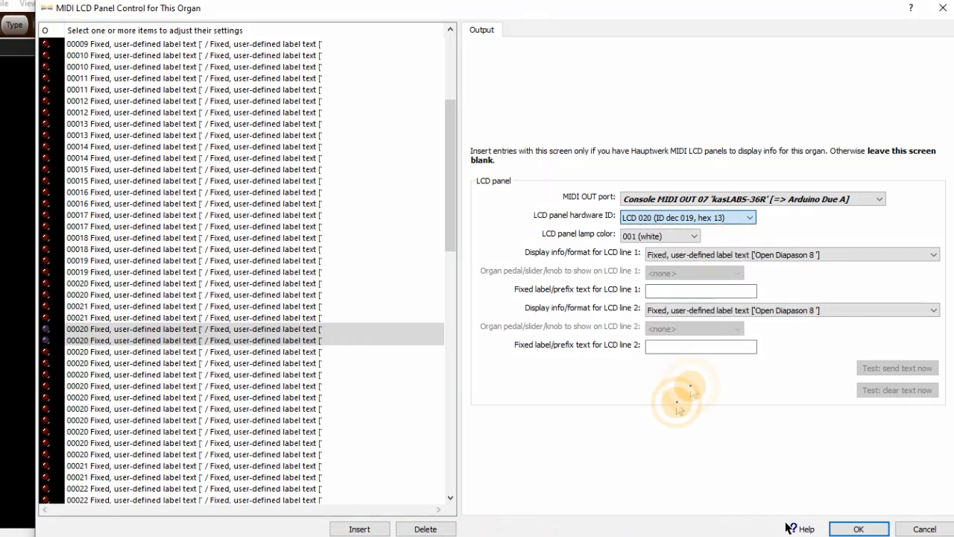
click(675, 289)
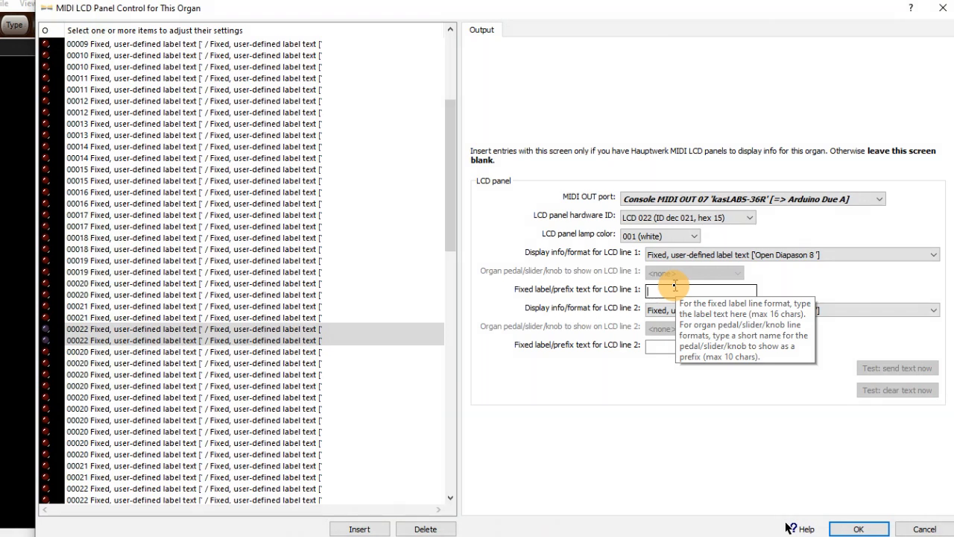
text(^)
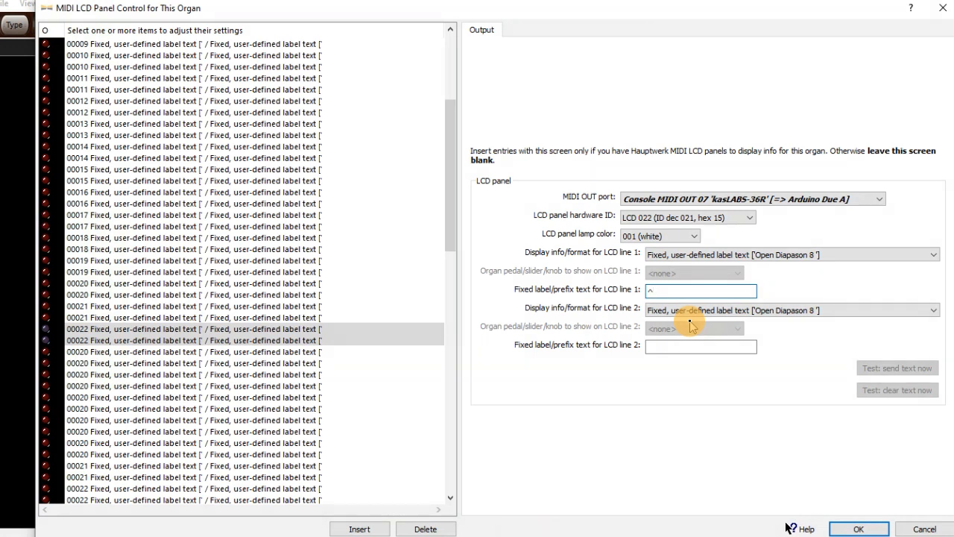
text(22 Trumpet 8')
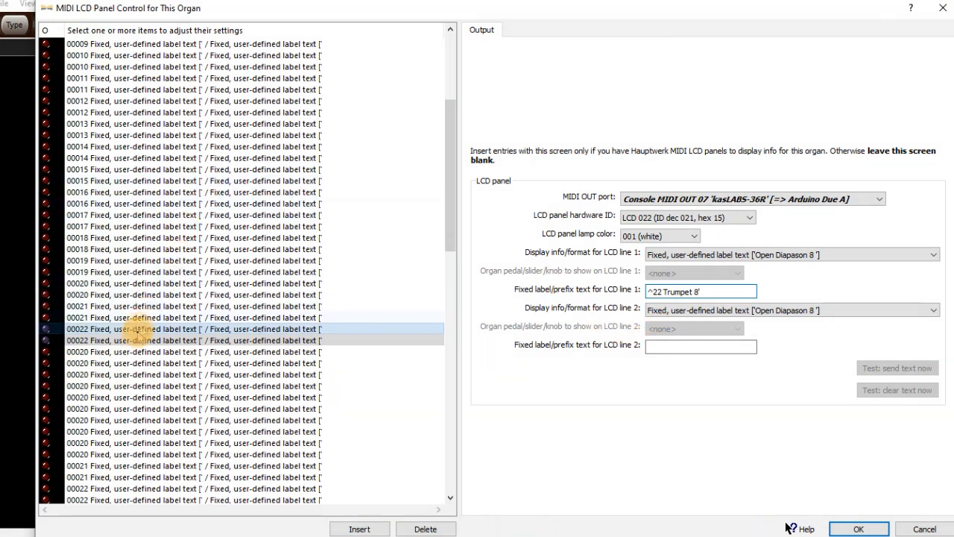
Step: Assign the forty-fifth and forty-sixth entries to LCD 023 and set their line 1 label to 23 Mixture IV^
click(125, 353)
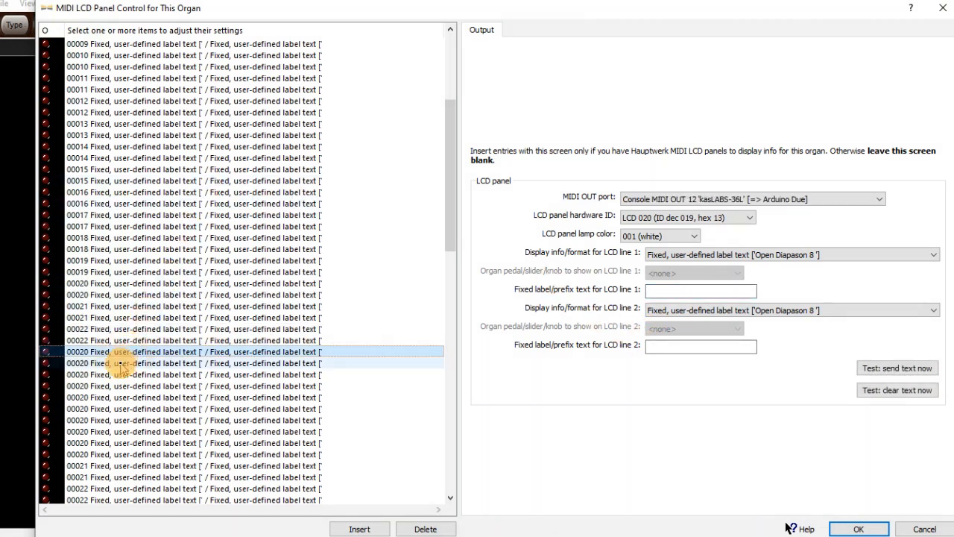
shift+click(122, 363)
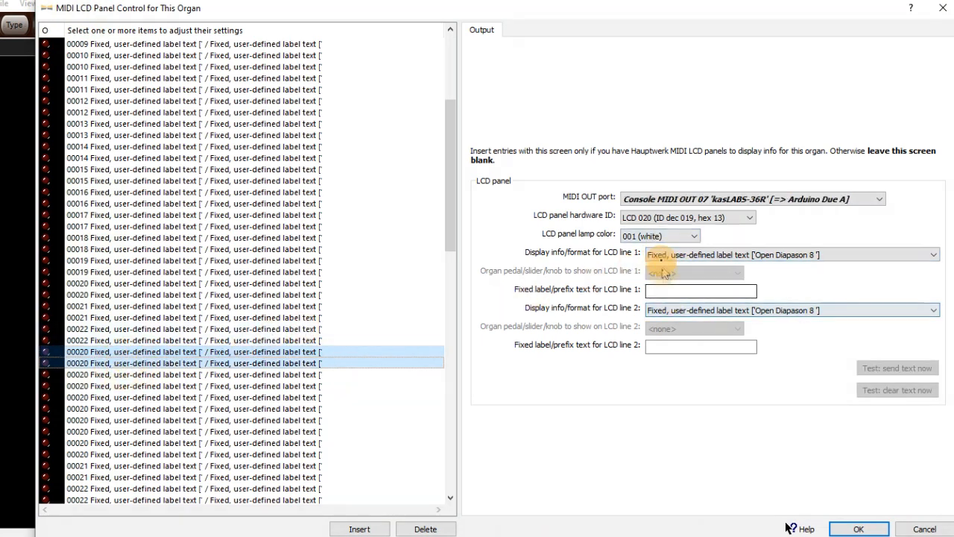
click(659, 218)
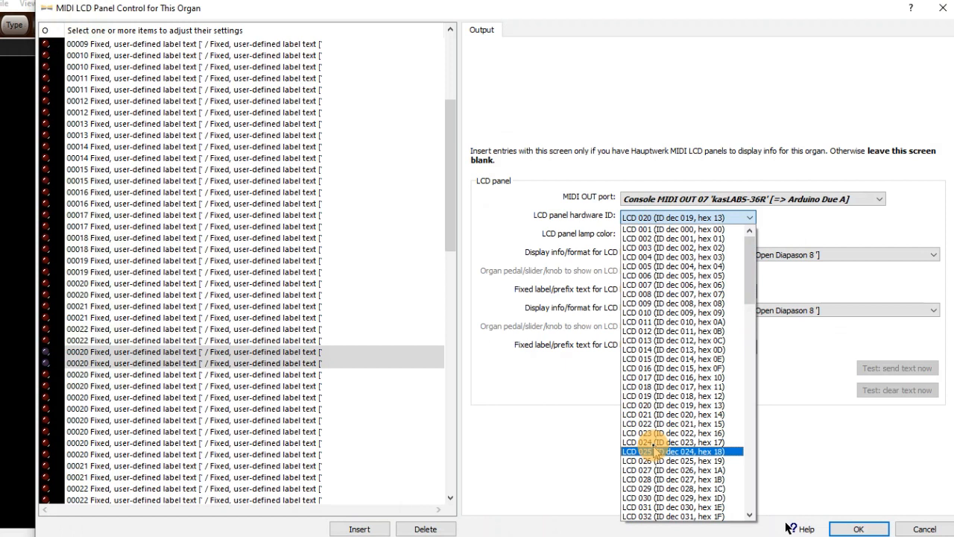
click(655, 405)
key(Down)
key(Down)
key(Down)
click(676, 292)
text(23)
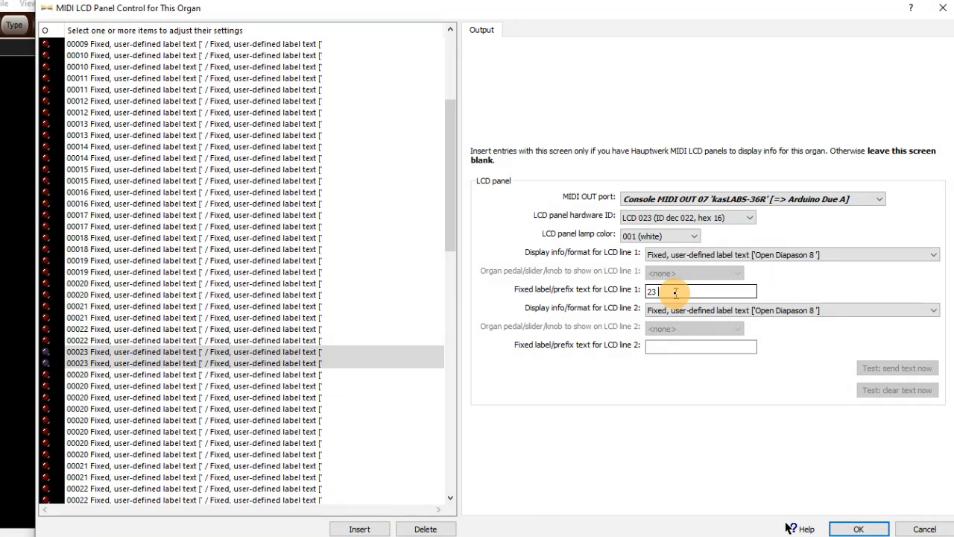
text(Mixture IV^)
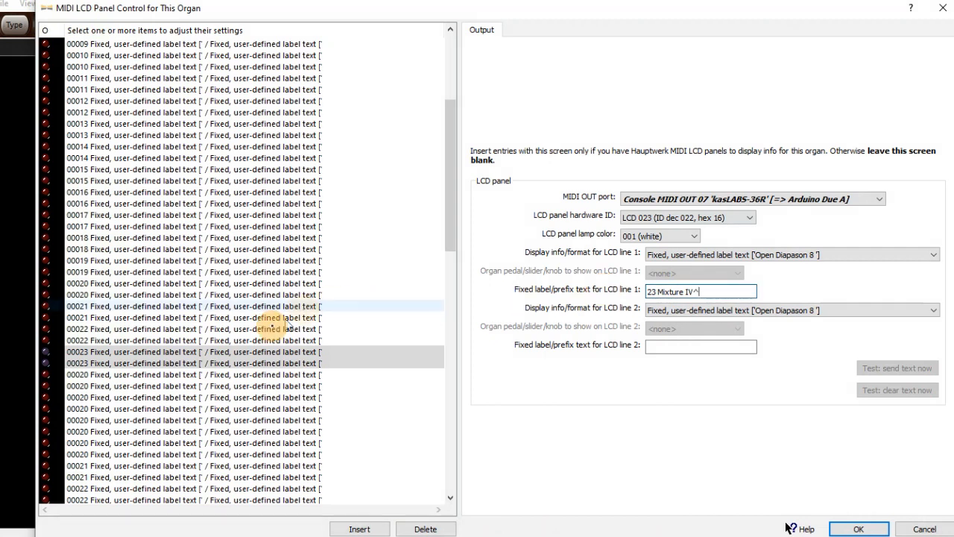
Step: Assign the forty-seventh and forty-eighth entries to LCD 024 and set their line 1 label to ^24 Fiftenneth 2
click(190, 375)
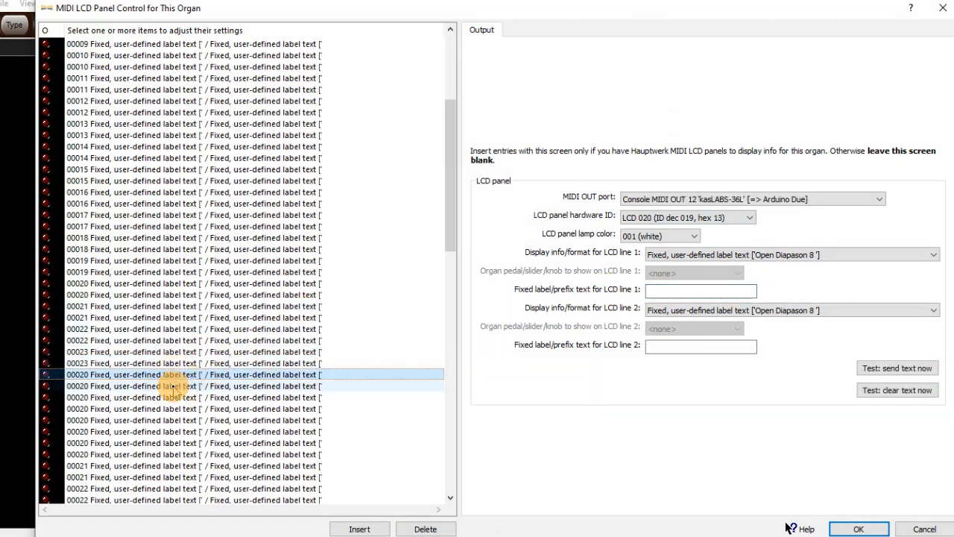
shift+click(173, 386)
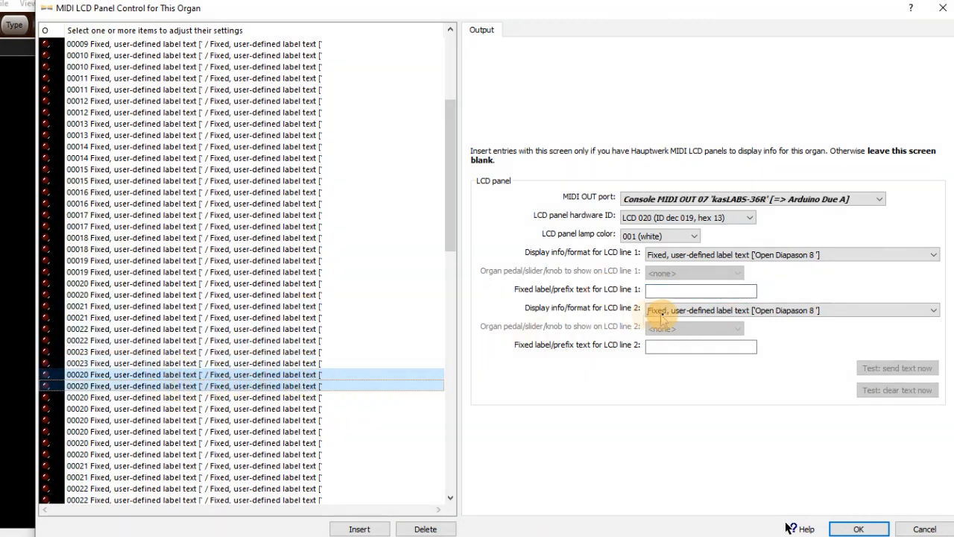
click(643, 218)
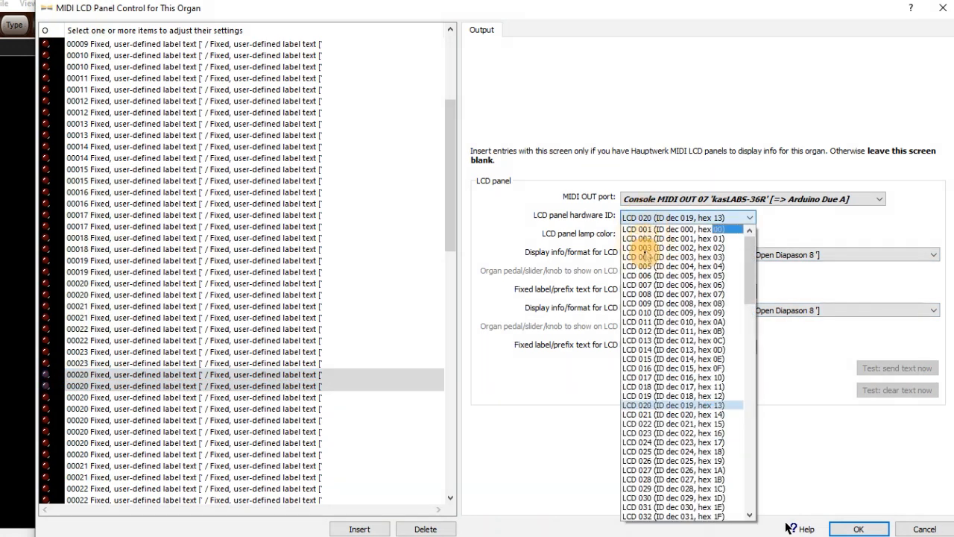
click(643, 442)
click(687, 291)
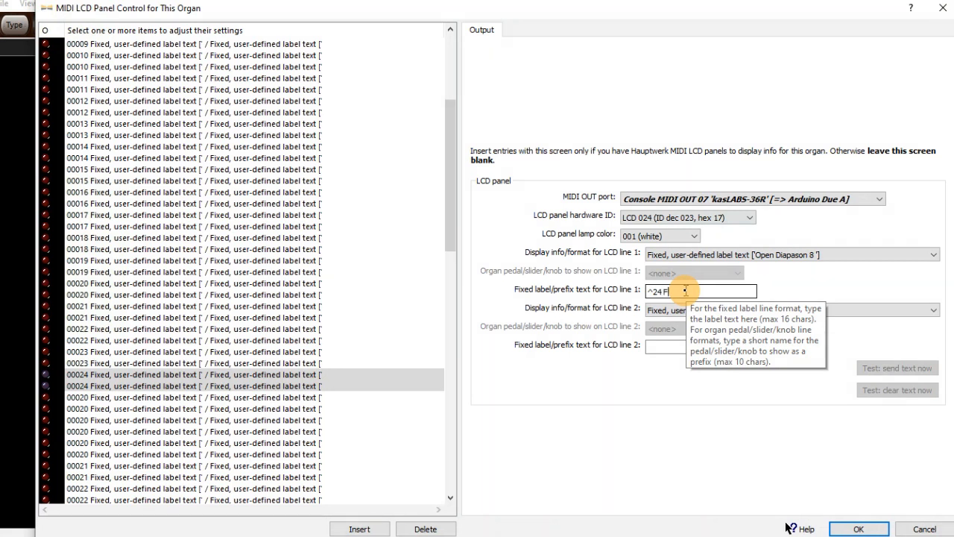
text(enneth)
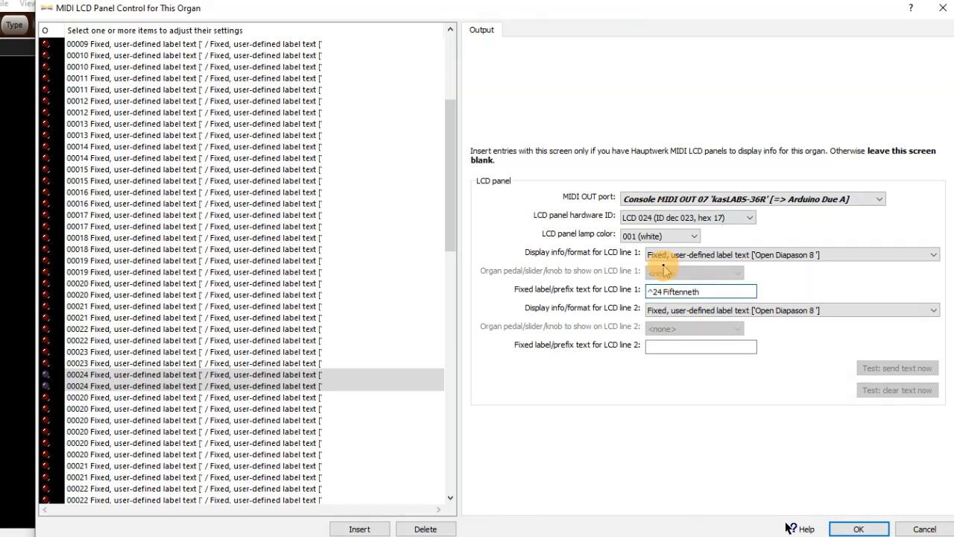
text( 2)
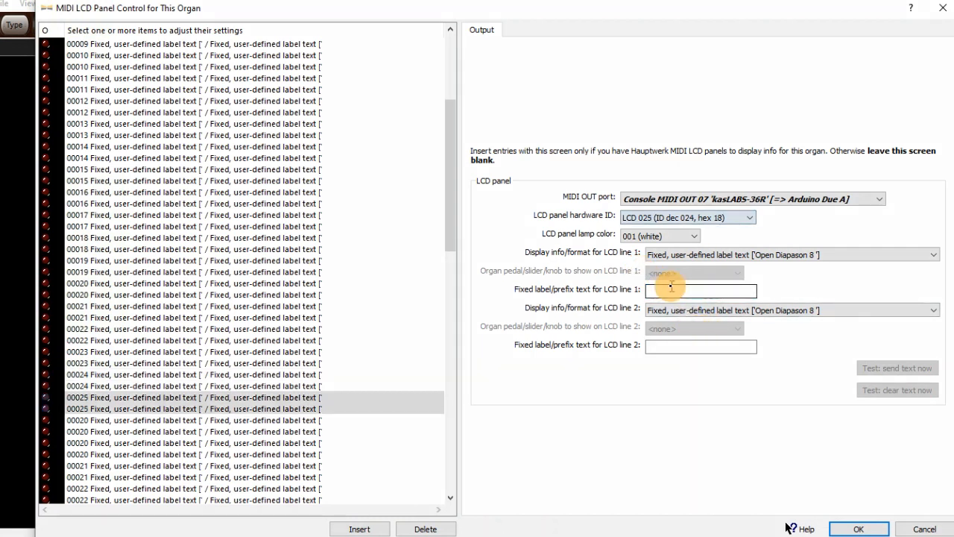
Step: Label the LCD 025 pair with 25 Clear flute 4 on line 1 and '^ on line 2
click(671, 289)
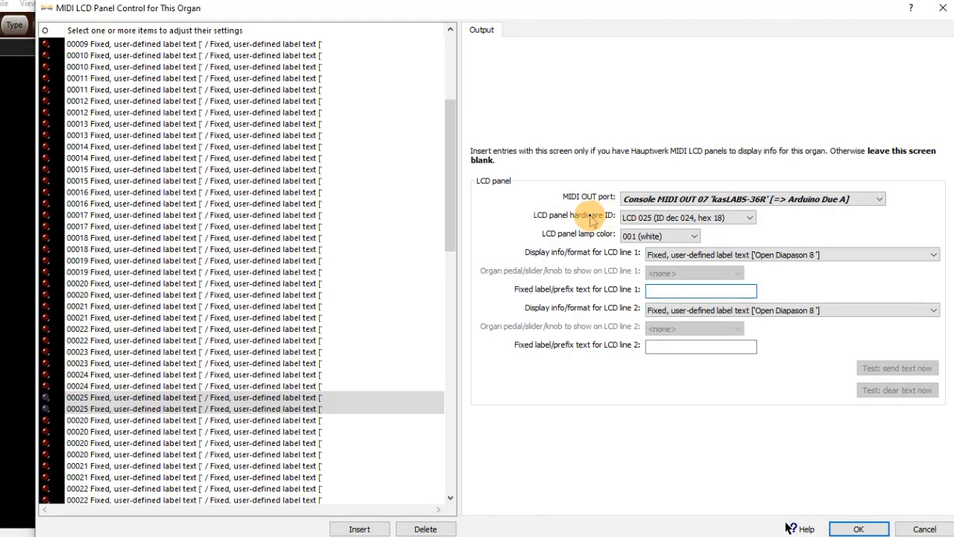
text(25 Clear flute 4)
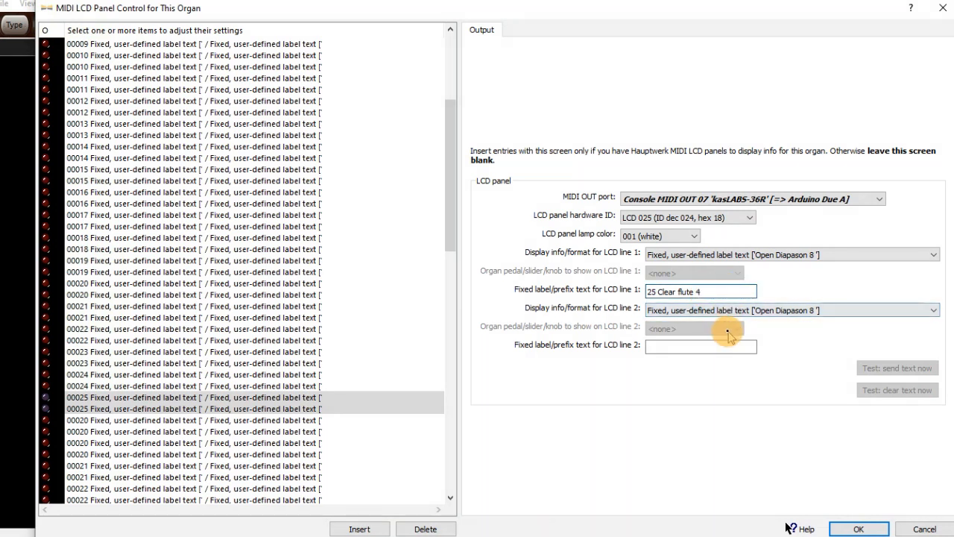
click(683, 345)
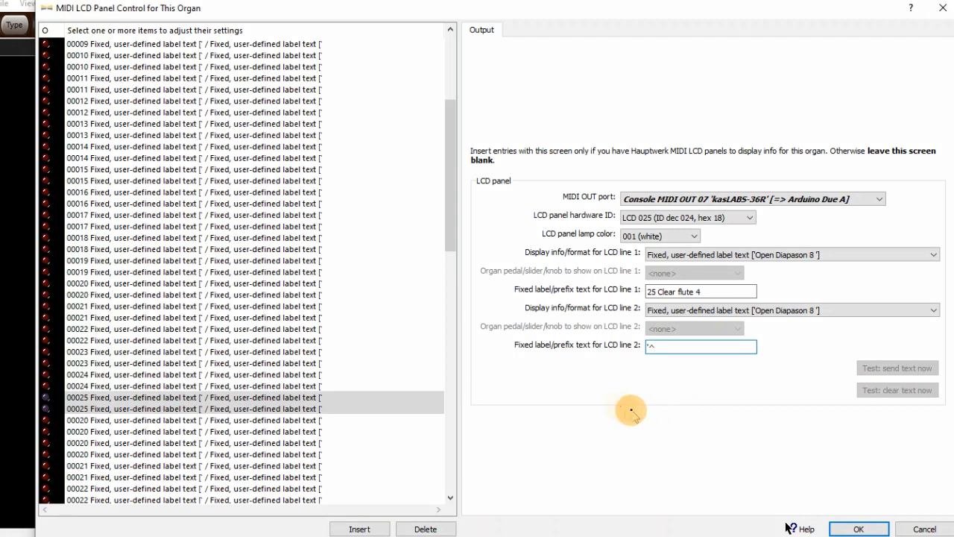
Step: Assign the fifty-first and fifty-second entries to LCD 026 and set their line 1 label to ^26 Principal 4'
click(268, 425)
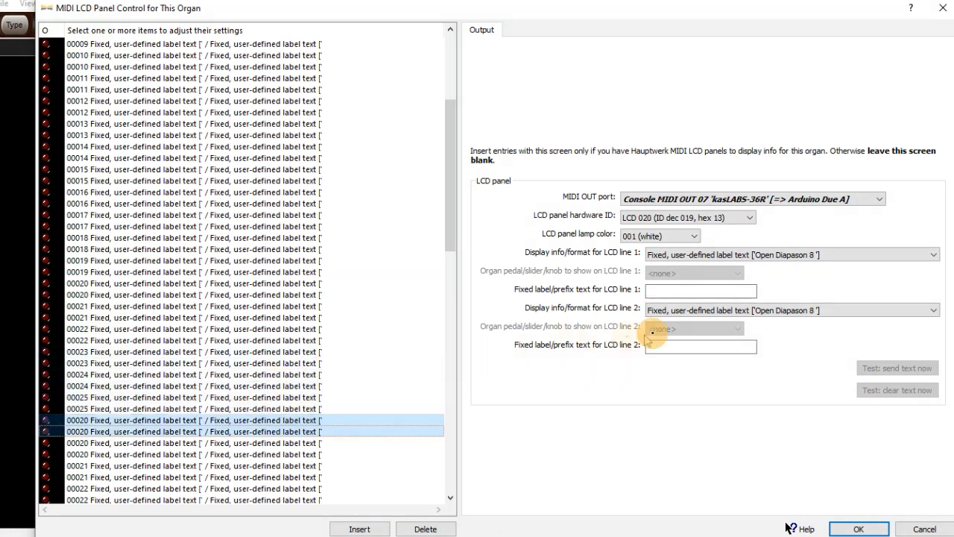
click(678, 218)
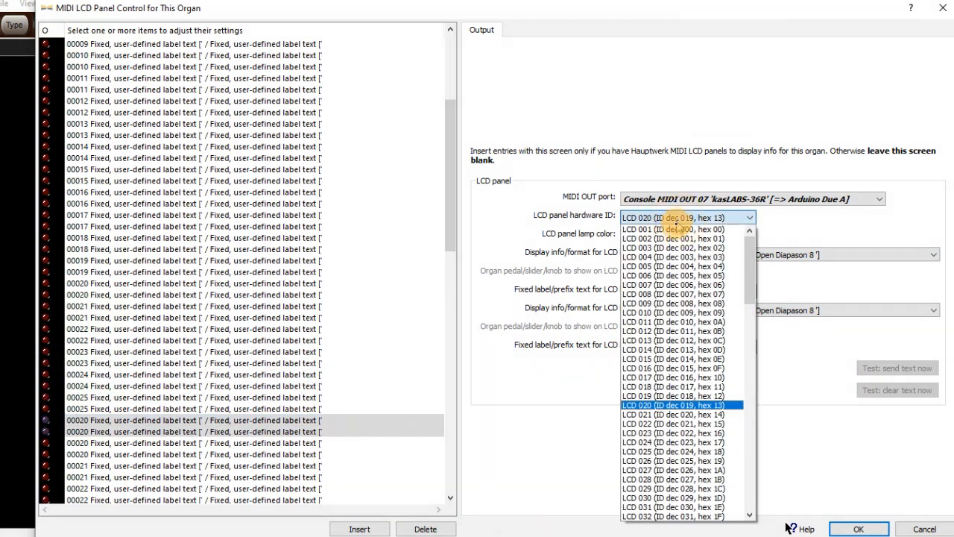
click(671, 452)
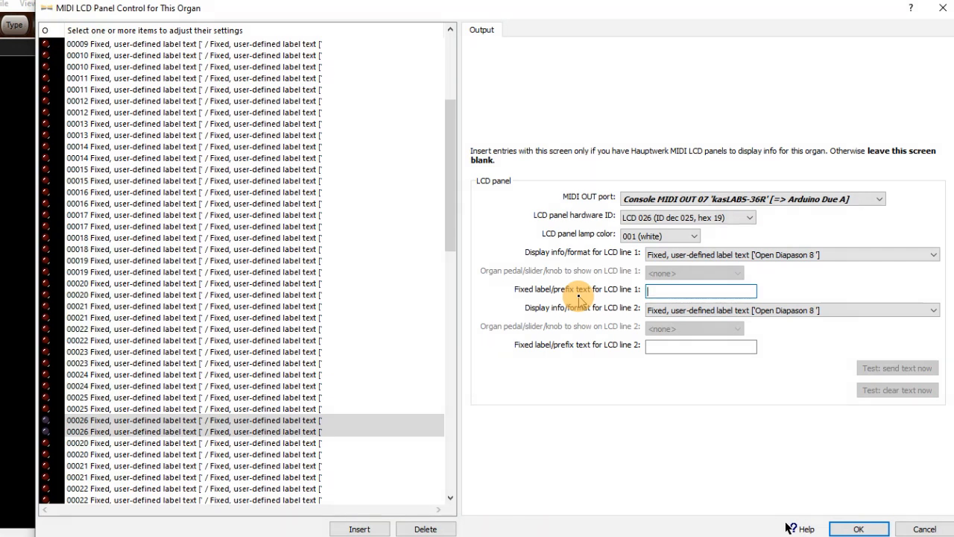
text(^26 Principal 4)
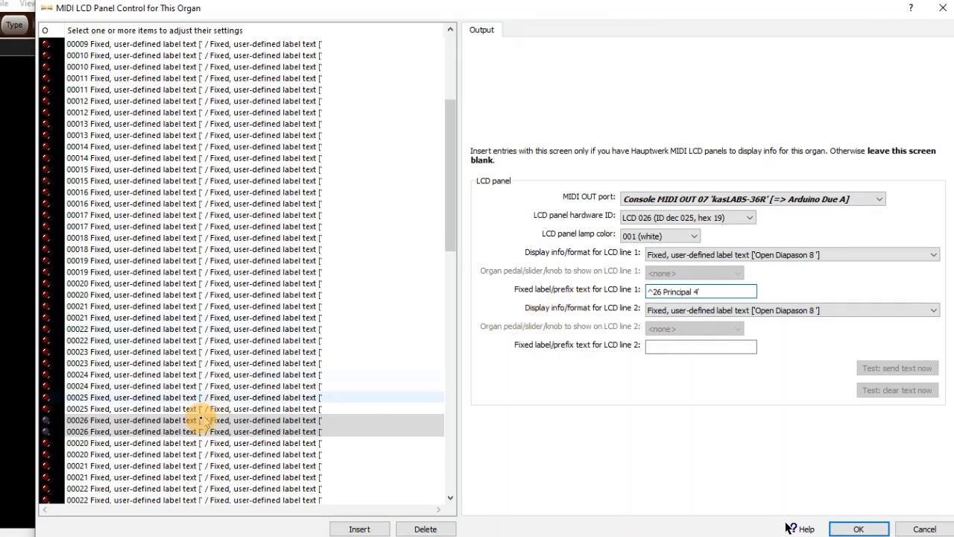
Step: Assign the fifty-third and fifty-fourth entries to LCD 027 and set their line 1 label to 27 Lieblich^
click(145, 443)
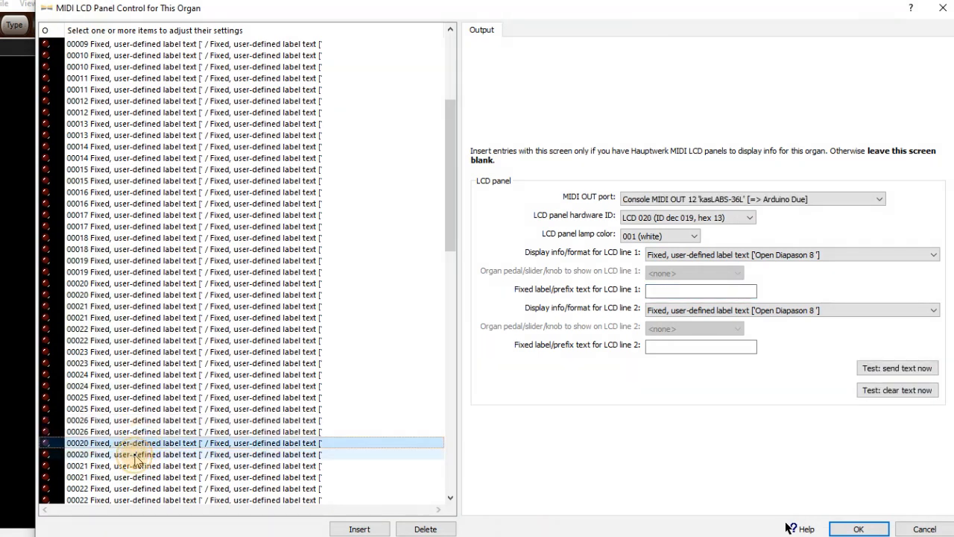
ctrl+click(135, 455)
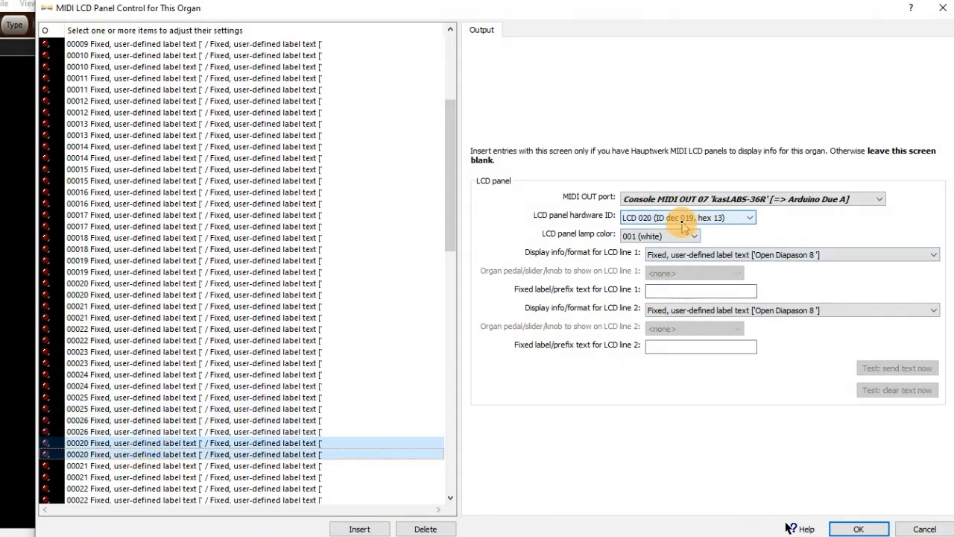
click(680, 217)
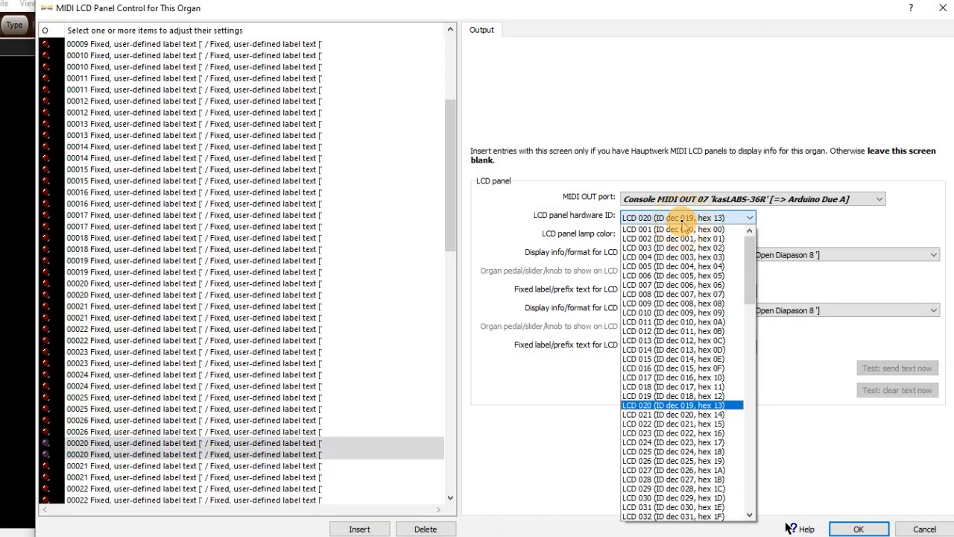
click(647, 470)
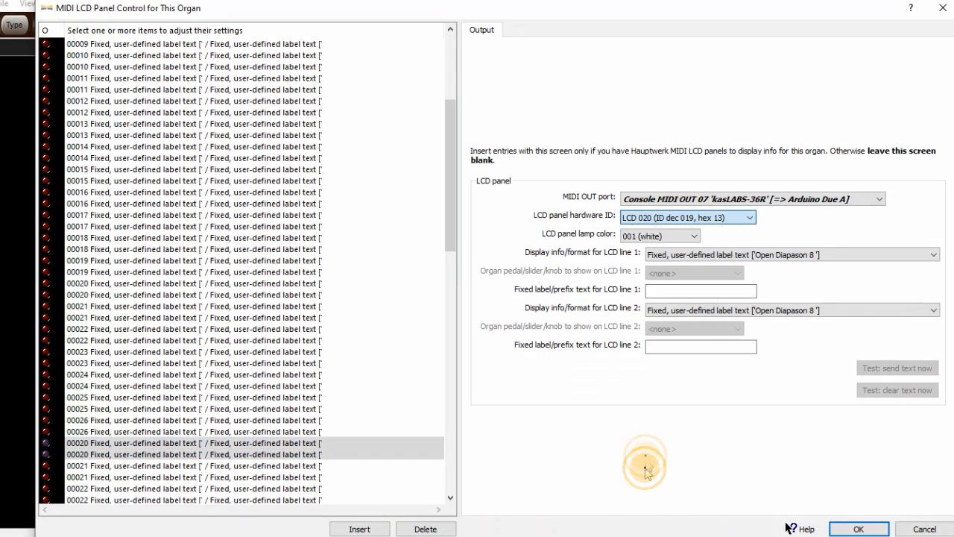
click(694, 292)
text(27)
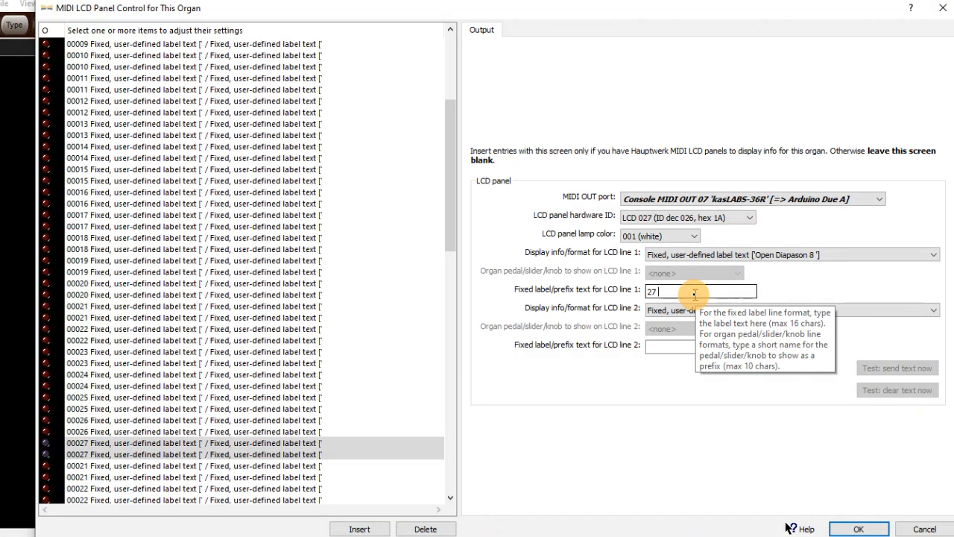
text( Lieblich)
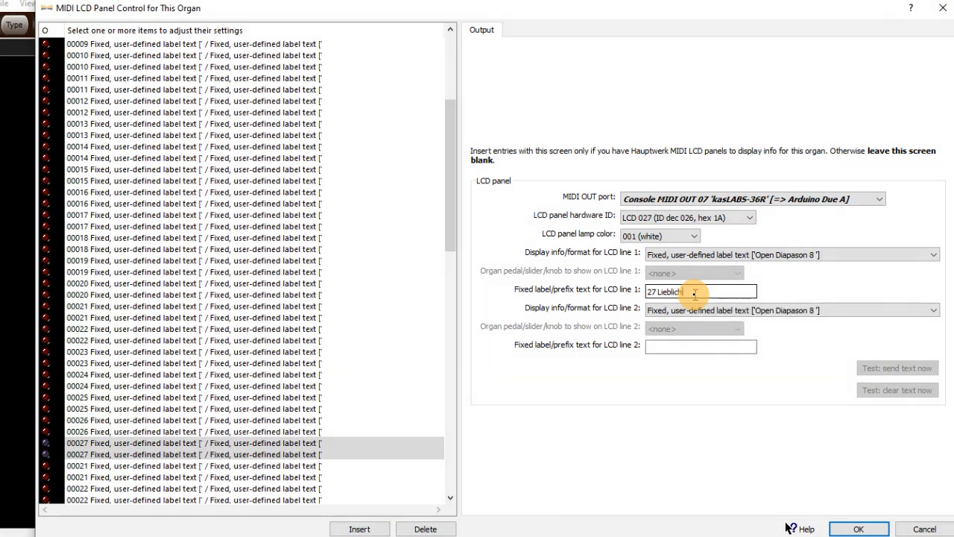
text(^)
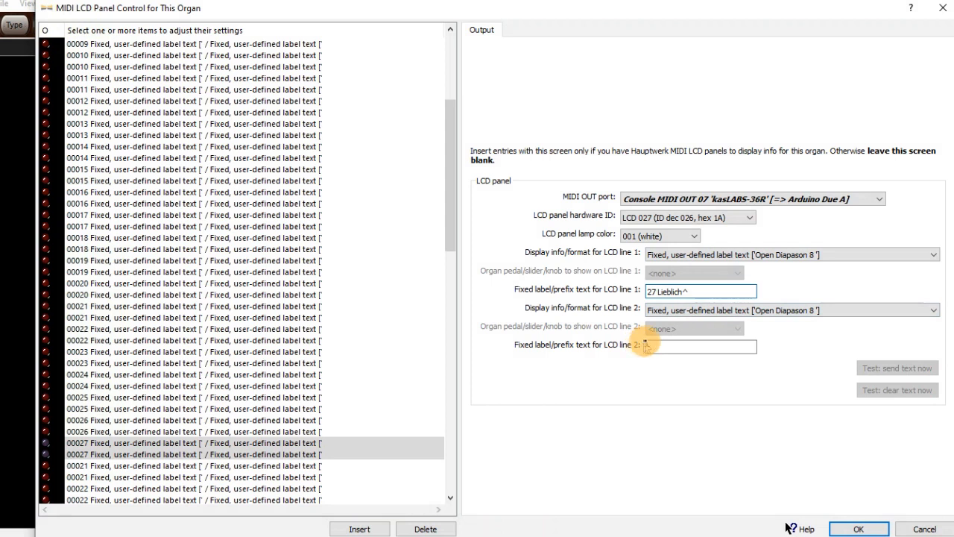
Step: Set the line 2 label of the LCD 027 pair to gedact 8'
click(661, 348)
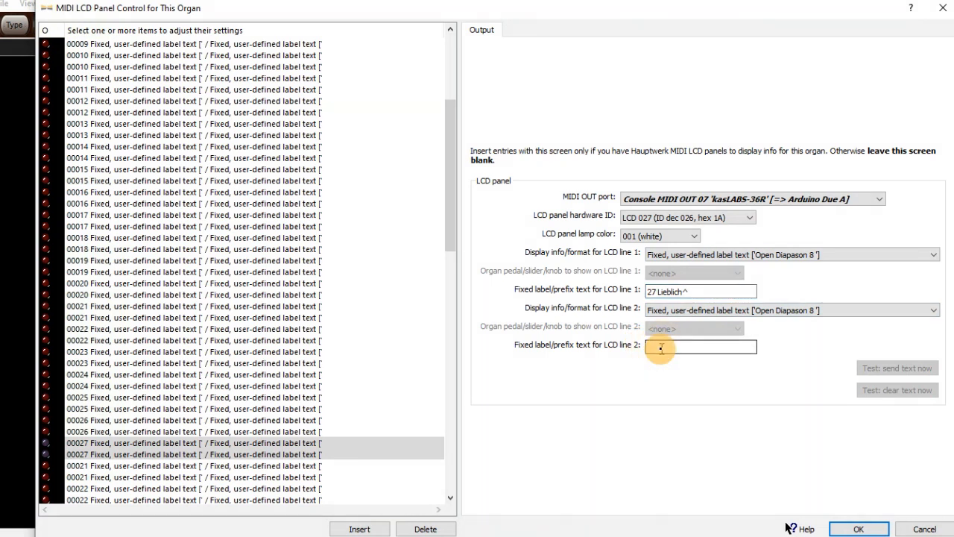
text(ged)
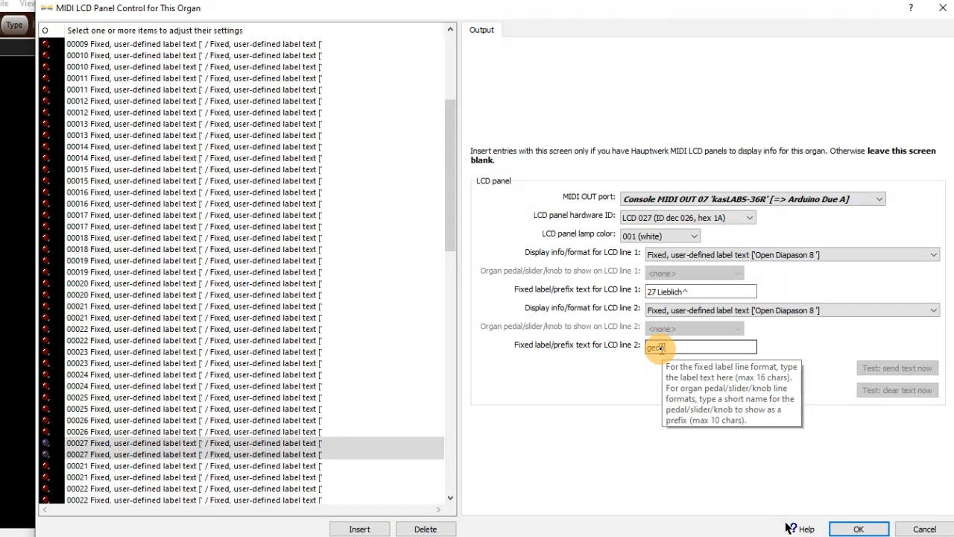
text(a)
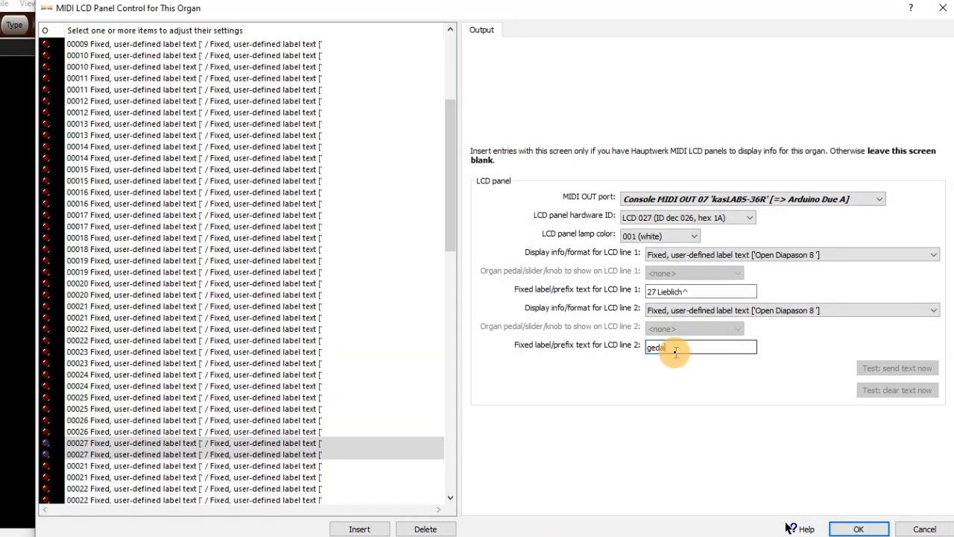
text(l)
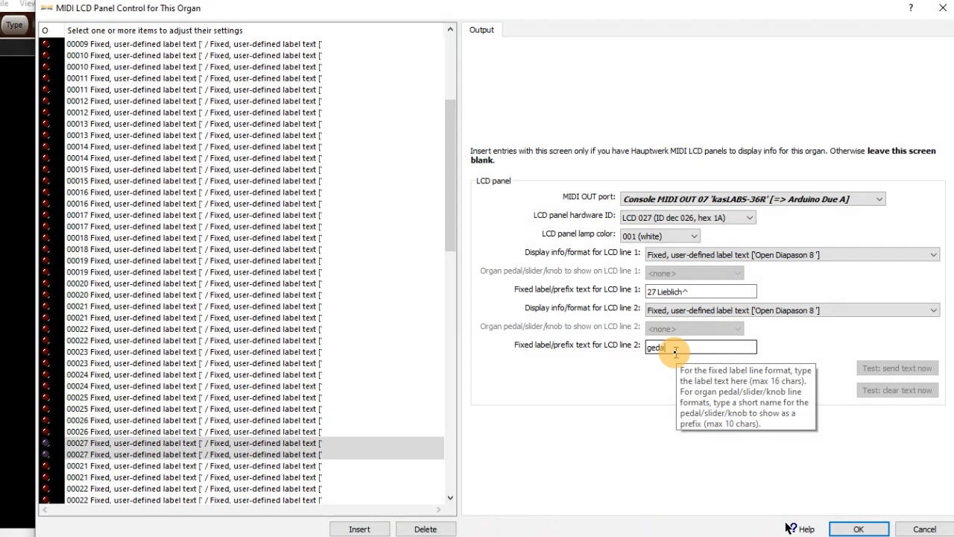
text(ct)
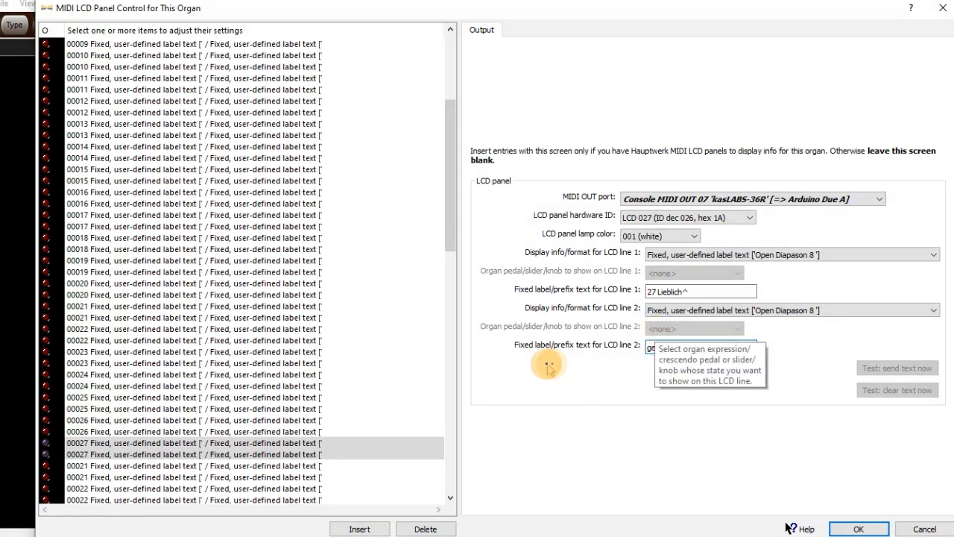
text(8)
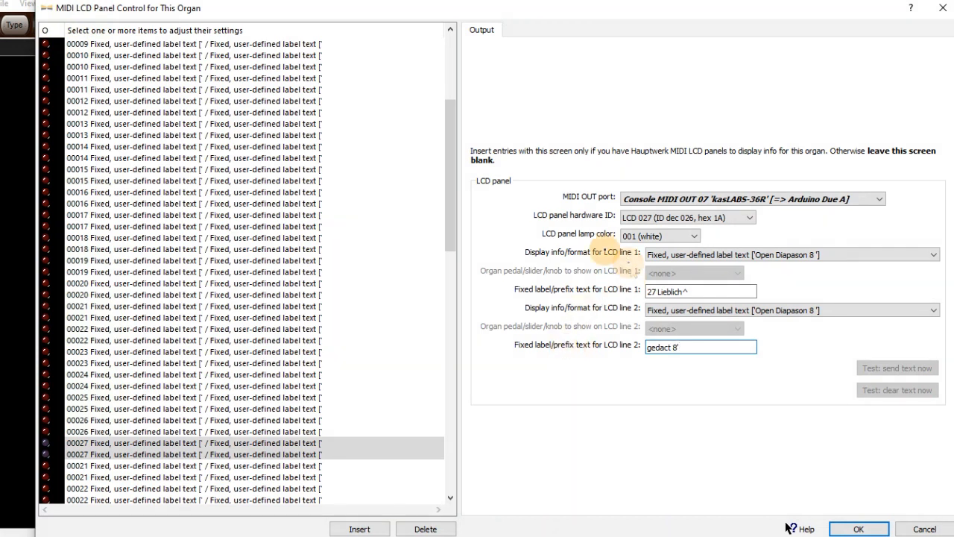
Step: Assign the two entries below the LCD 027 pair to LCD 028 and set their line 1 label to 28 Open diapason
click(201, 466)
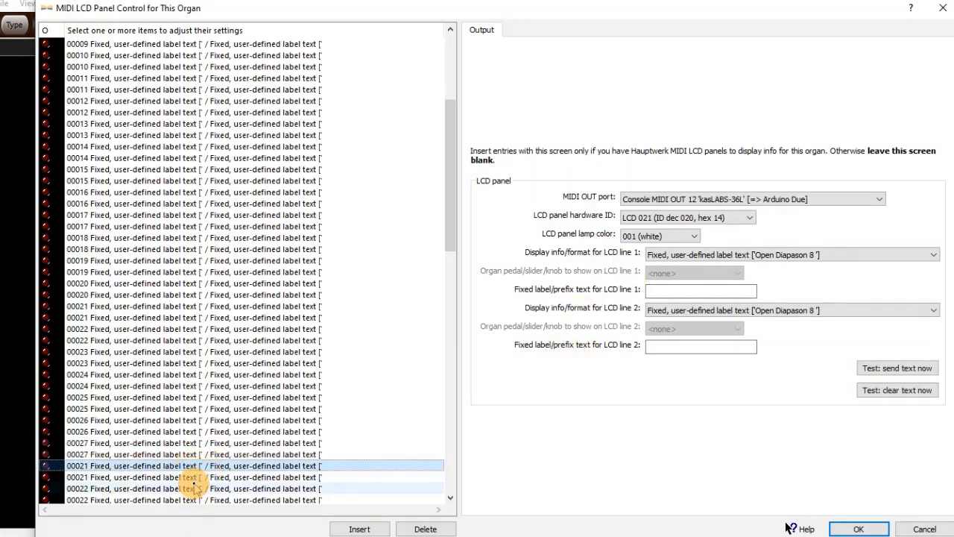
shift+click(193, 478)
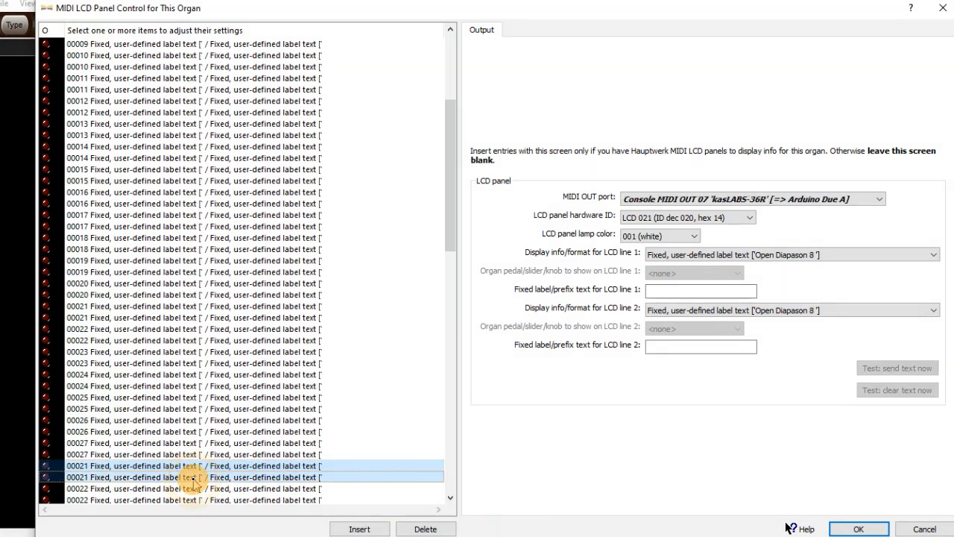
click(670, 217)
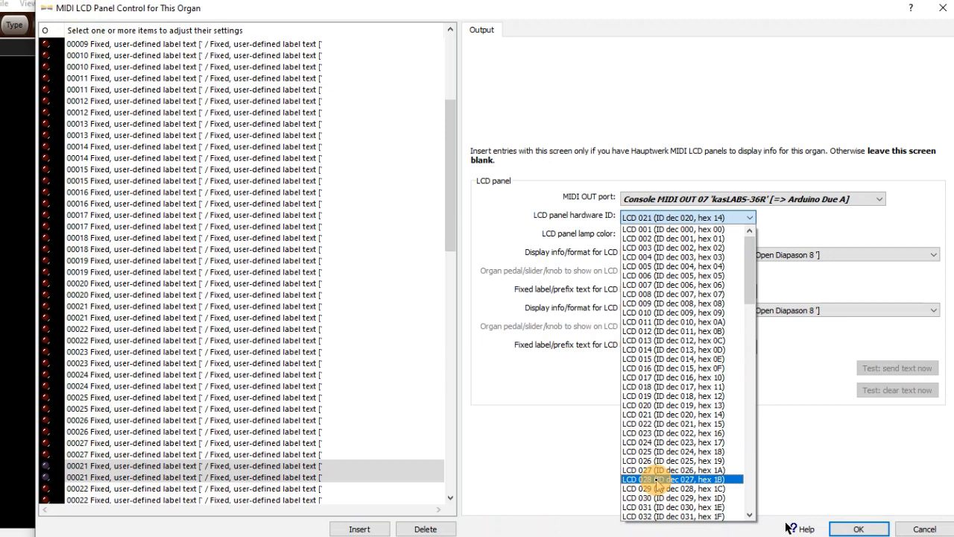
key(Escape)
click(674, 292)
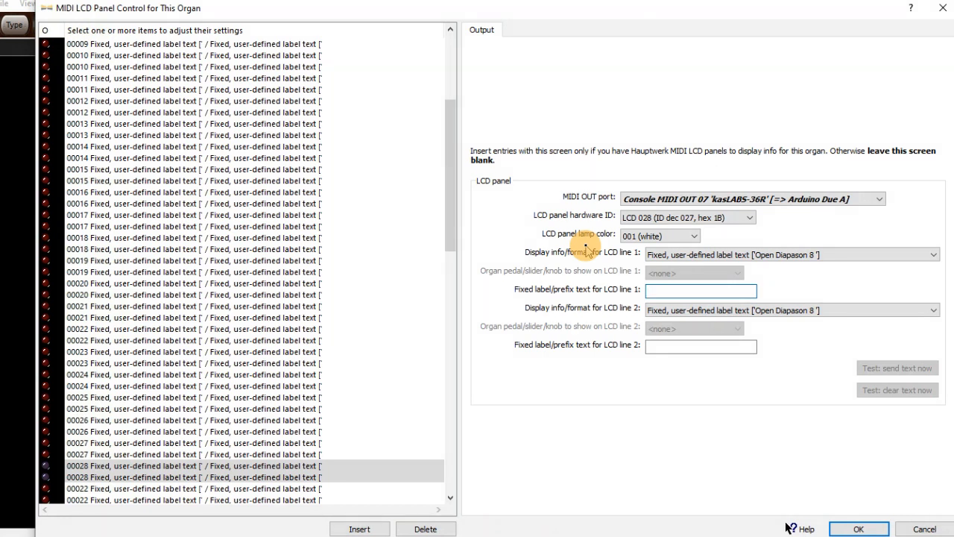
text(28 Open diapason)
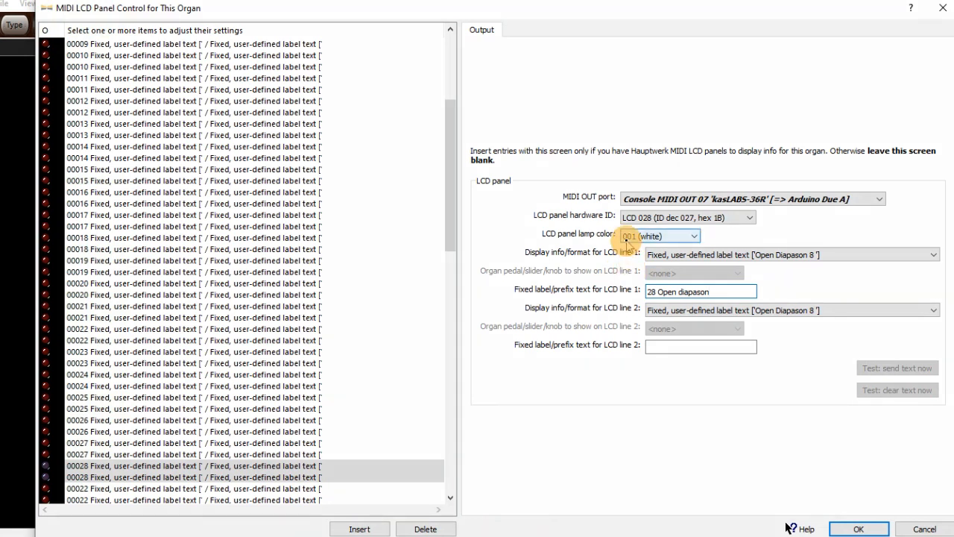
Step: Set the line 2 label of the LCD 028 pair to ^lg 8'
key(Tab)
key(Tab)
text(^)
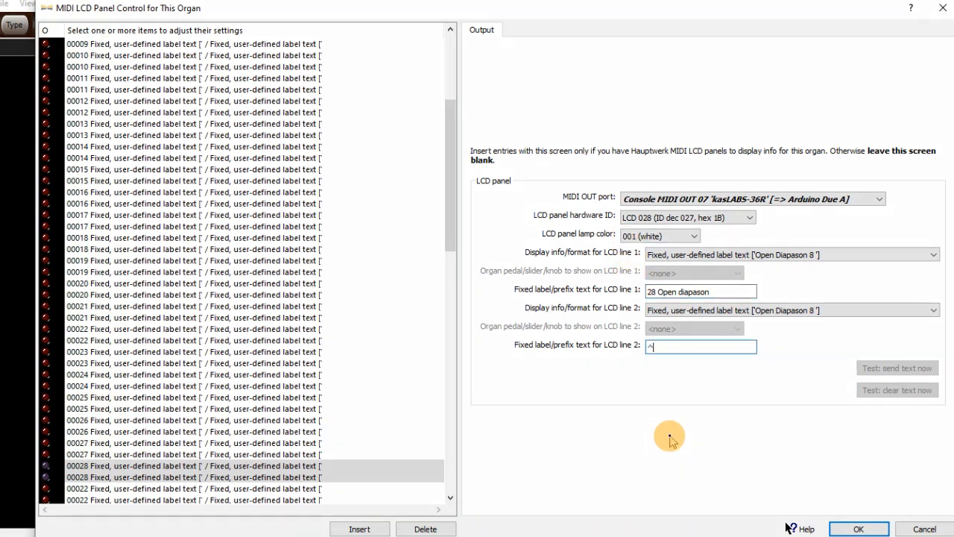
text(lg 8)
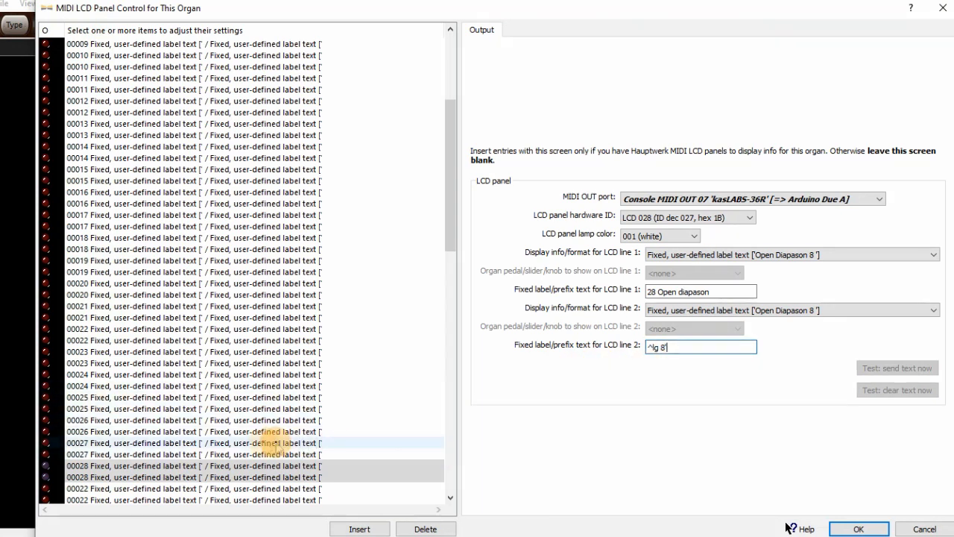
Step: Assign the two LCD 022 entries below the LCD 028 pair to LCD 030
drag(448, 234, 452, 275)
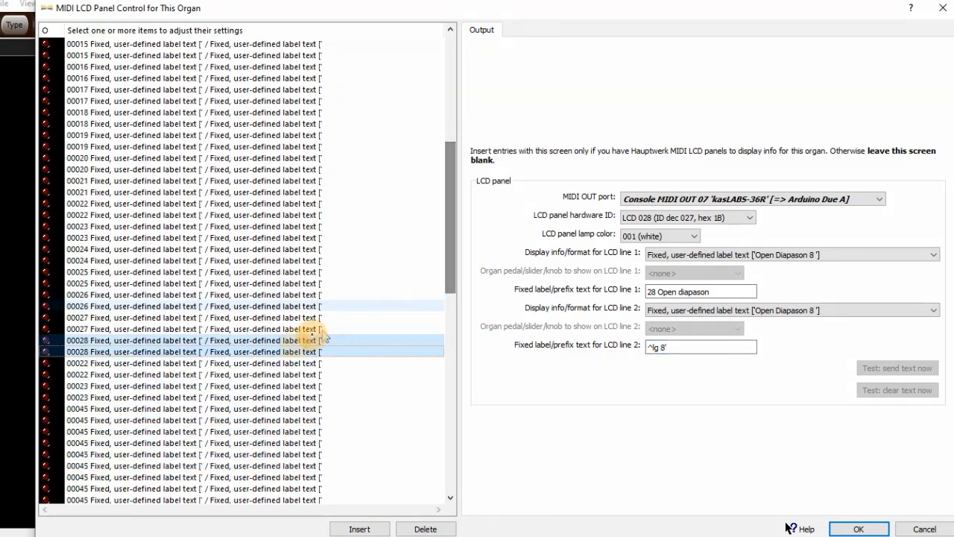
click(212, 365)
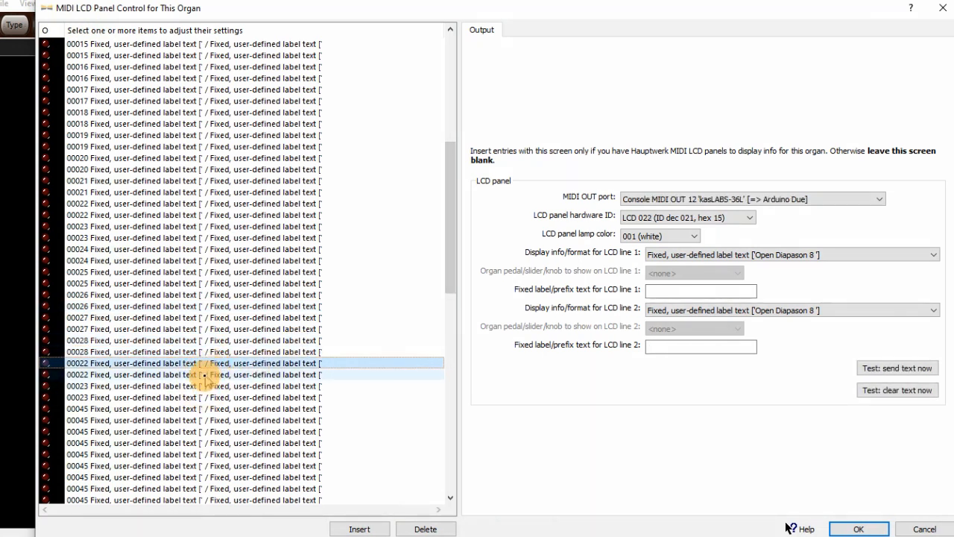
shift+click(254, 374)
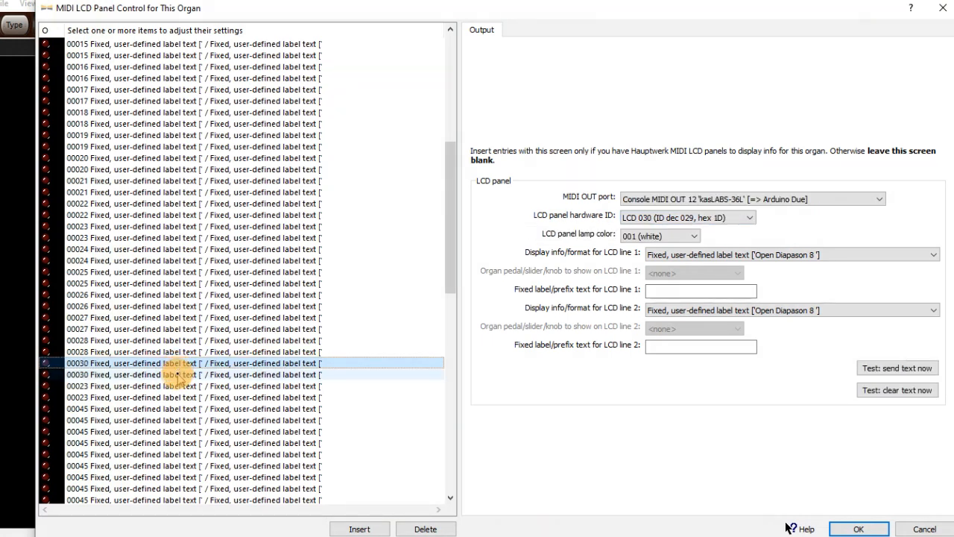
shift+click(178, 375)
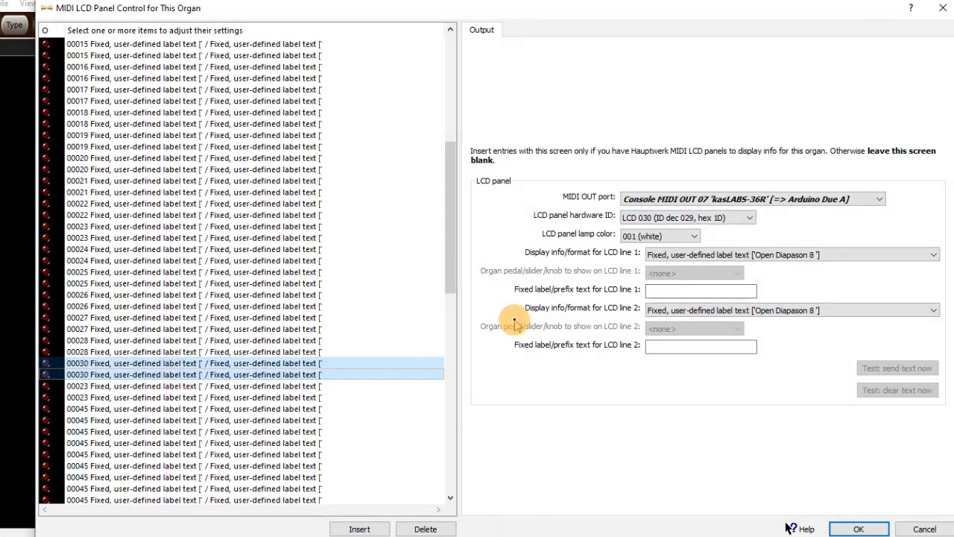
Step: Set the line 1 label of the LCD 030 pair to 30 Dulciana 8' and add the ^ marker
click(649, 292)
text(30)
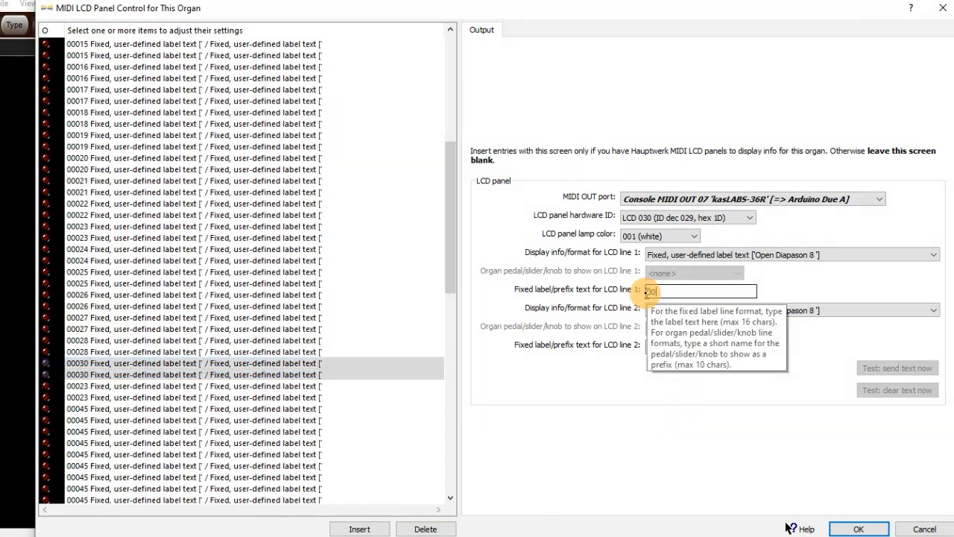
text( Dulciana)
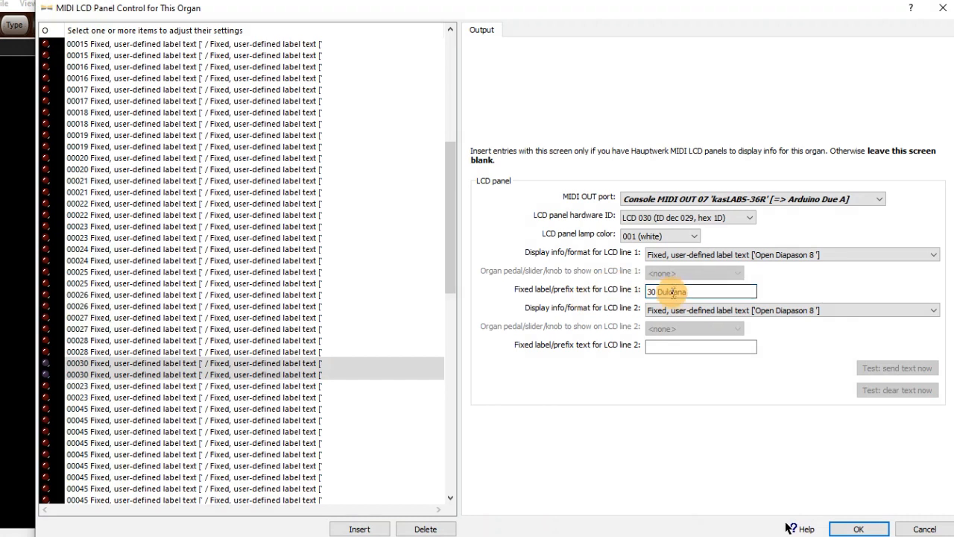
text( 8^)
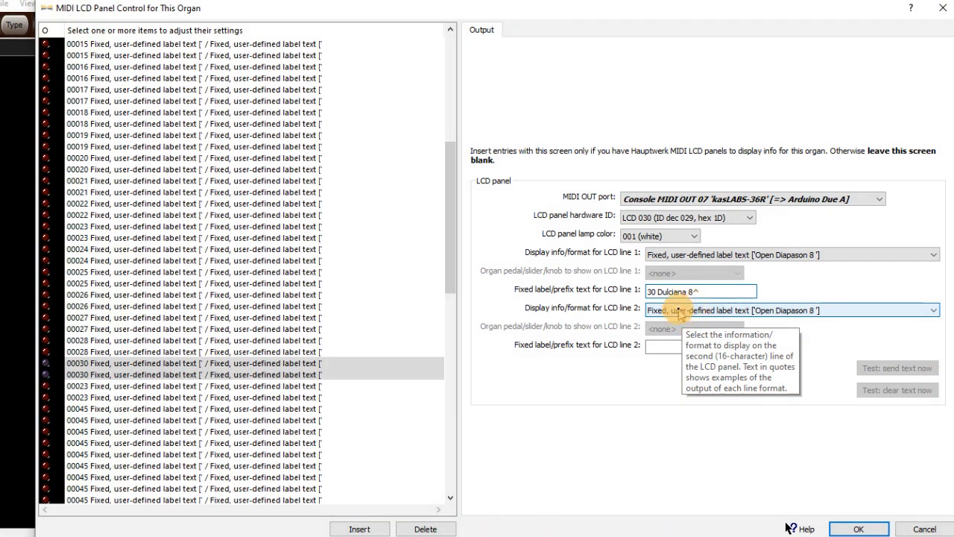
click(648, 291)
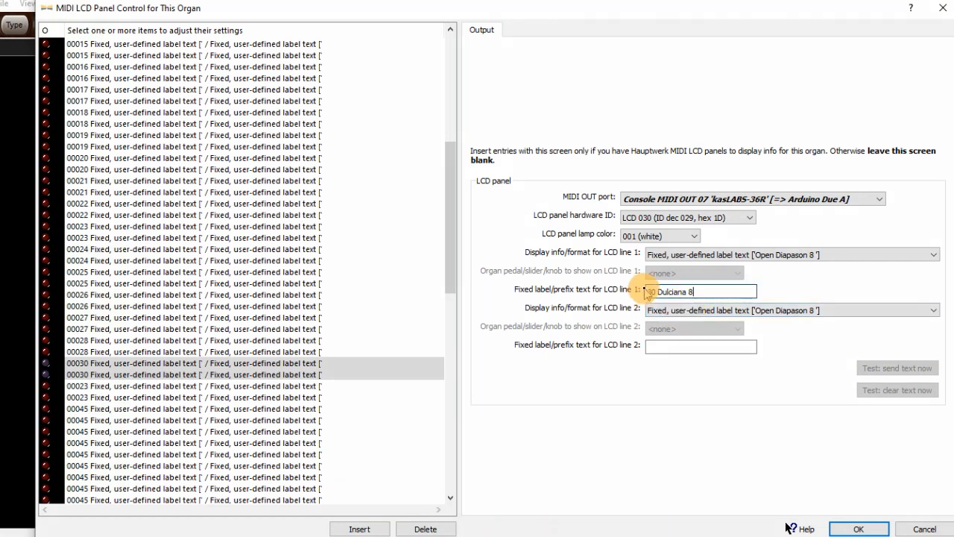
text(')
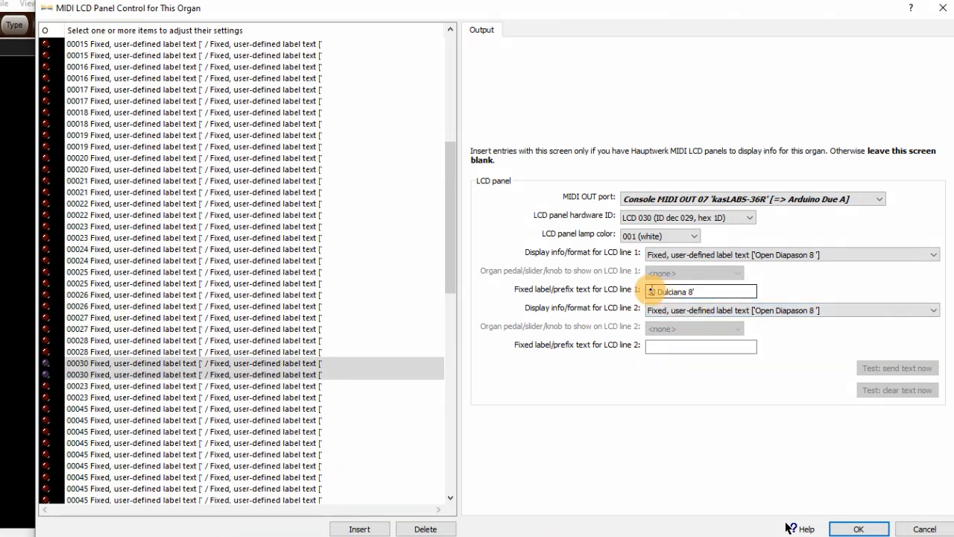
click(647, 311)
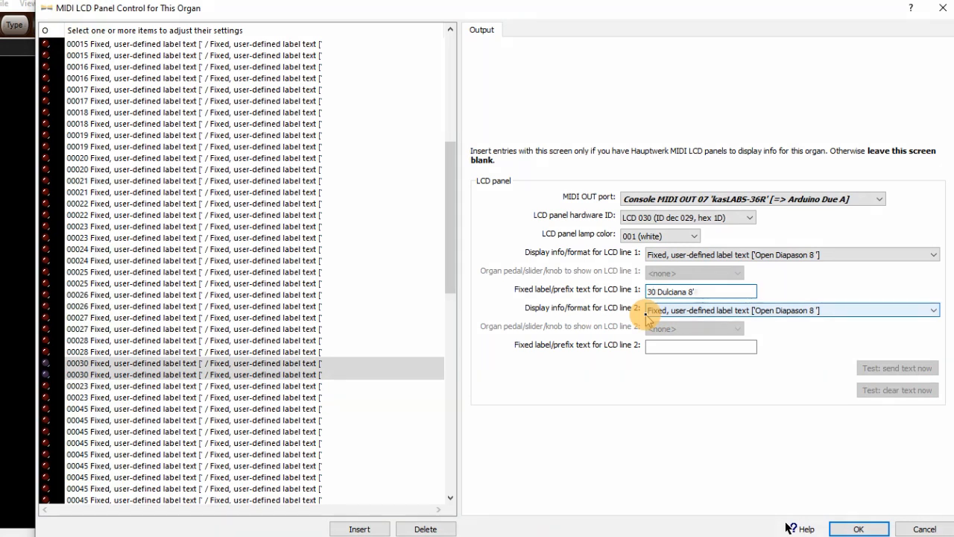
text(^)
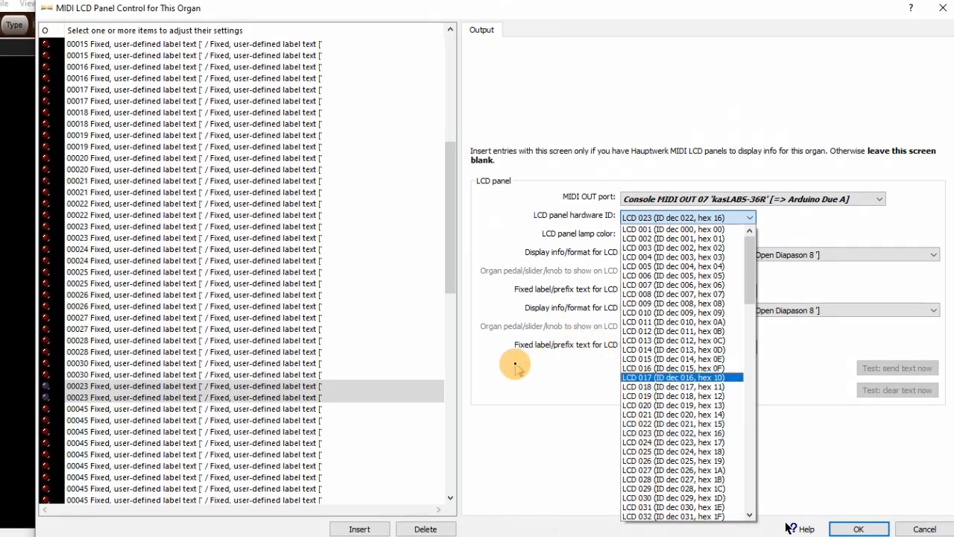
Step: Assign the pair below LCD 030 to LCD 031 and label it 31 Open diapason on line 1 and ^sm 8' on line 2
click(649, 507)
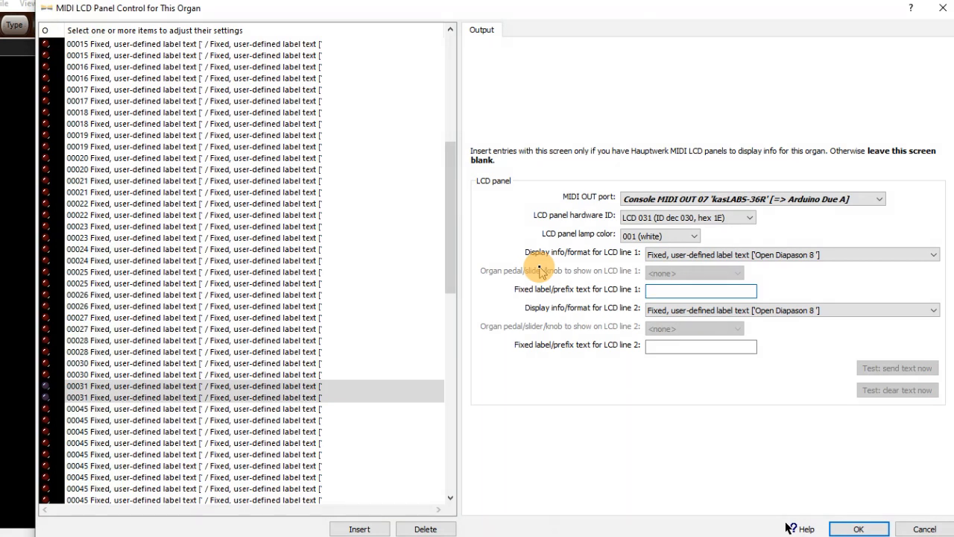
text(31 Open diapason)
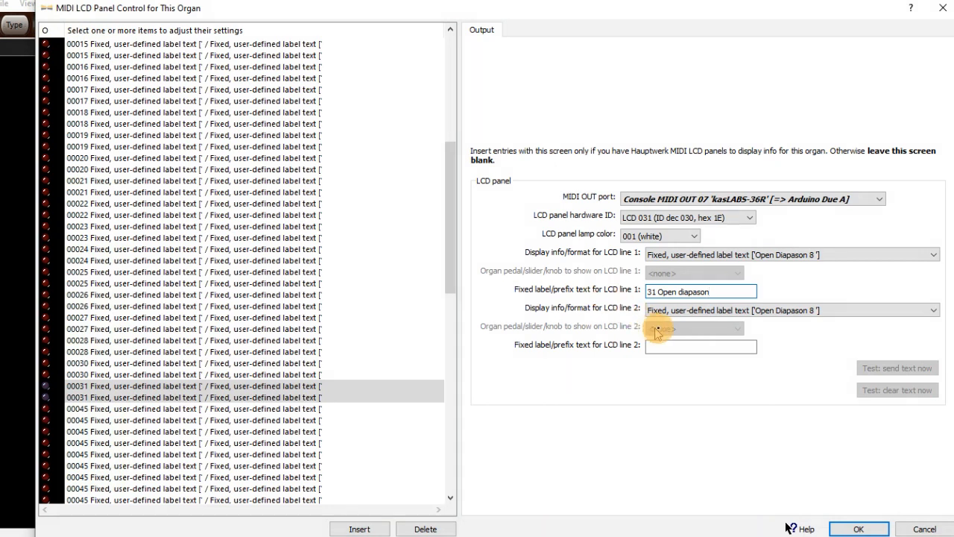
click(668, 347)
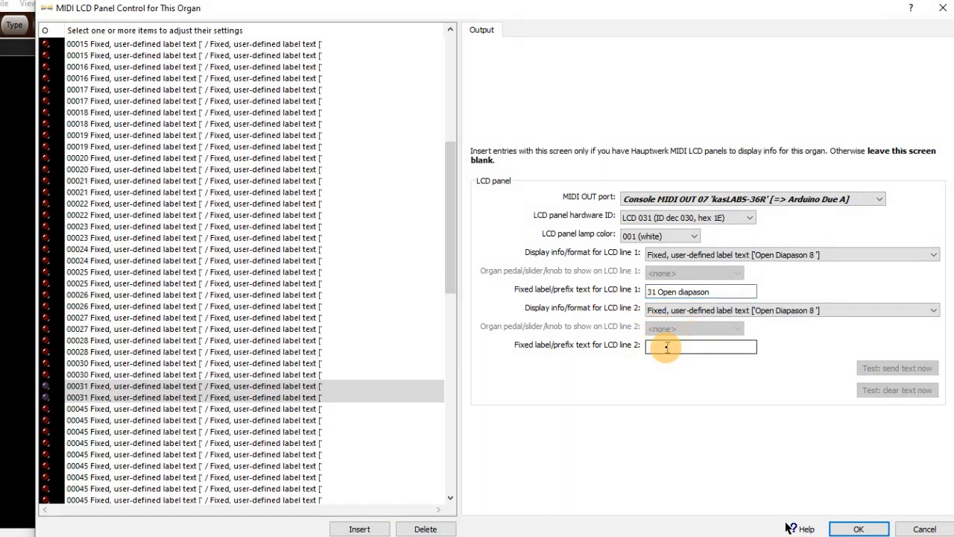
text(4sm 8)
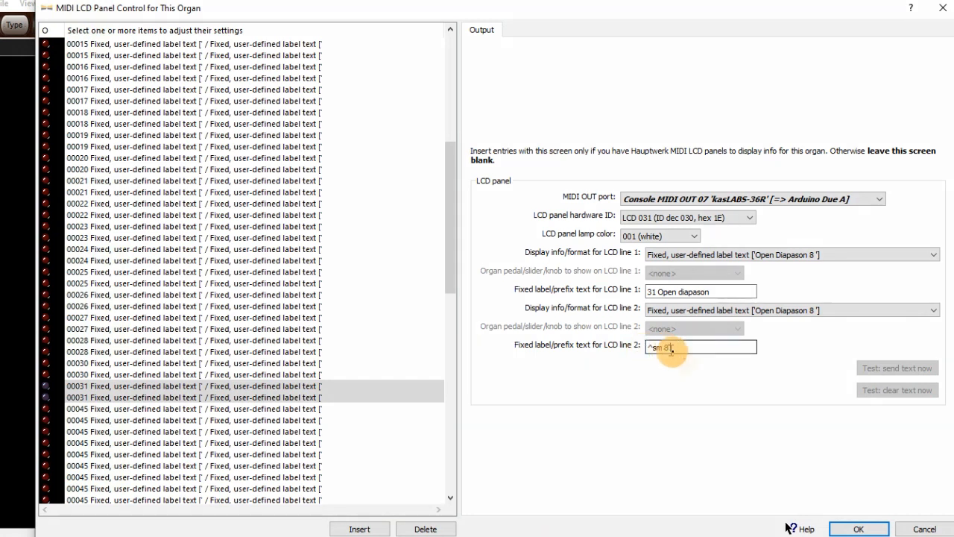
Step: Assign the two pairs of entries below the LCD 031 pair to LCD 032 and LCD 033
click(187, 419)
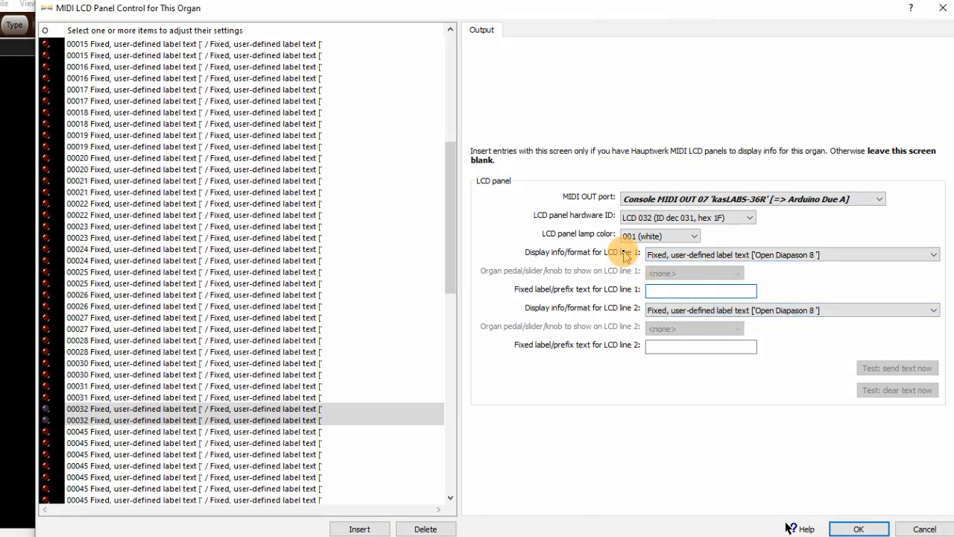
click(391, 437)
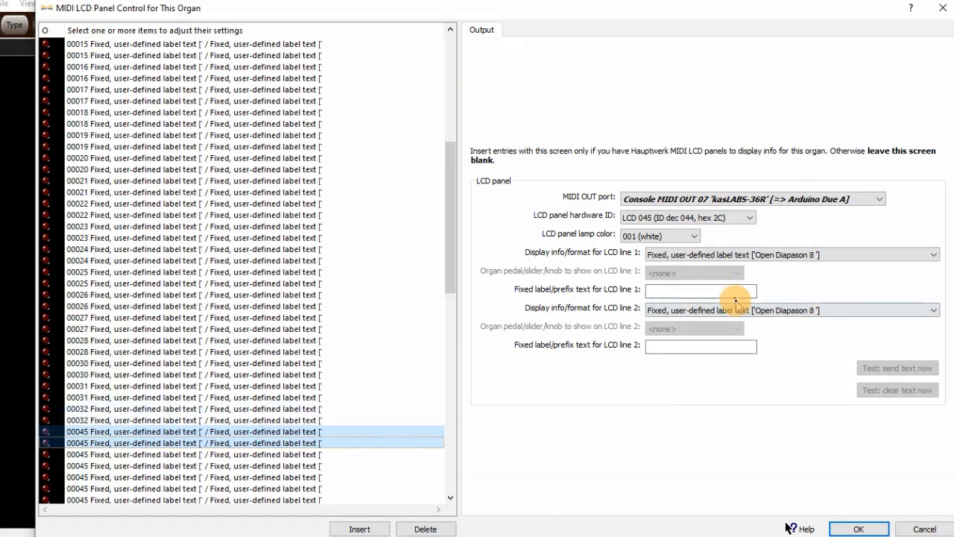
click(703, 222)
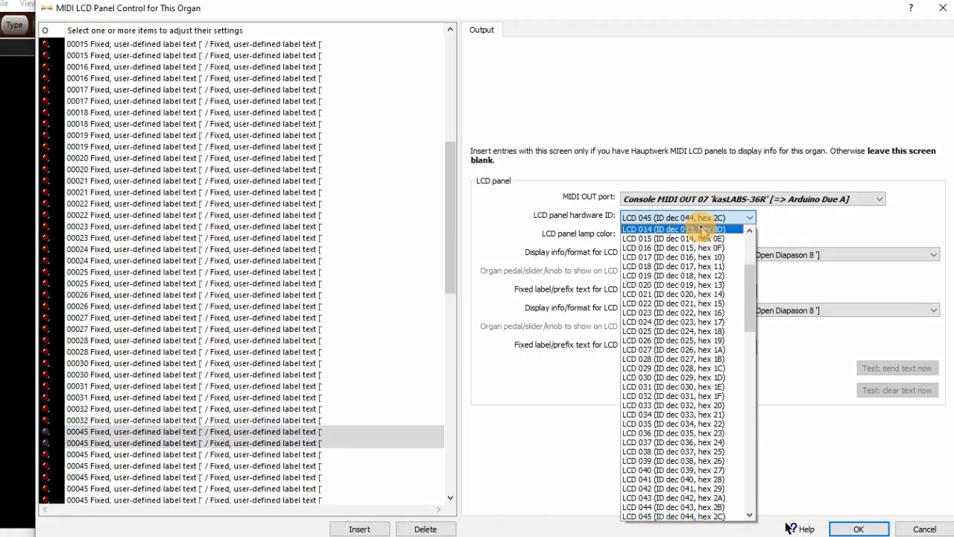
click(653, 405)
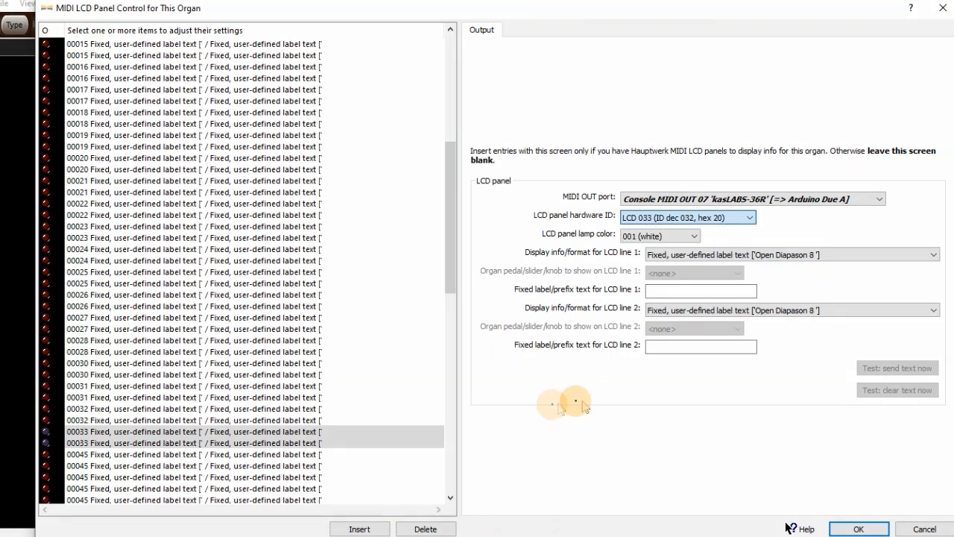
Step: Assign the four pairs of entries below the LCD 033 pair to LCD 034, 035, 036 and 037 in order
click(140, 457)
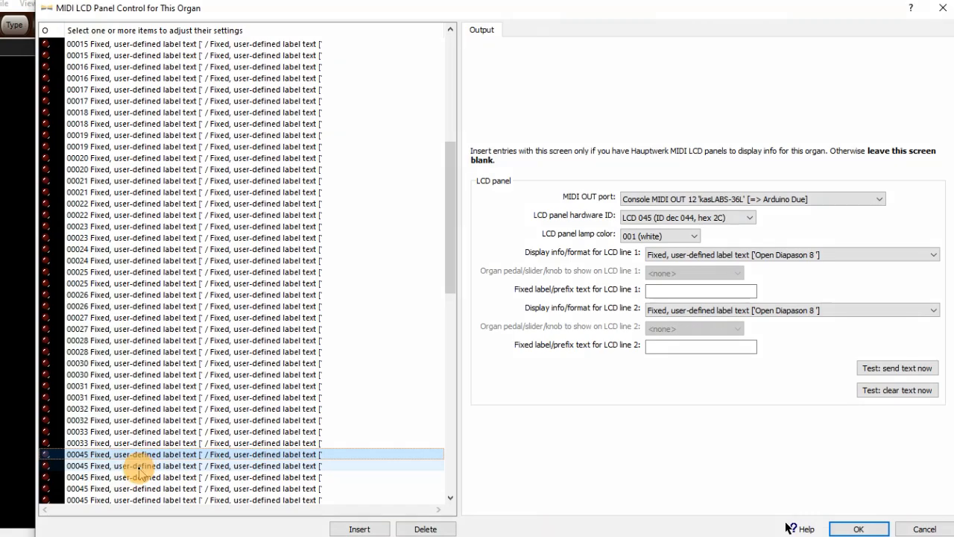
shift+click(140, 468)
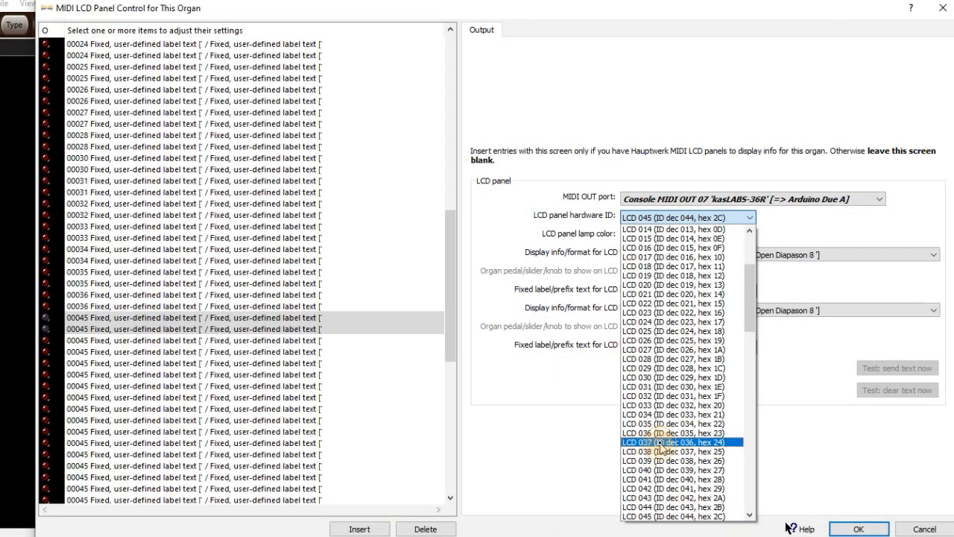
click(662, 442)
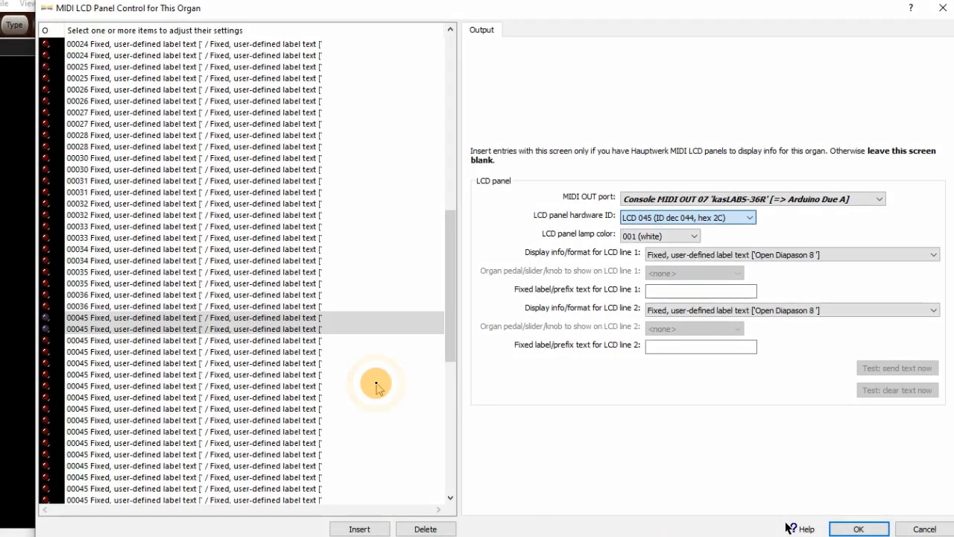
Step: Assign the two LCD 045 entries below the LCD 037 pair to LCD 038
click(100, 340)
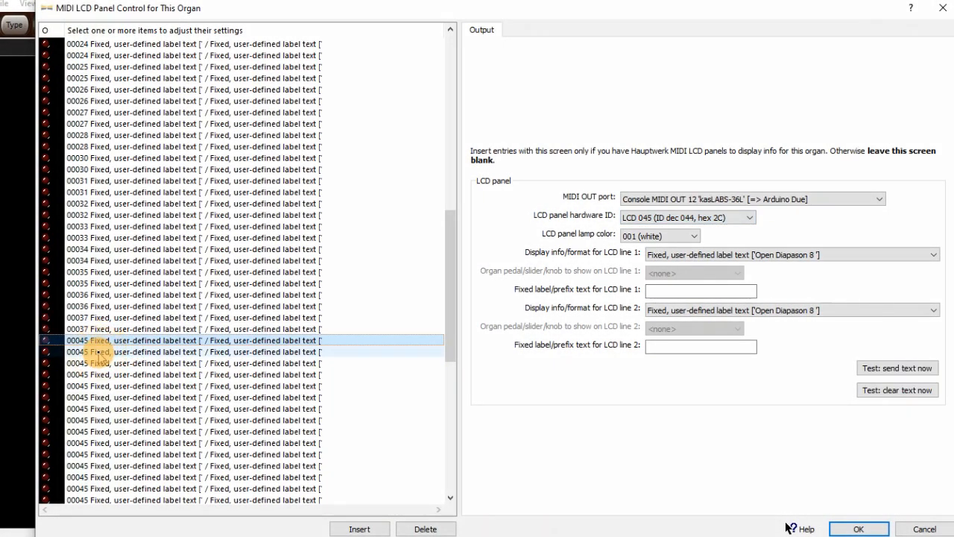
shift+click(101, 351)
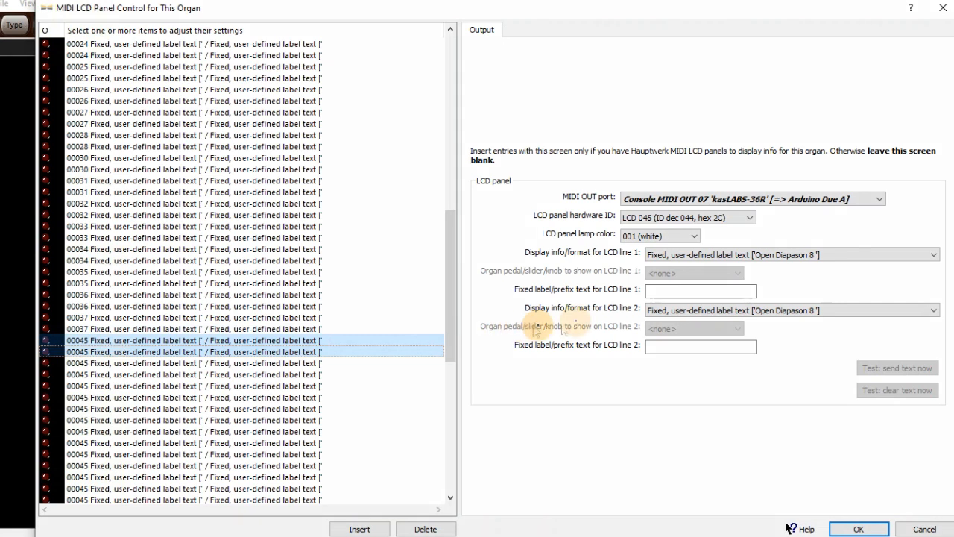
click(666, 217)
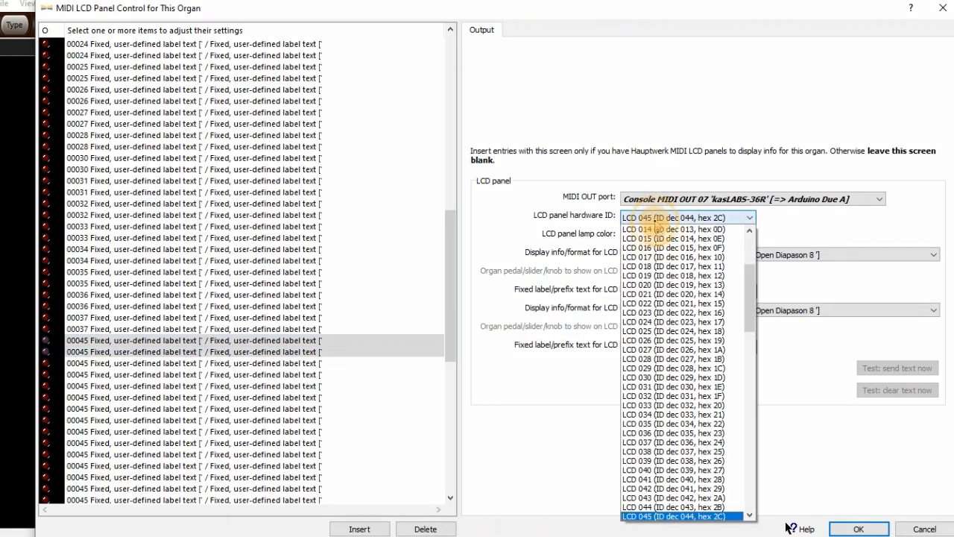
click(558, 416)
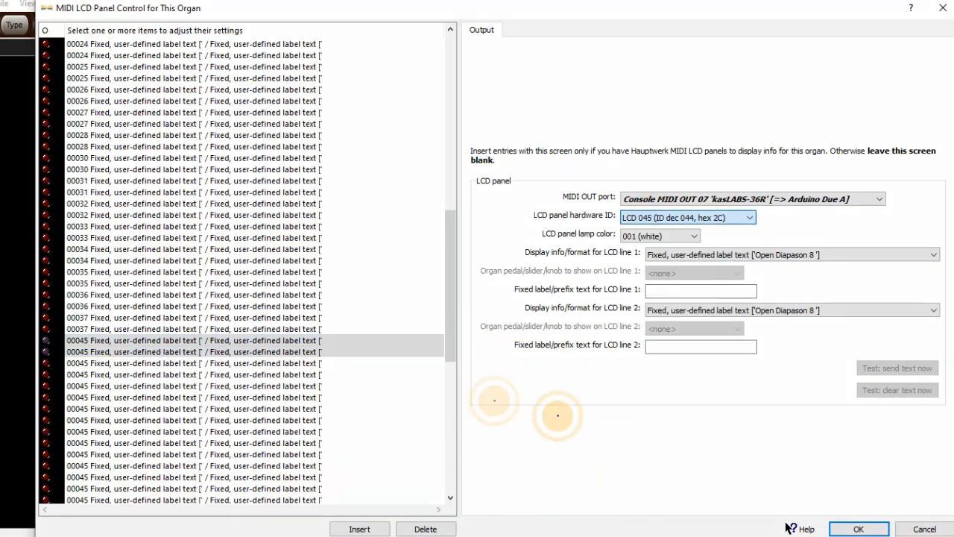
Step: Assign the two LCD 045 entries directly below the LCD 038 pair to hardware ID LCD 039
click(97, 364)
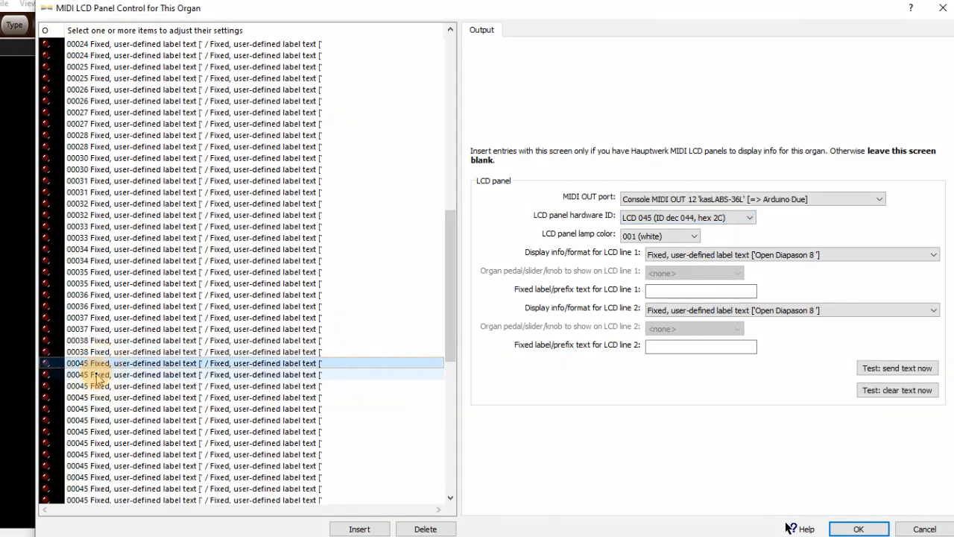
shift+click(97, 374)
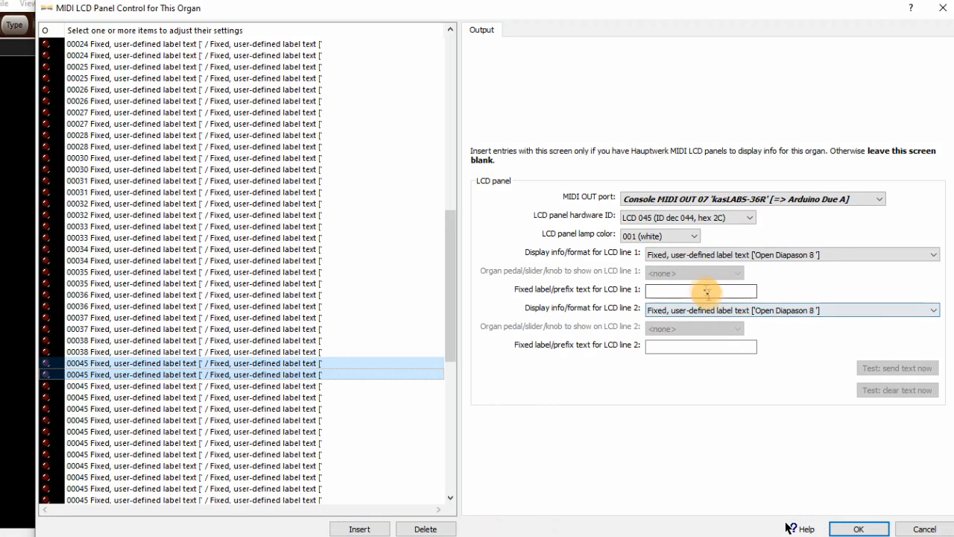
click(661, 218)
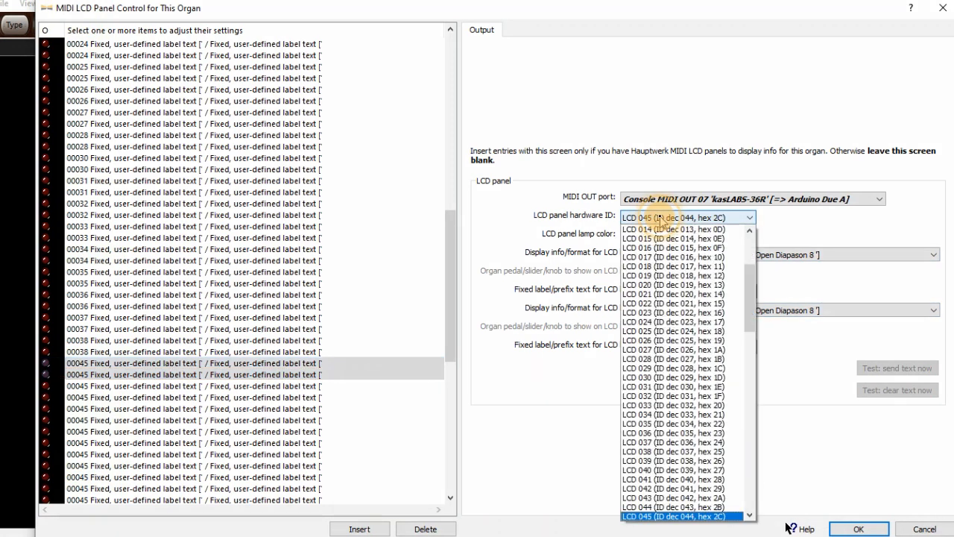
click(666, 462)
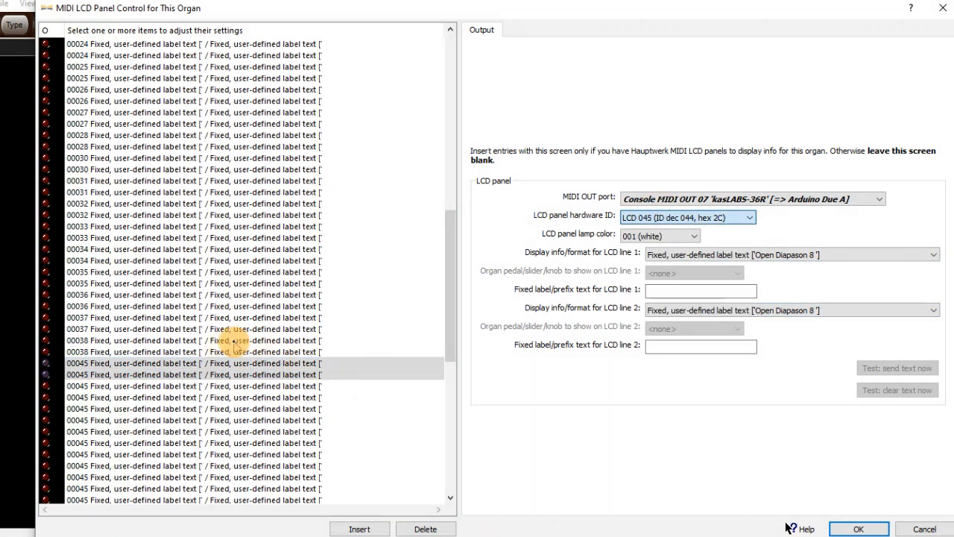
Step: Assign the two LCD 045 entries directly below the LCD 039 pair to hardware ID LCD 040
click(100, 387)
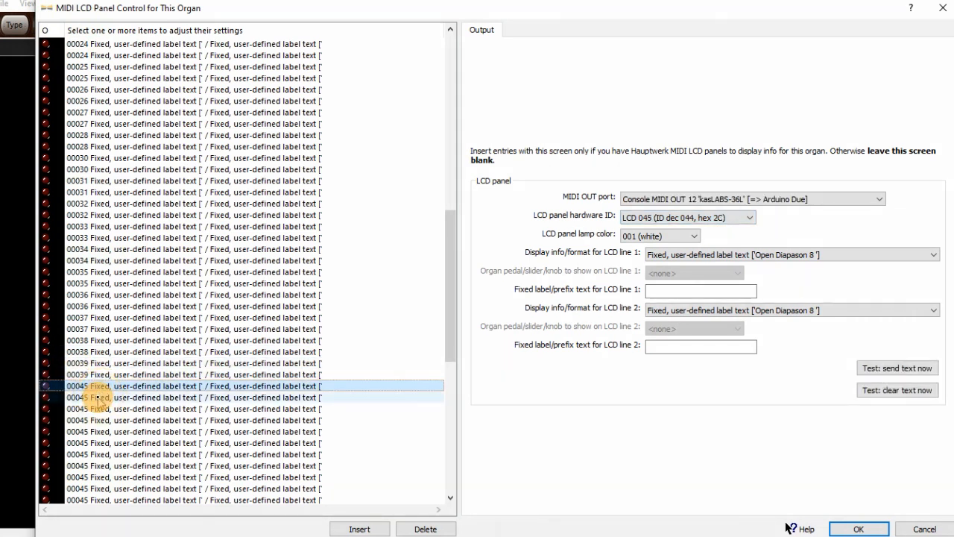
shift+click(100, 397)
click(722, 214)
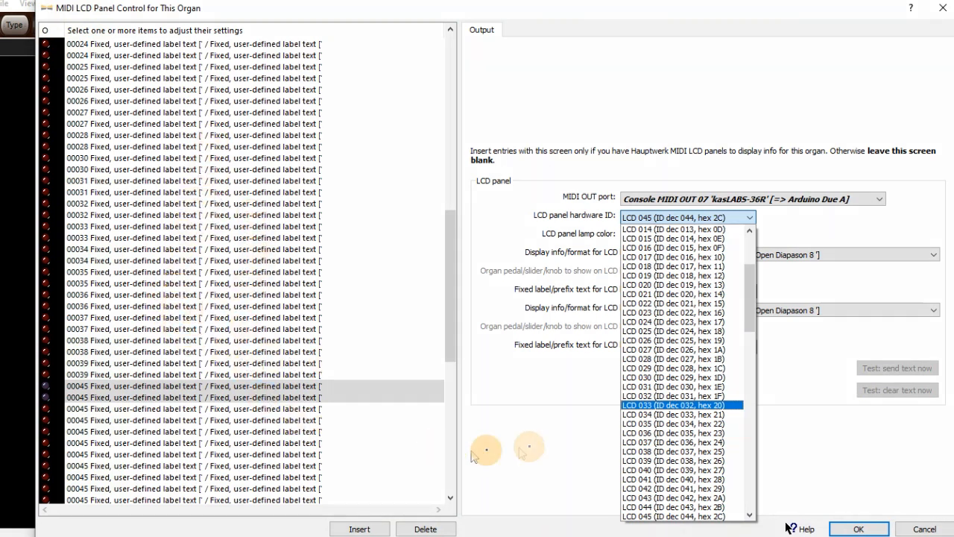
key(Down)
key(Down)
key(Down)
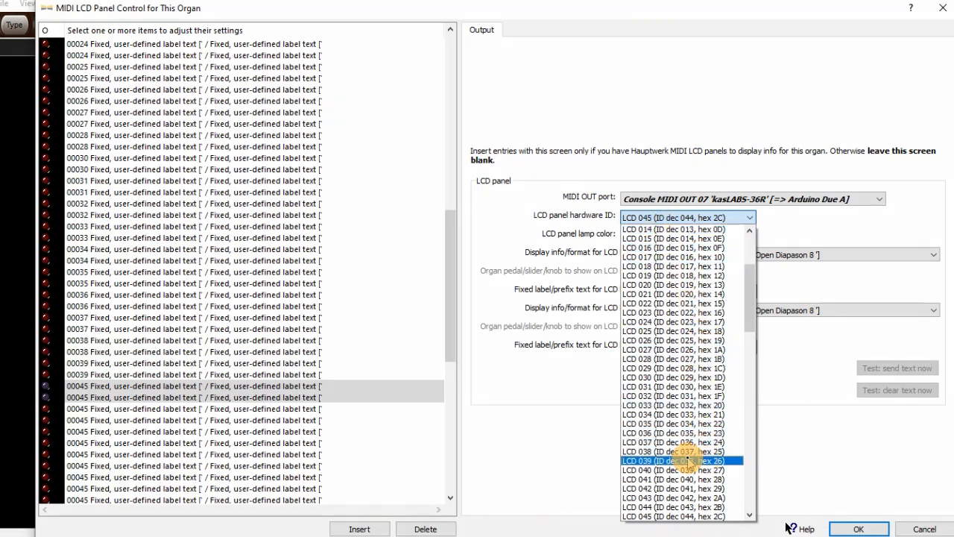
click(674, 517)
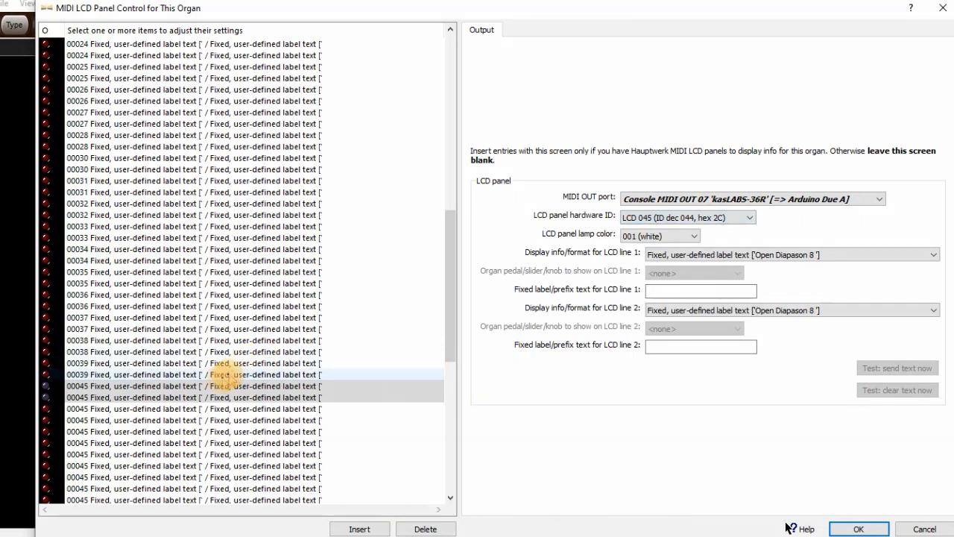
click(662, 218)
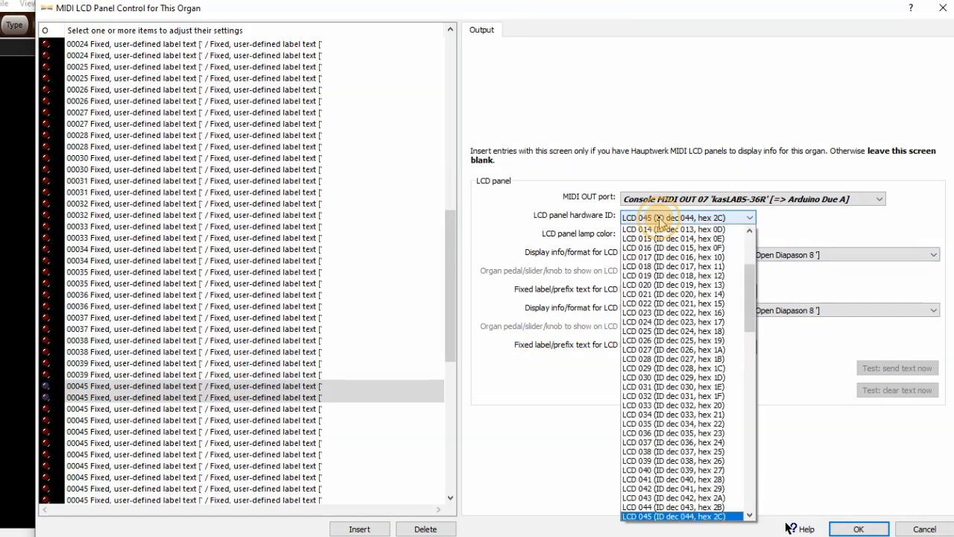
click(655, 470)
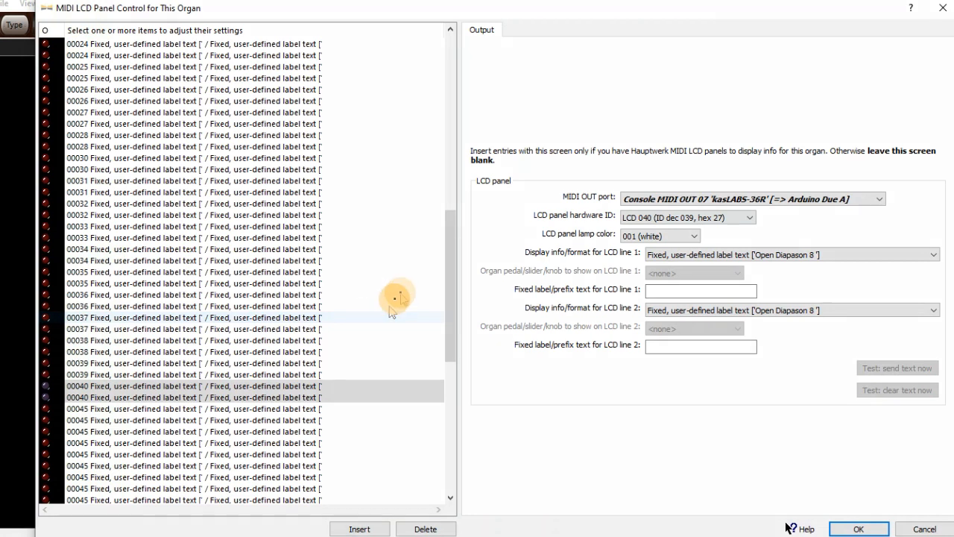
Step: Assign the pair of entries below LCD 040 to LCD 041 and label line 1 as 41 Trombone 16'^
drag(449, 278, 457, 359)
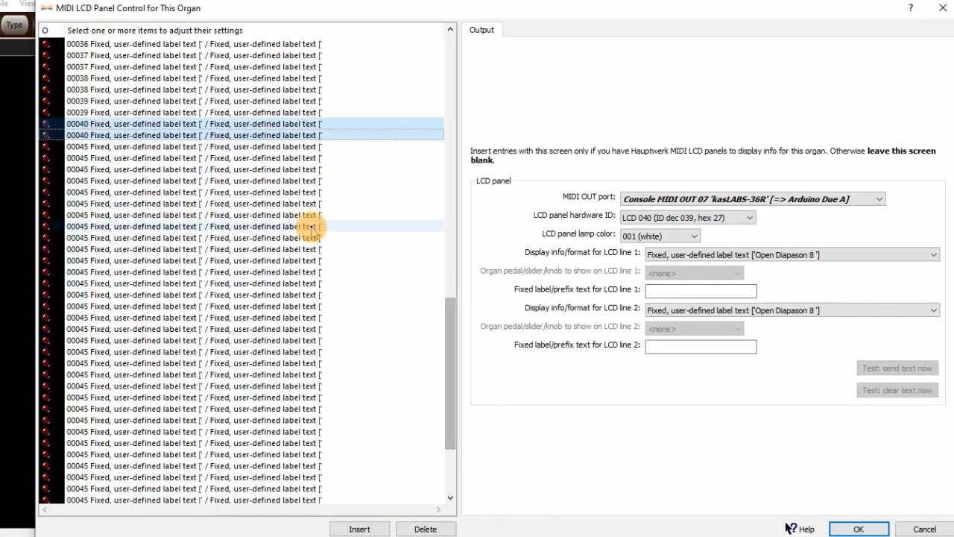
click(123, 147)
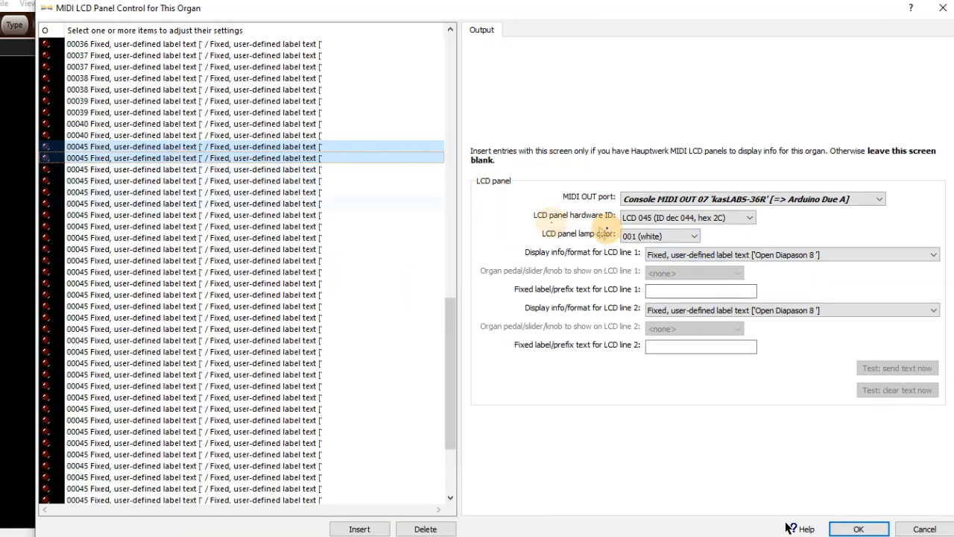
click(688, 217)
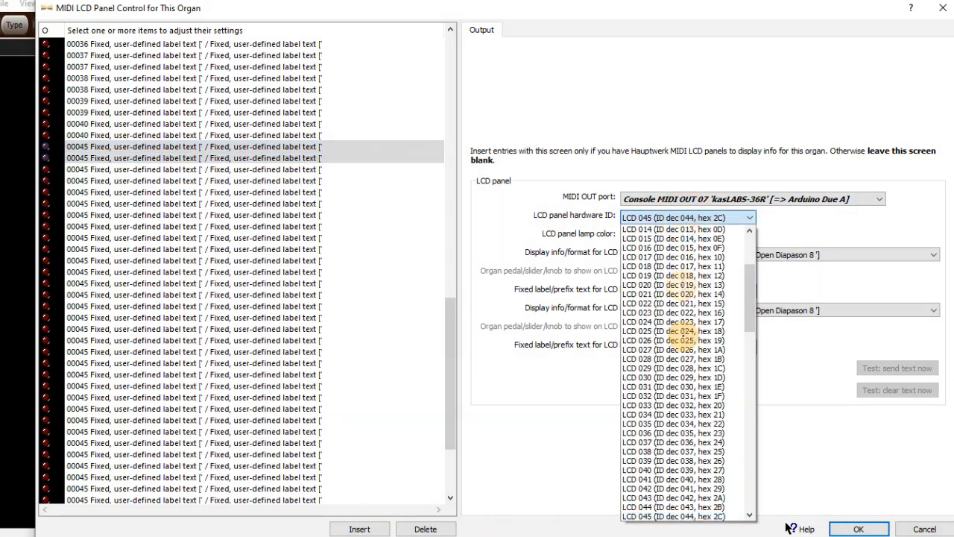
click(655, 516)
scroll(671, 217, up, 4)
click(659, 291)
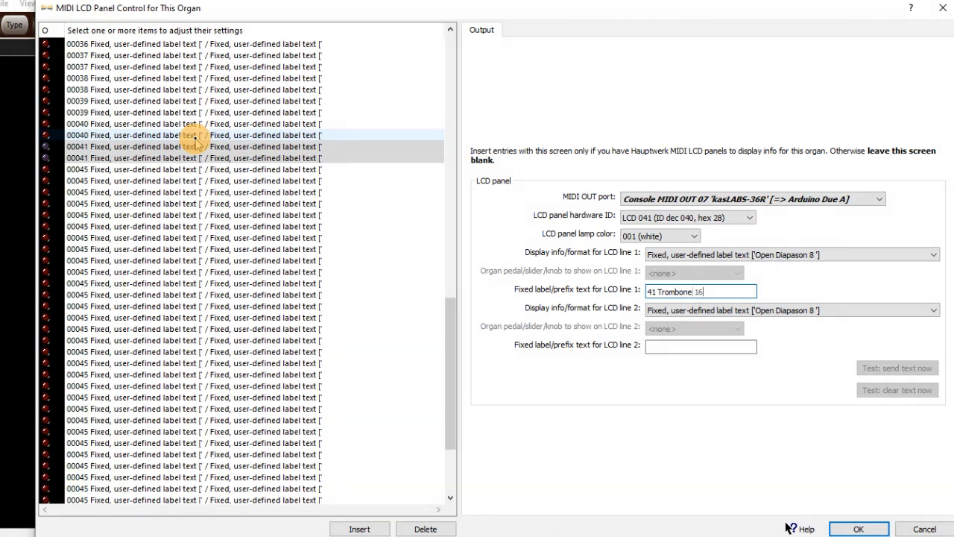
text('^)
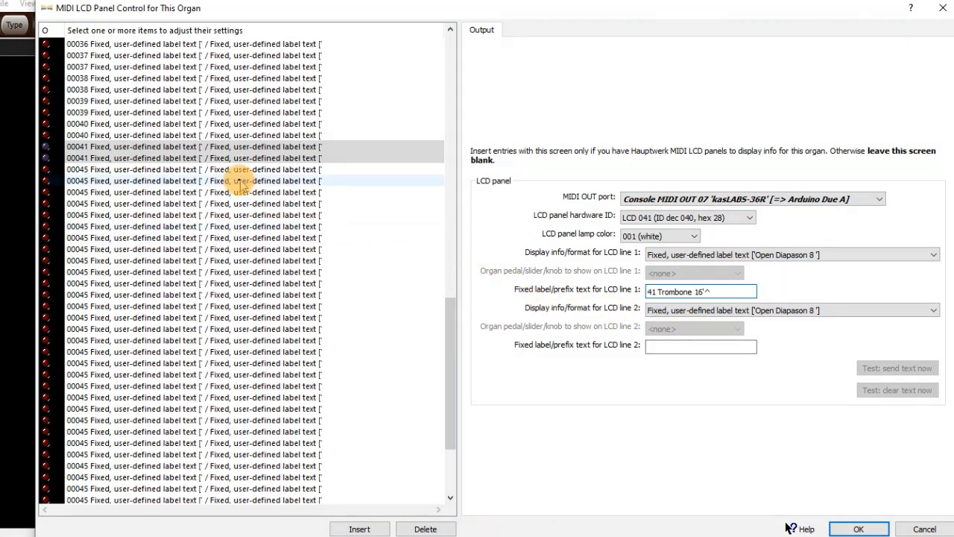
Step: Assign the pair of entries below LCD 041 to LCD 042 and label line 1 as ^Fifteenth 4'
click(176, 170)
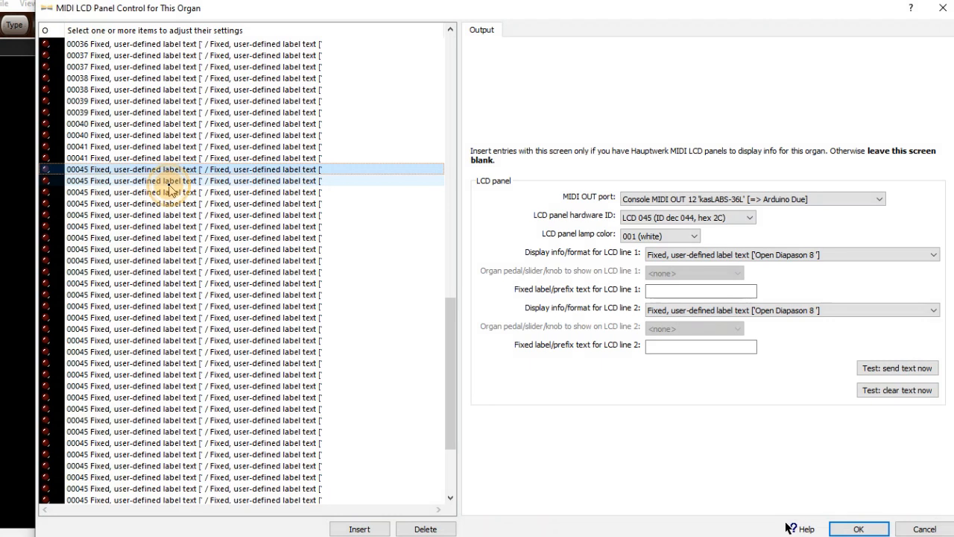
shift+click(168, 181)
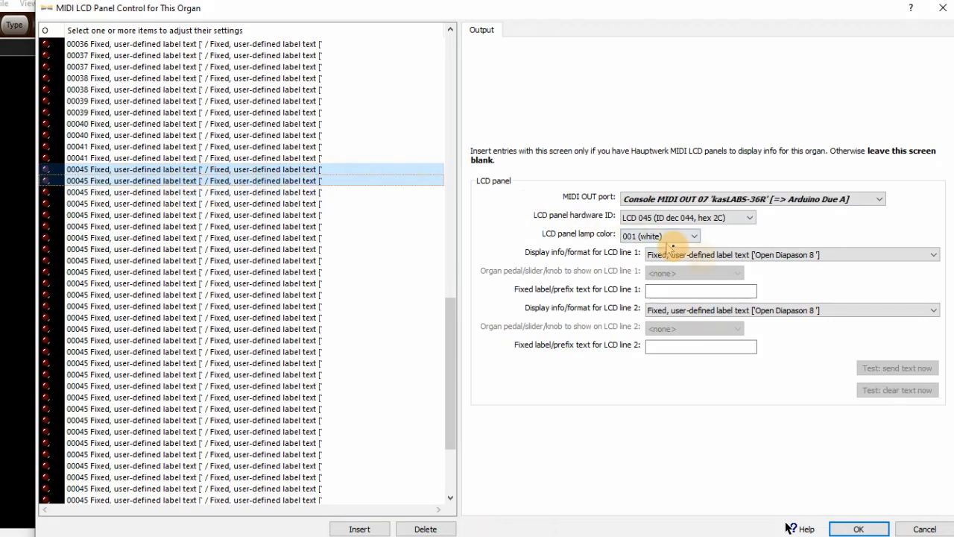
click(703, 217)
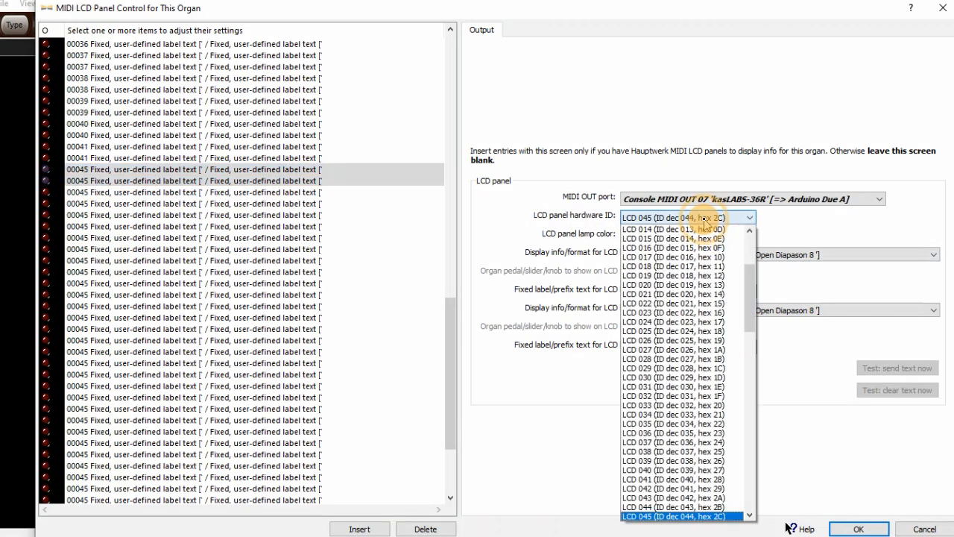
click(671, 488)
click(684, 291)
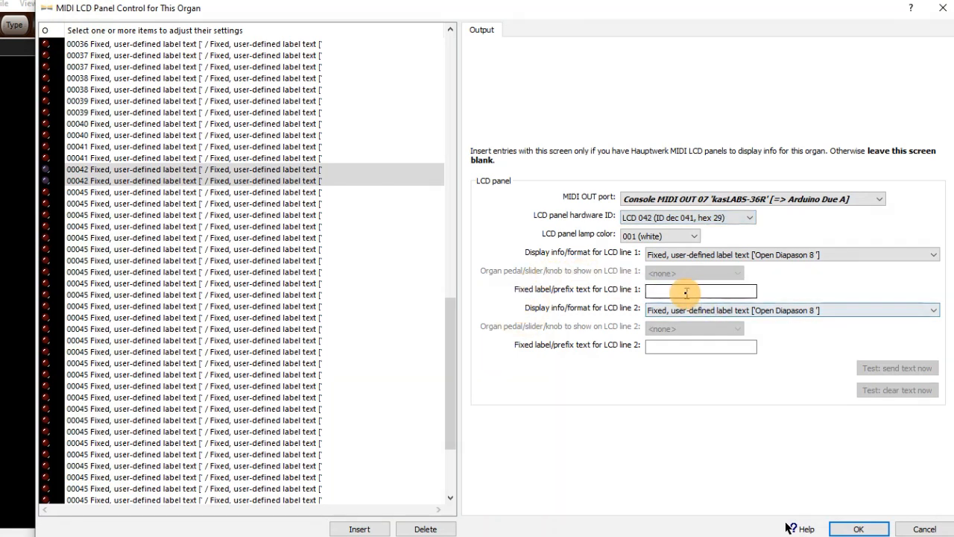
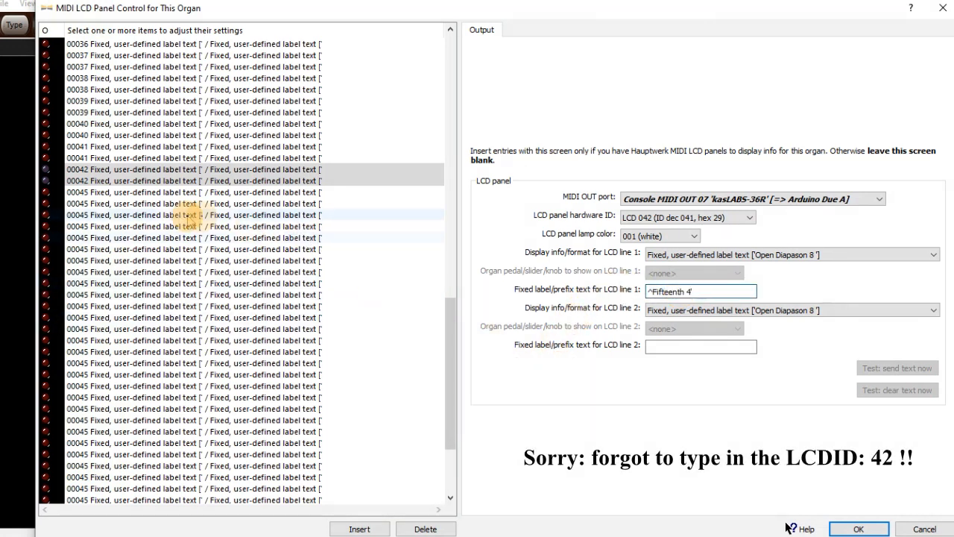
Step: Assign the pair of entries below LCD 042 to LCD 043 and label line 1 as 43 Octave 4
click(148, 193)
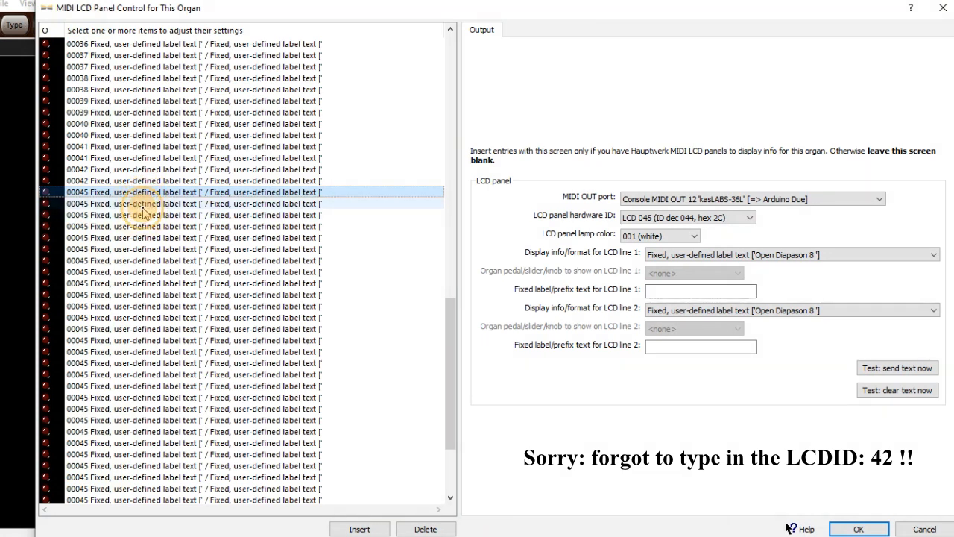
shift+click(143, 207)
click(668, 291)
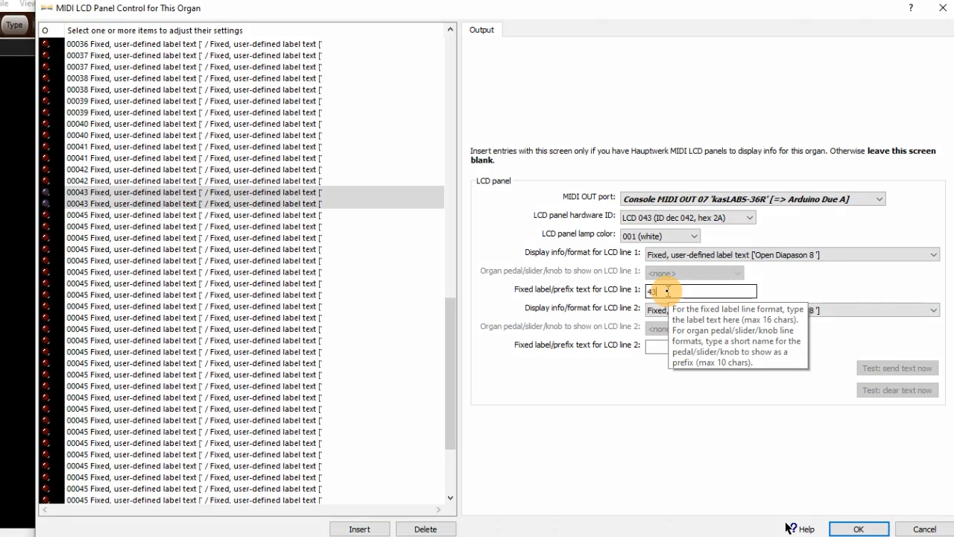
text(Octave 4)
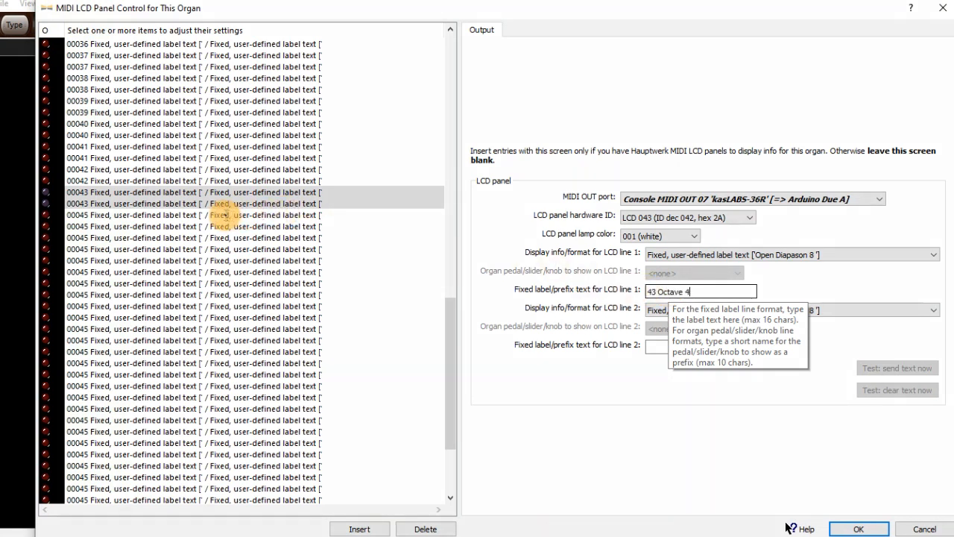
Step: Assign the pair below LCD 043 to LCD 044 and label it 44 Open diapason on line 1 and ^16' on line 2
click(211, 216)
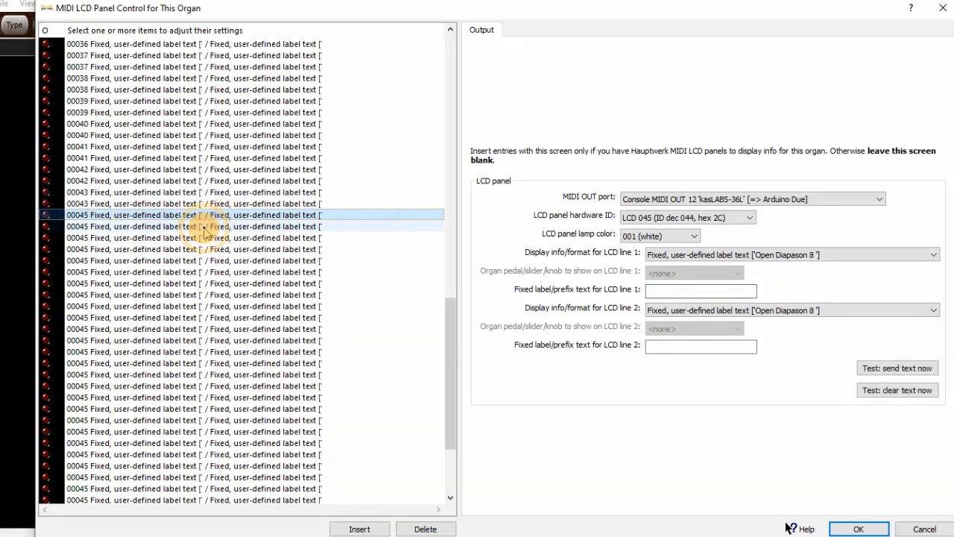
shift+click(204, 227)
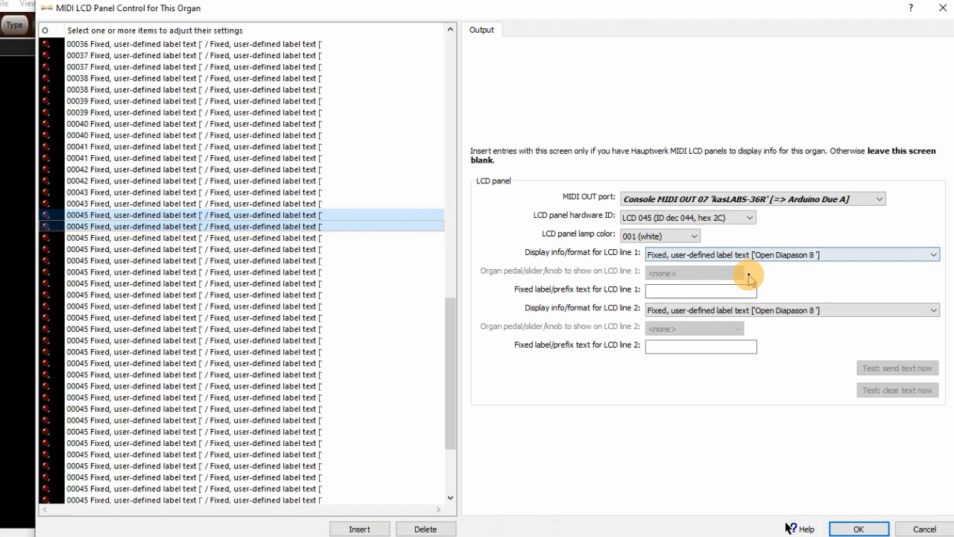
click(687, 221)
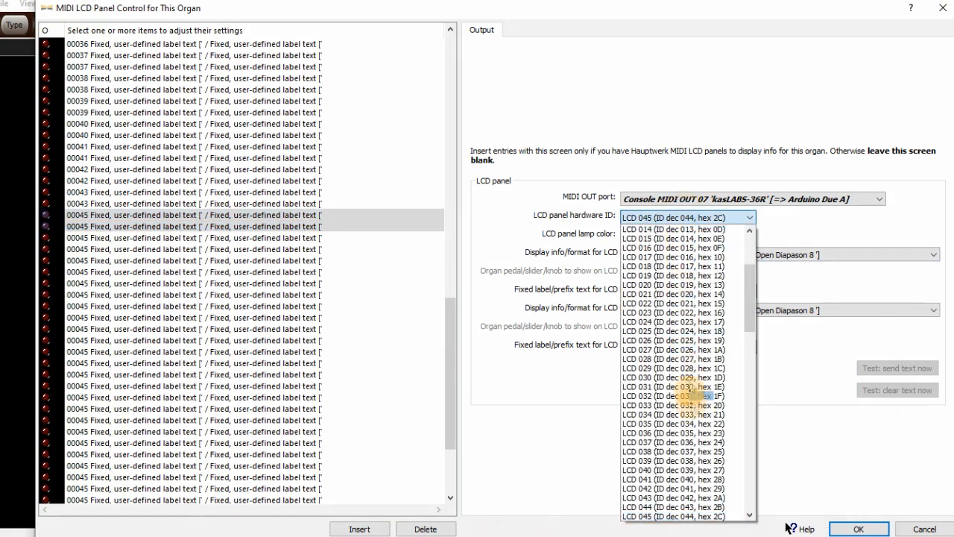
click(662, 507)
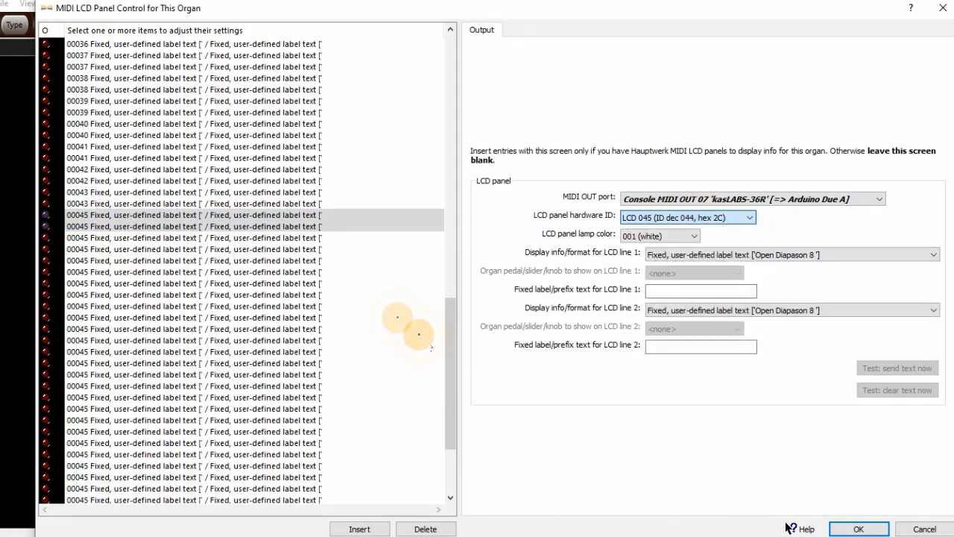
click(701, 292)
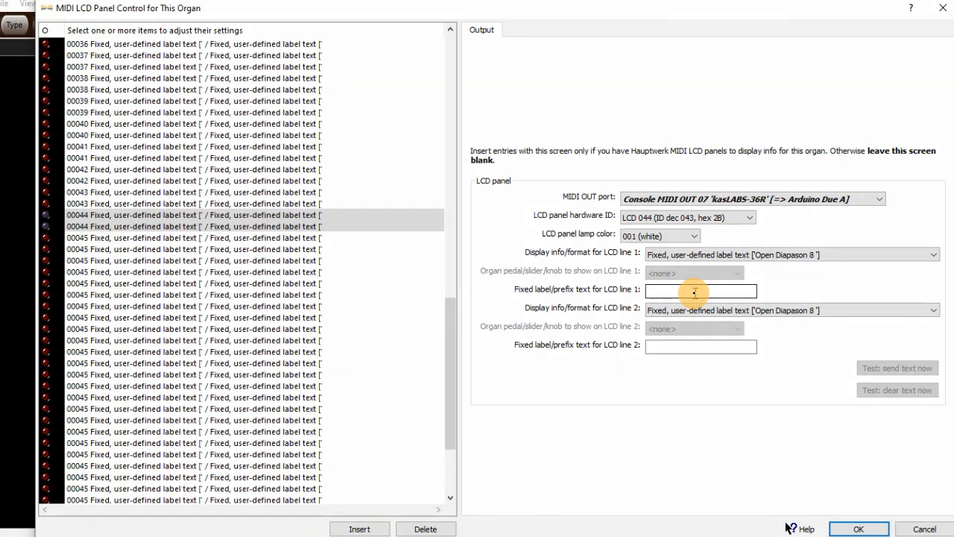
text(44 Open diapason)
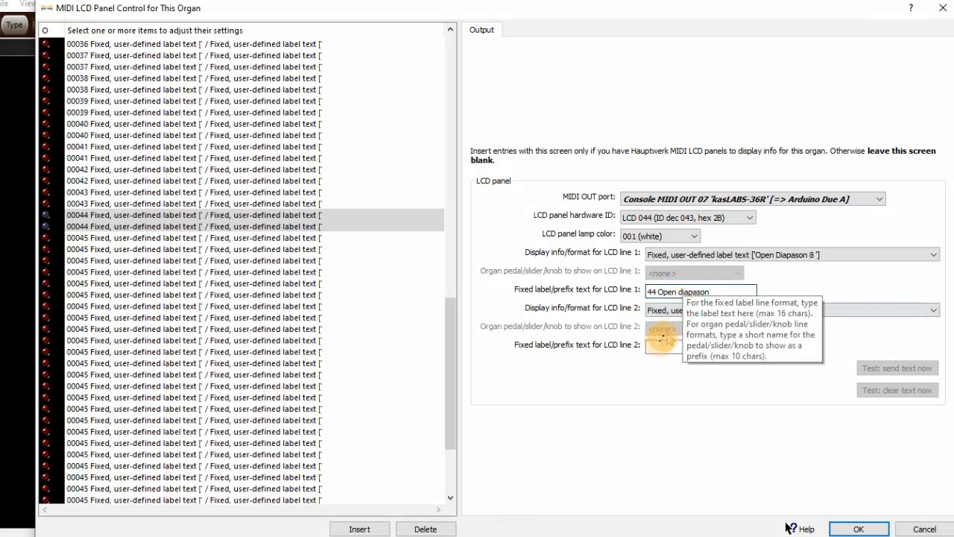
click(657, 348)
text(4)
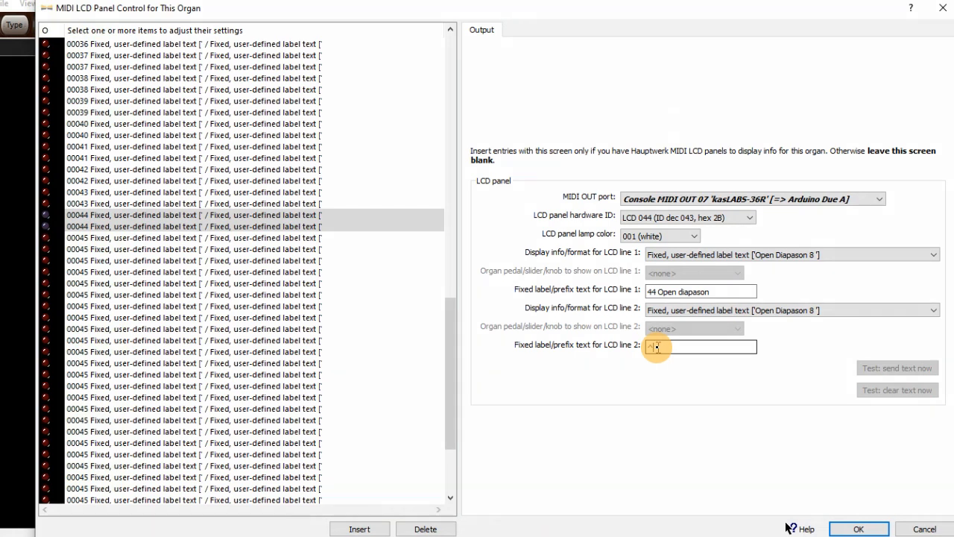
text(4)
text(6)
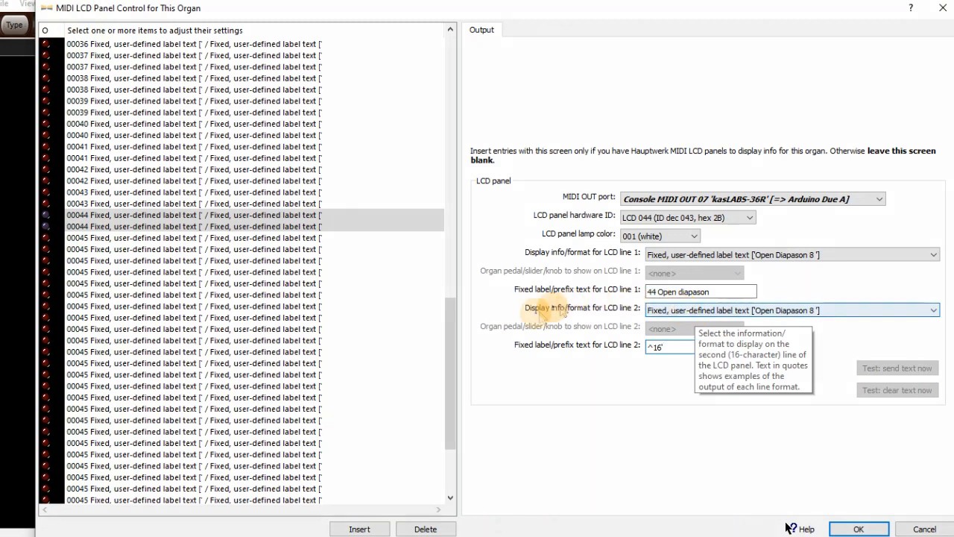
Step: Label line 1 of the first two LCD 045 entries, below the LCD 044 pair, as 45 Flute bass 8'
click(131, 240)
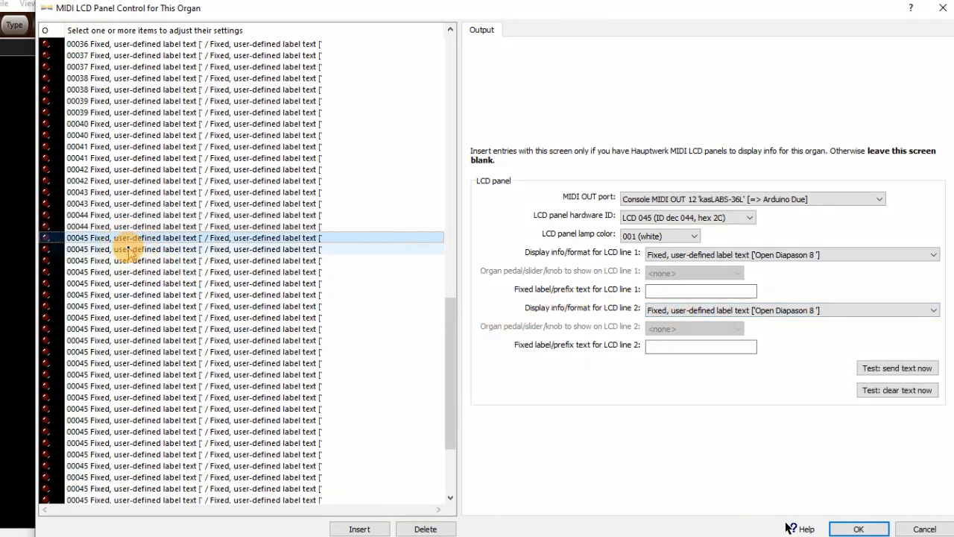
shift+click(129, 250)
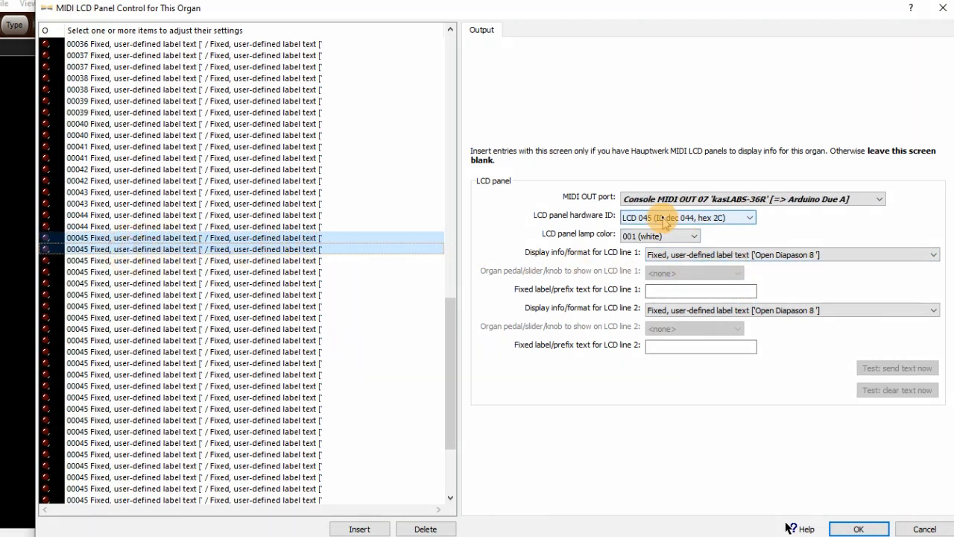
click(694, 291)
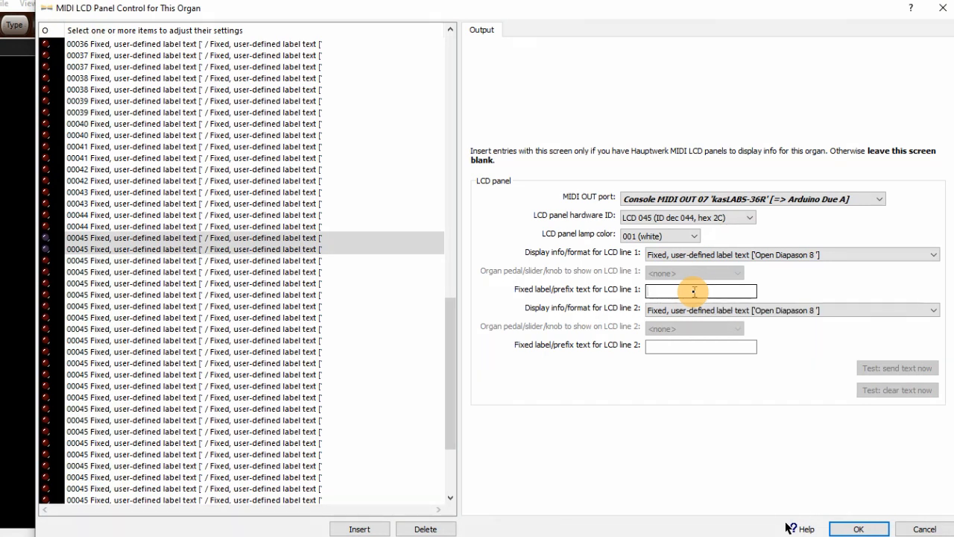
text(45 Flute bass 8')
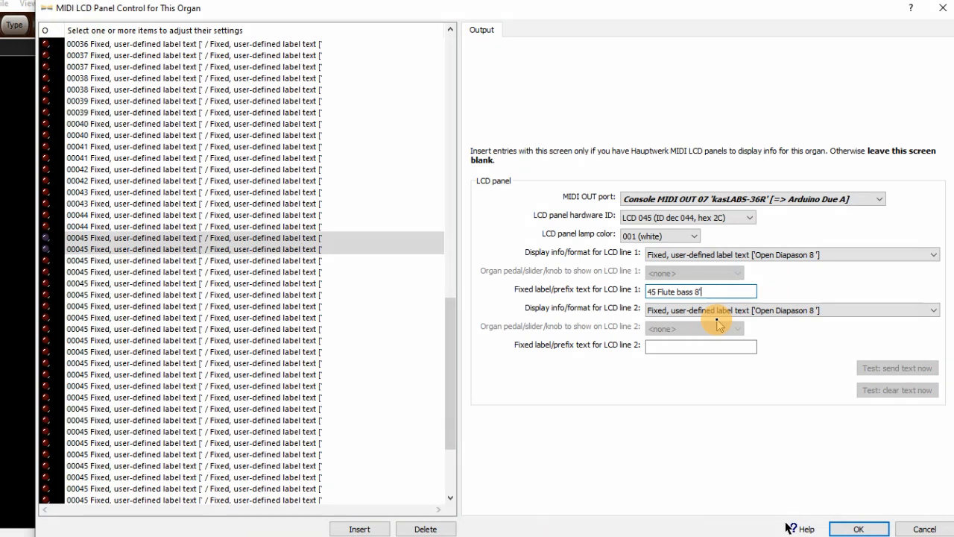
Step: Set the line 2 label text of the selected LCD 045 pair to ^
click(697, 344)
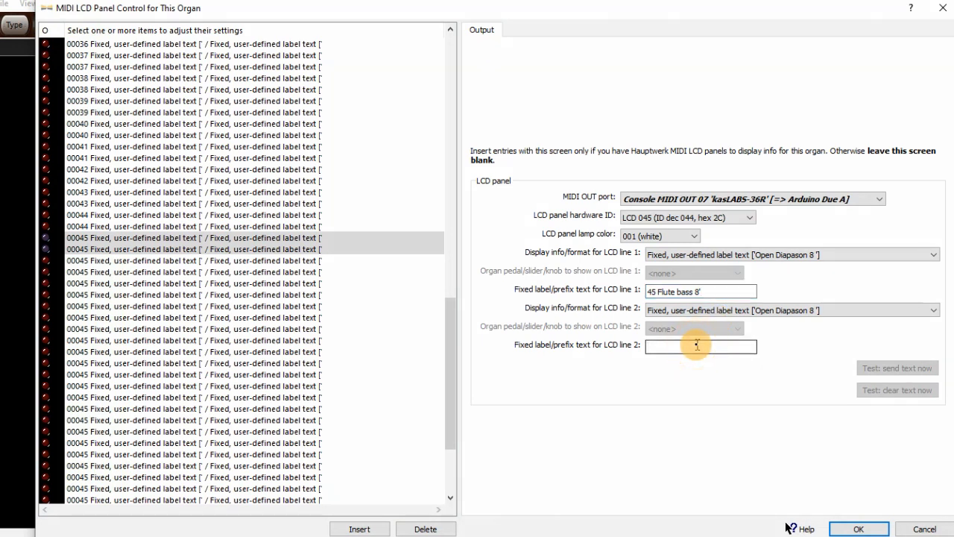
text(^)
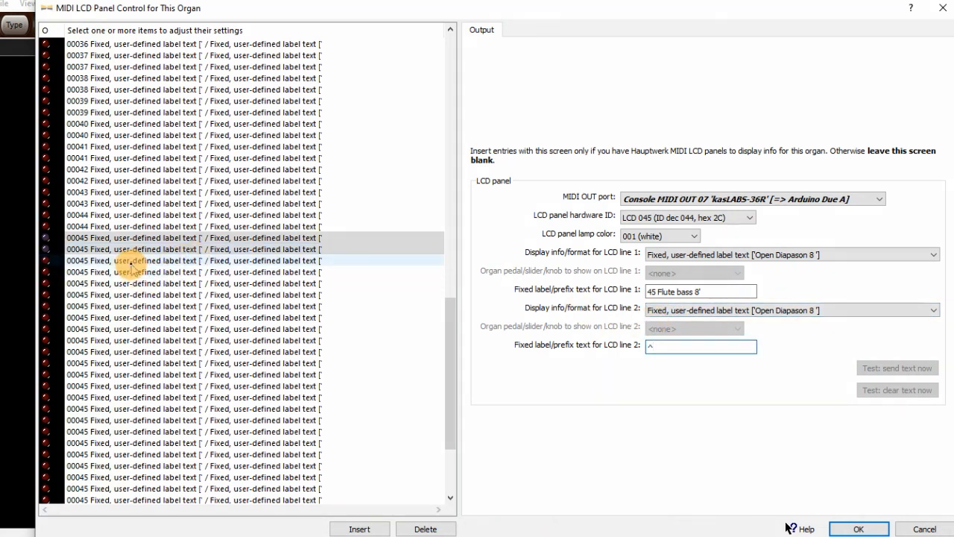
Step: Assign the pair of entries below the labelled LCD 045 pair to LCD 046 and label line 1 as ^46 Sub bass 16'
click(129, 260)
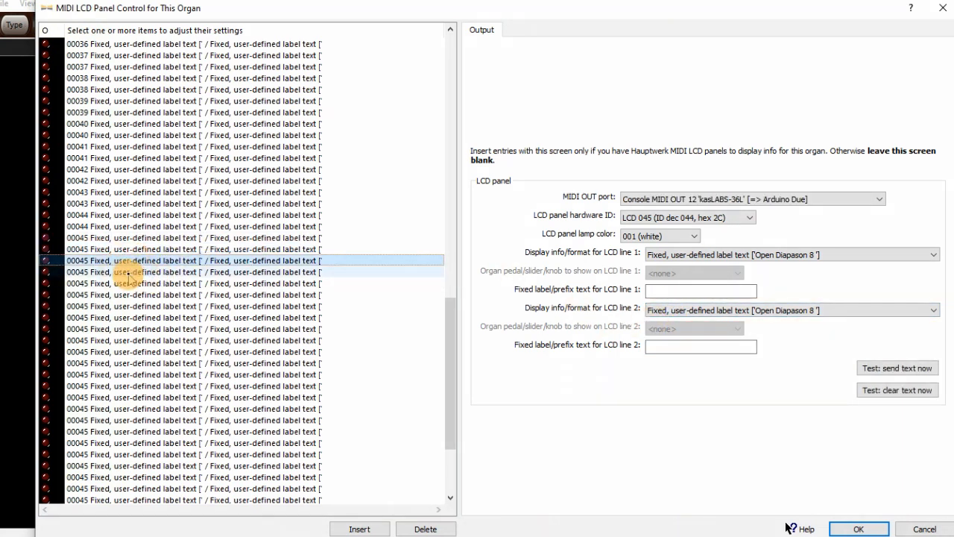
shift+click(128, 272)
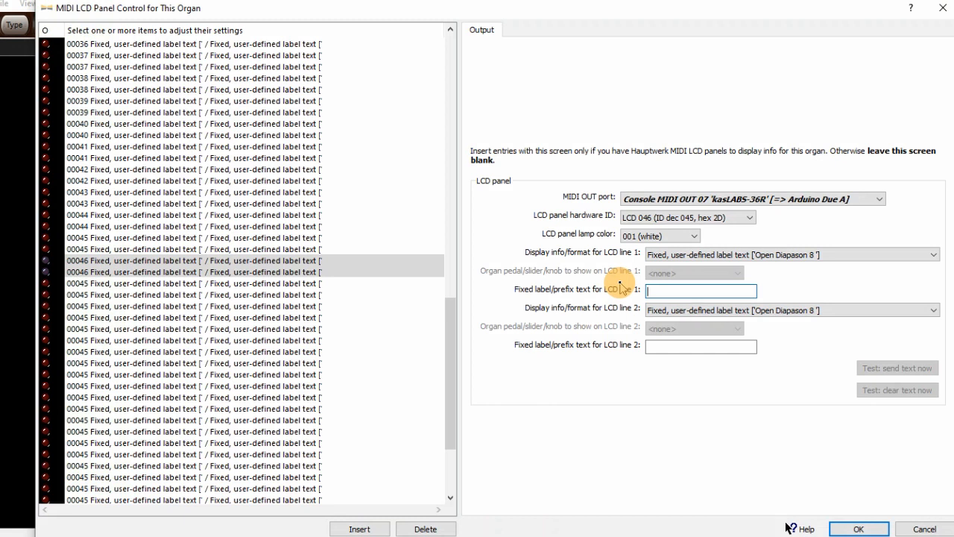
text(^46 Sub bass 16')
Step: Assign the pair below LCD 046 to LCD 047 and label it 47 Echo bass 16' on line 1 and ^ on line 2
click(133, 284)
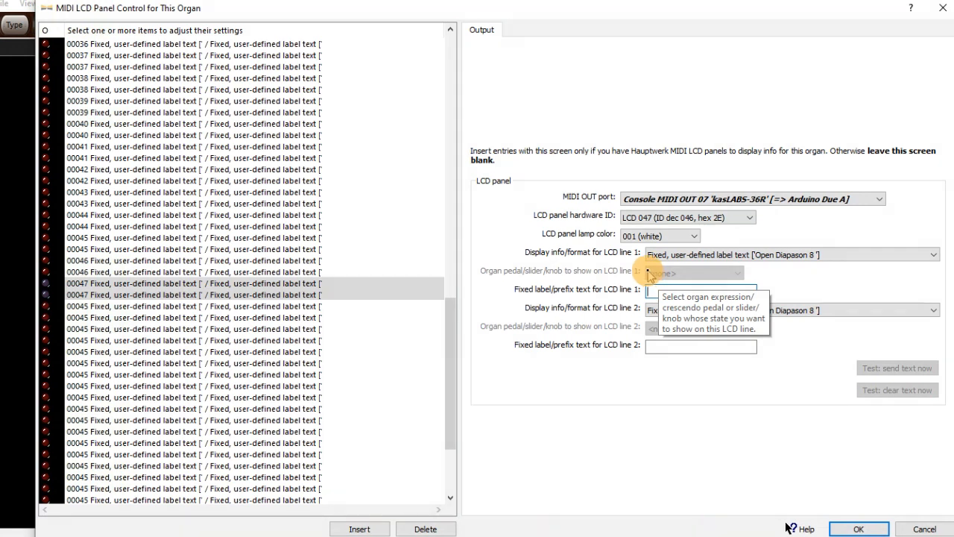
text(47 Ech bass 16')
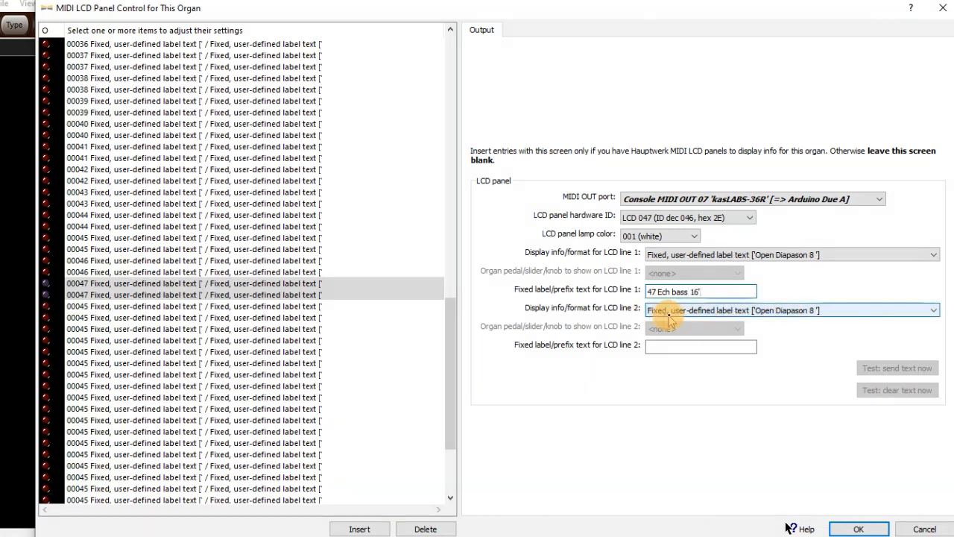
click(668, 291)
text(o)
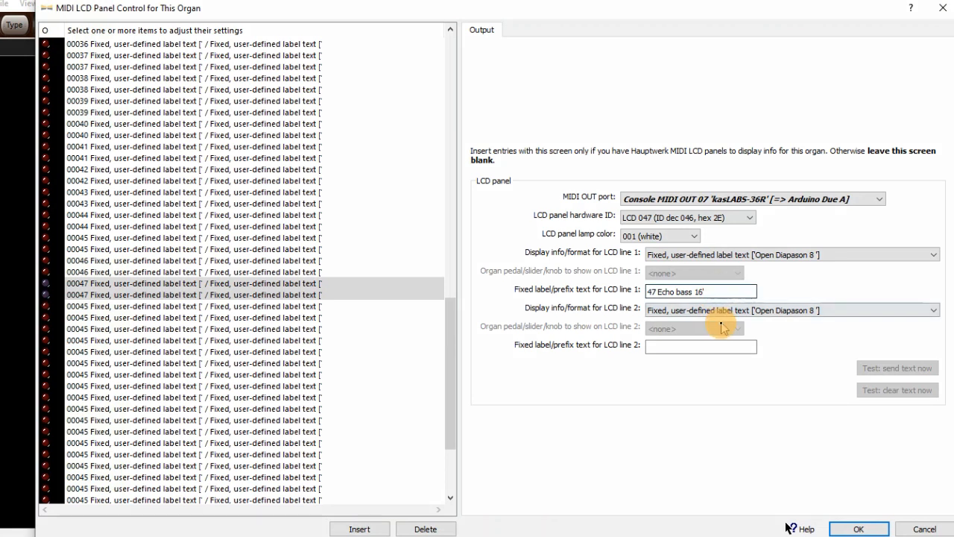
click(712, 347)
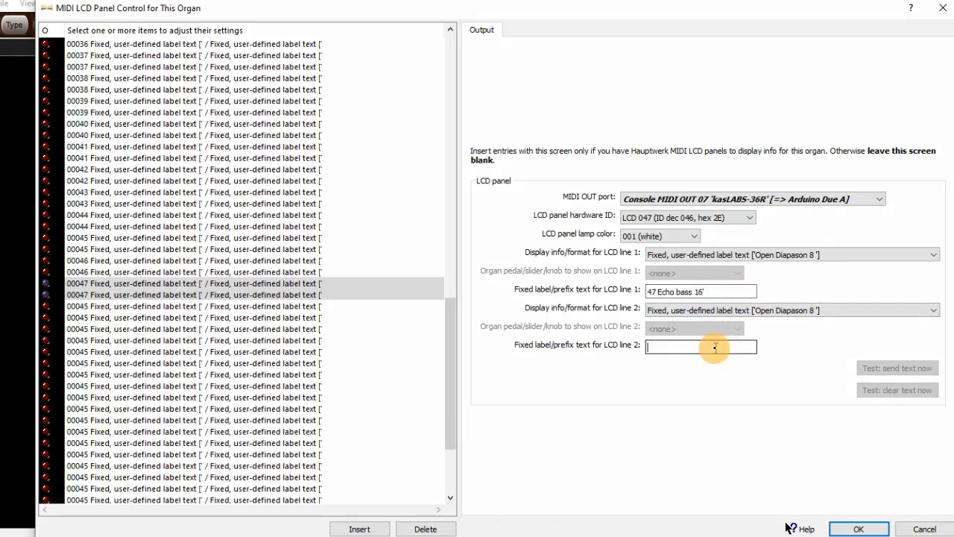
text(^)
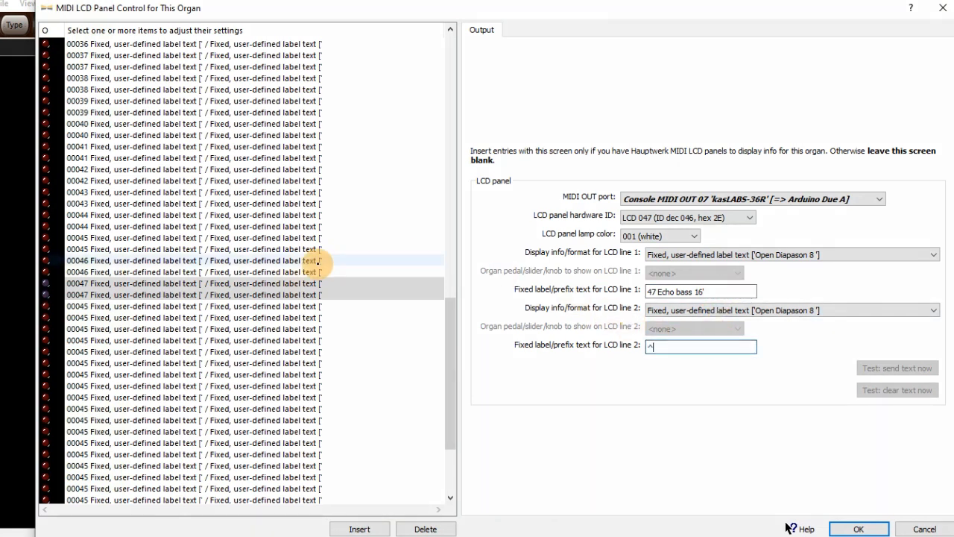
Step: Set the hardware ID of the second pair of entries below the labelled LCD 047 pair to LCD 046
click(149, 307)
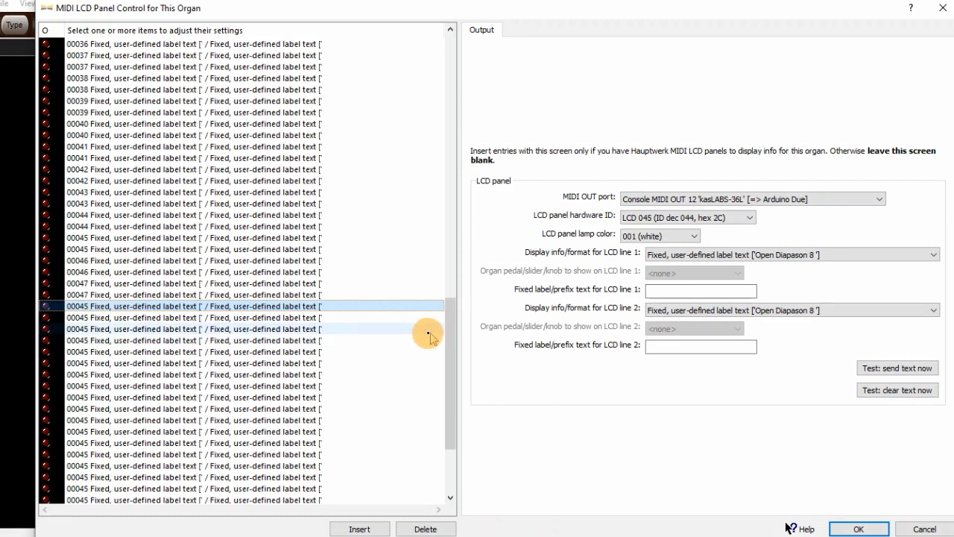
drag(451, 331, 455, 373)
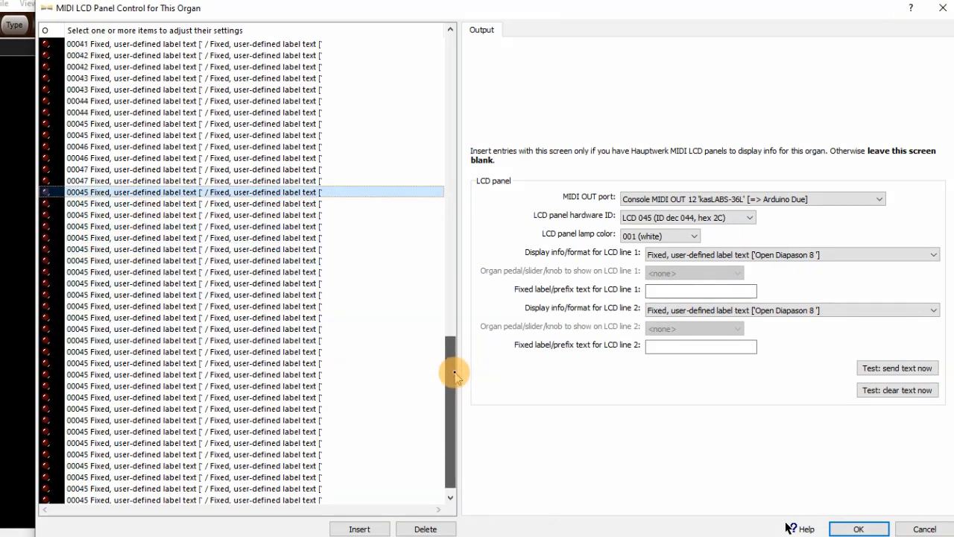
click(96, 206)
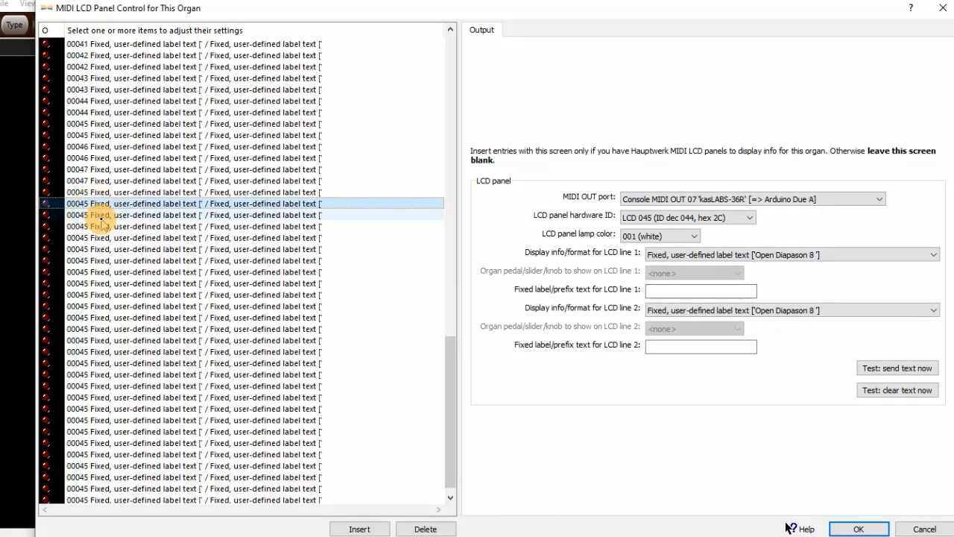
shift+click(97, 216)
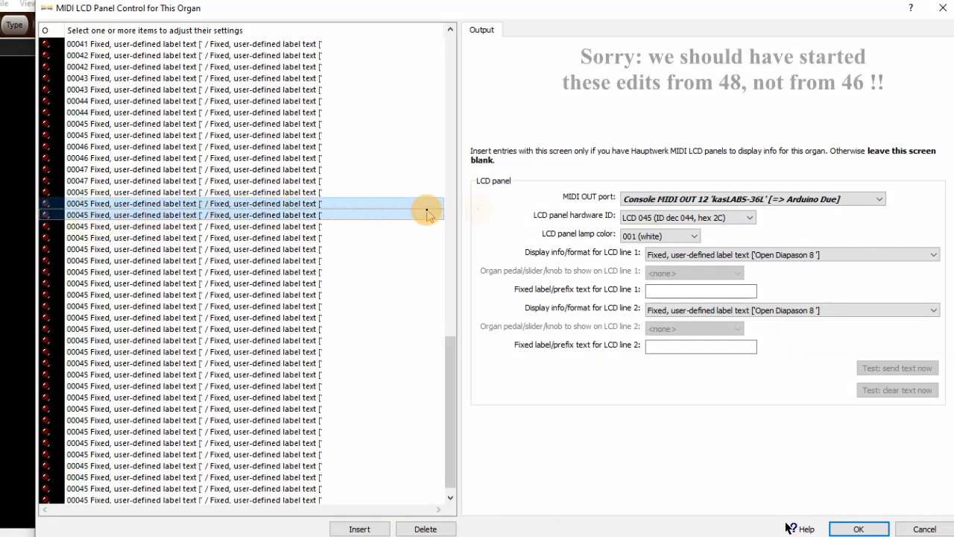
click(98, 214)
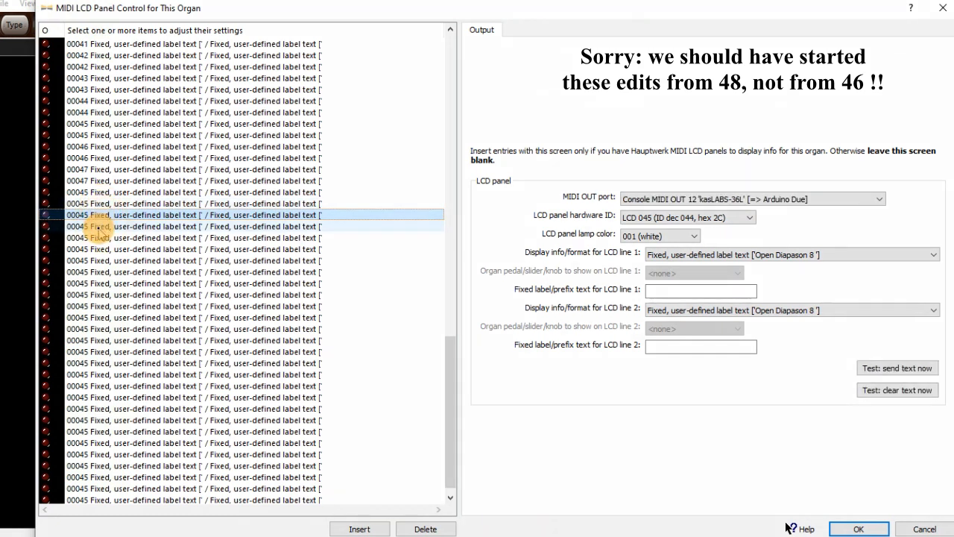
shift+click(98, 226)
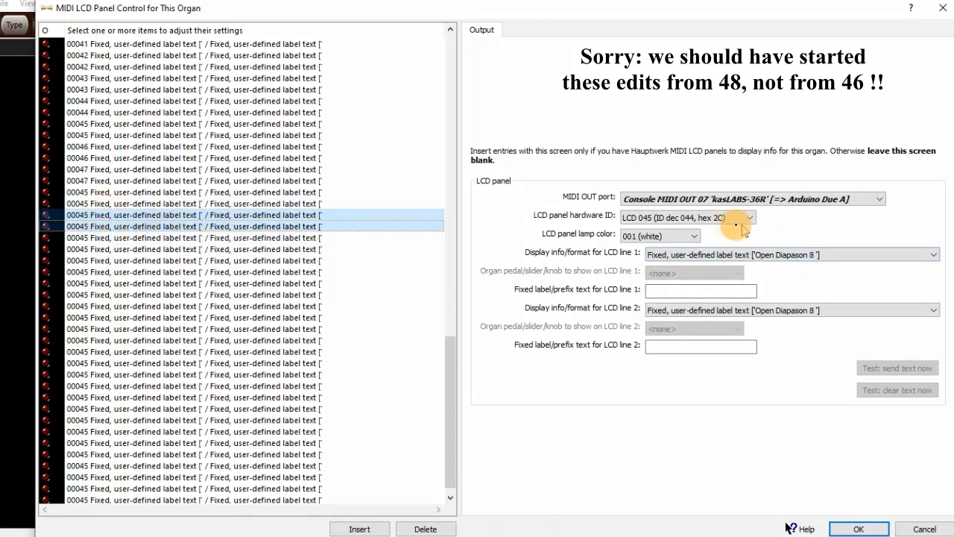
click(714, 218)
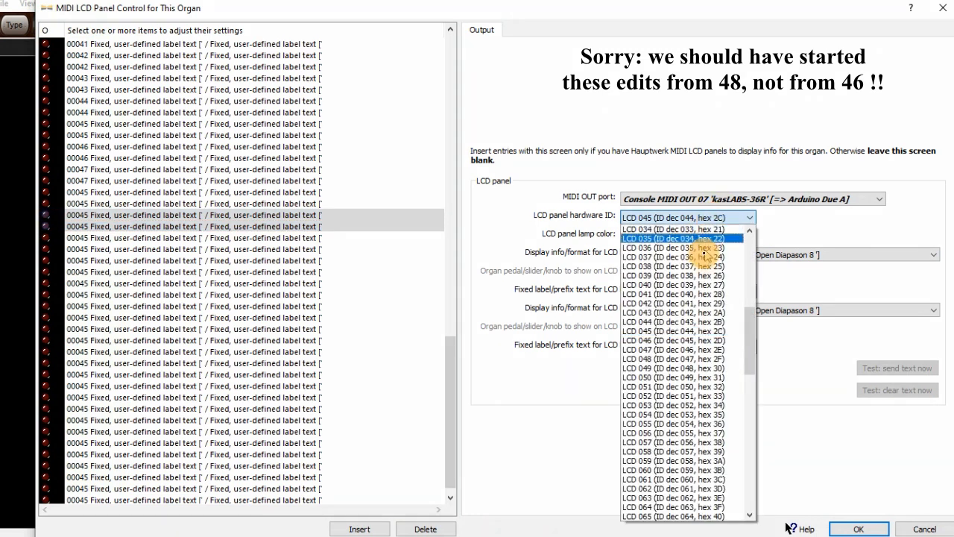
click(659, 341)
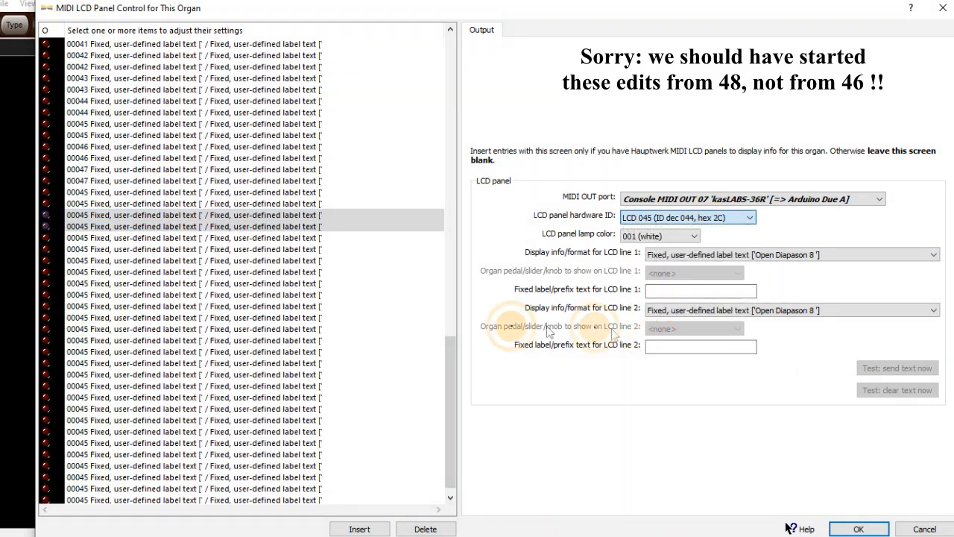
Step: Set the hardware ID of the pair of entries directly below the new LCD 046 pair to LCD 047
click(120, 238)
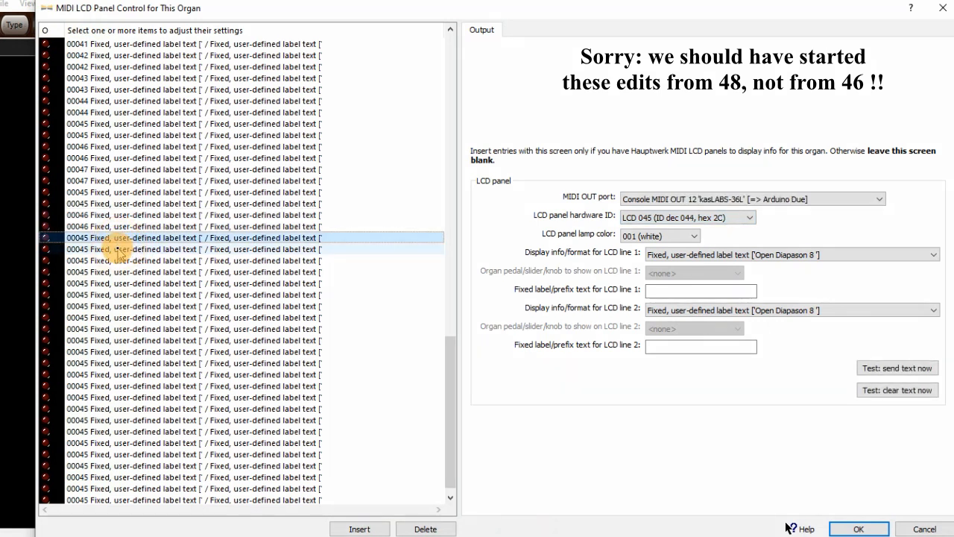
shift+click(120, 251)
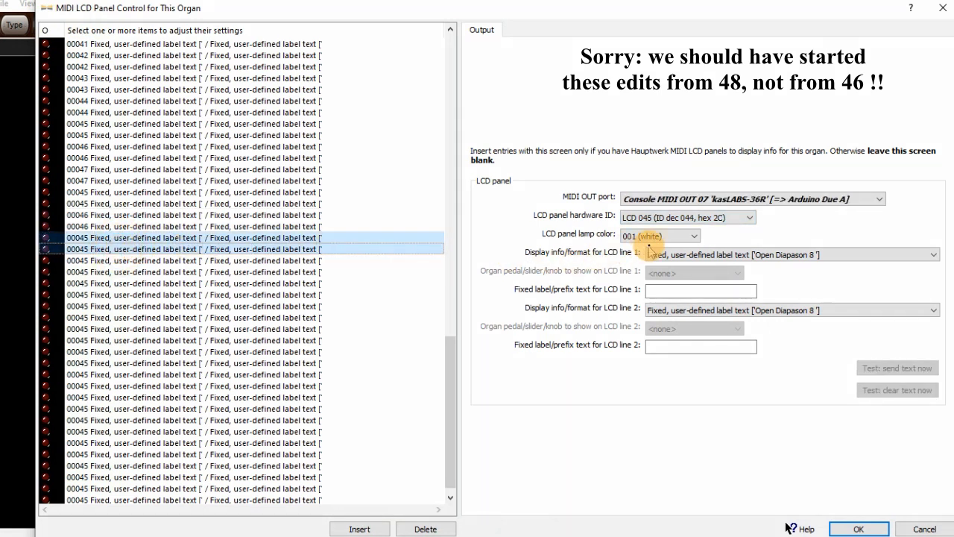
click(659, 221)
click(525, 257)
click(659, 220)
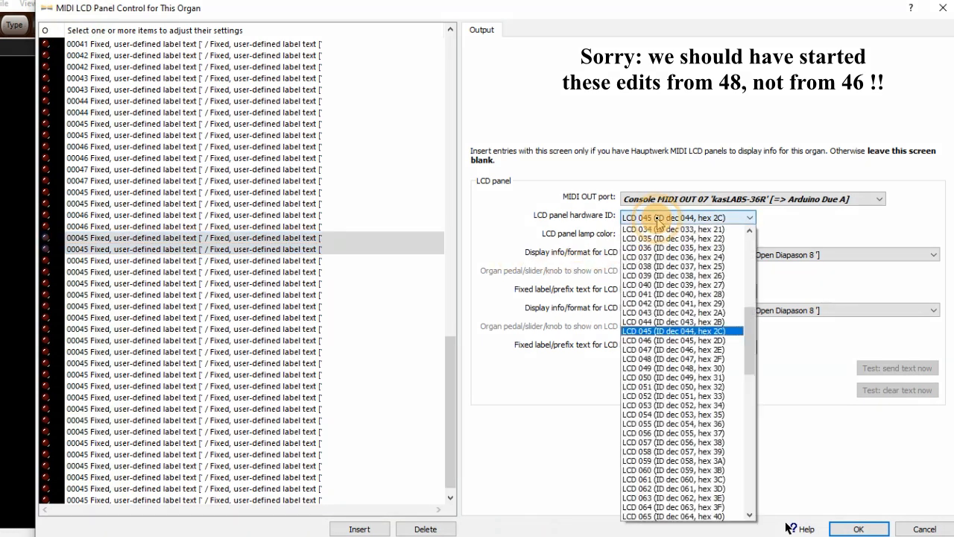
click(671, 349)
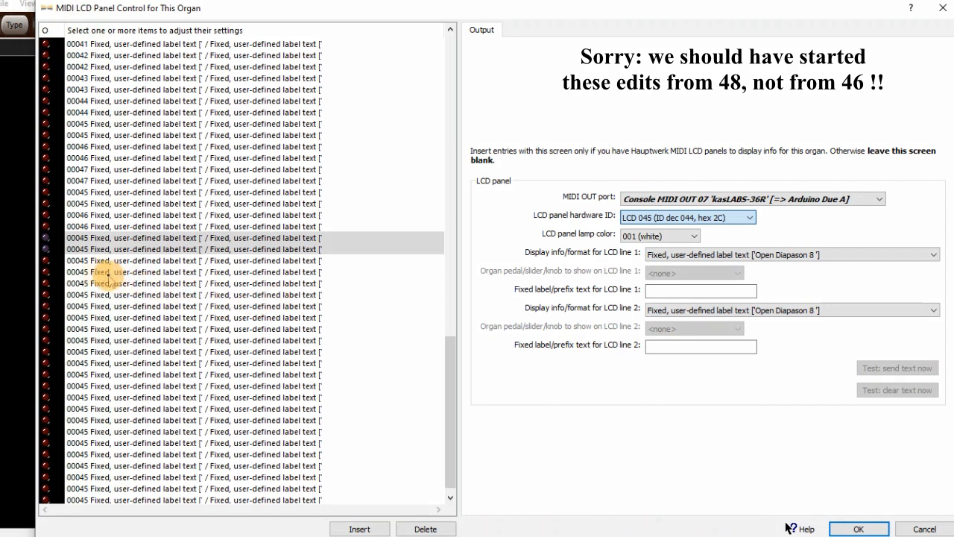
Step: Set the hardware ID of the pair of entries below the new LCD 047 pair to LCD 048
click(91, 261)
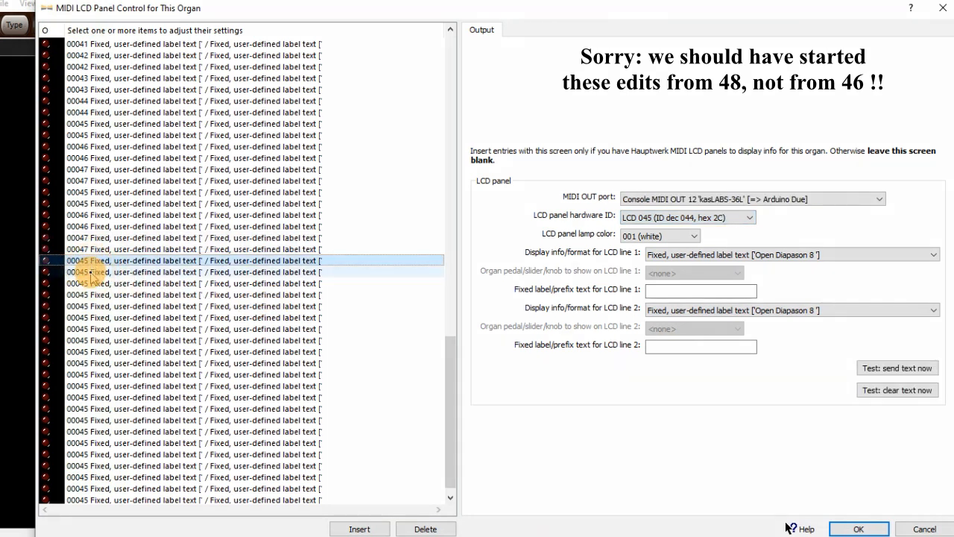
shift+click(89, 273)
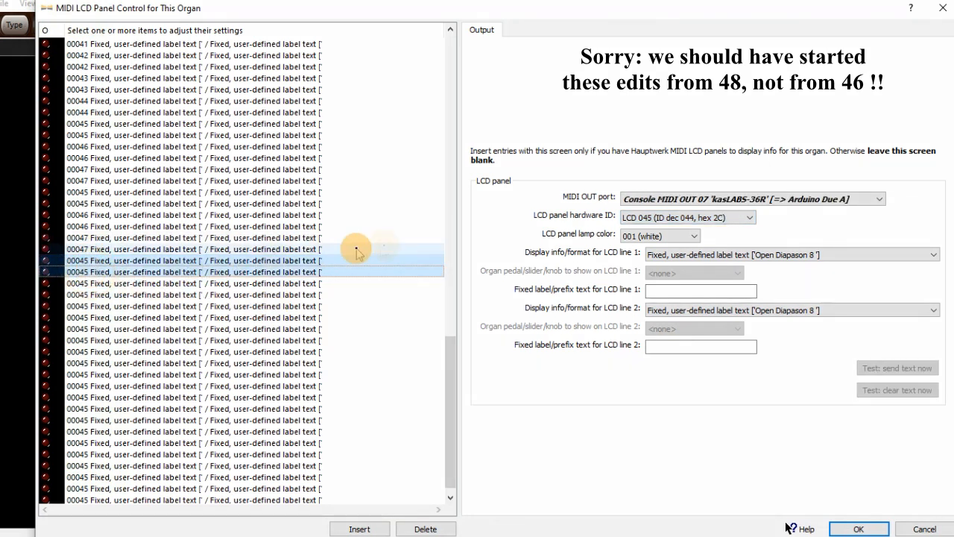
click(669, 218)
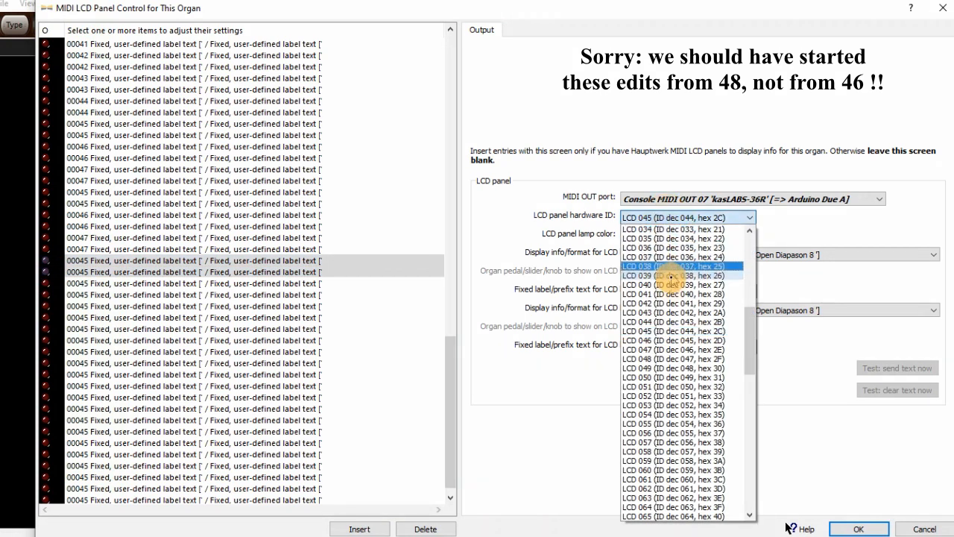
click(660, 359)
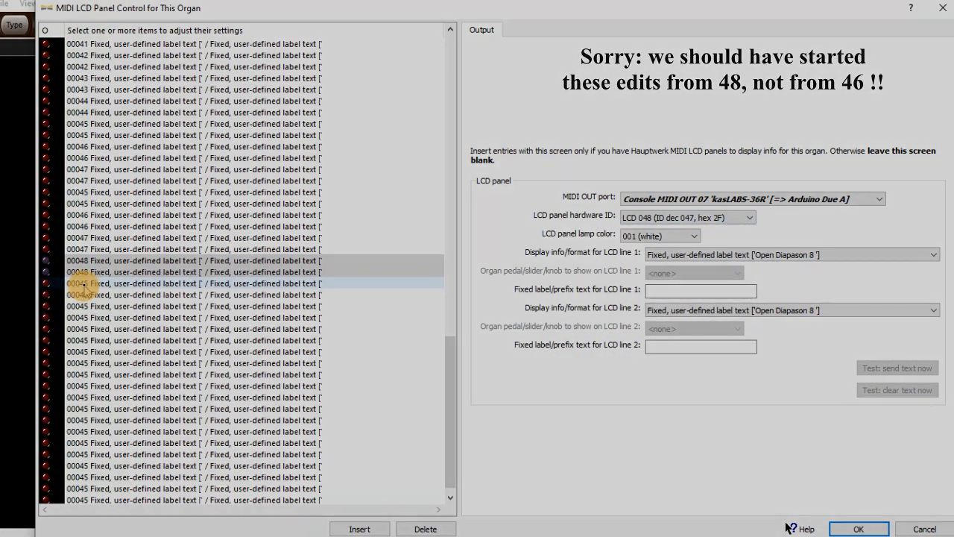
Step: Set the hardware ID of the pair of entries below the LCD 048 pair to LCD 049
click(81, 284)
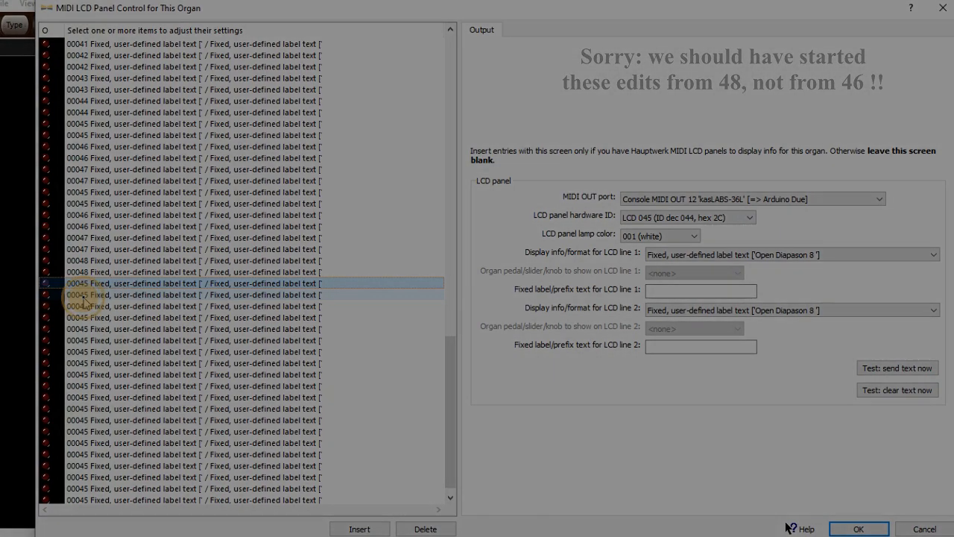
ctrl+click(85, 296)
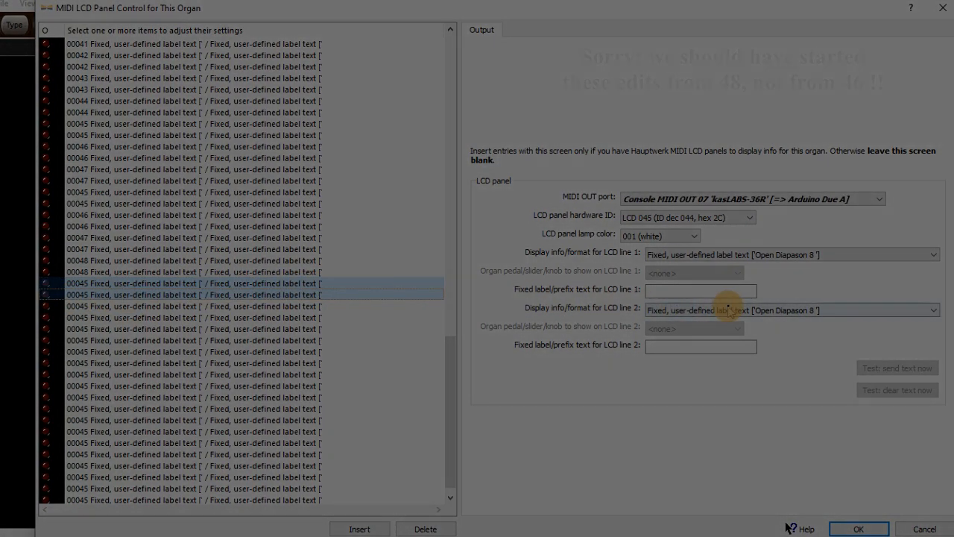
click(681, 221)
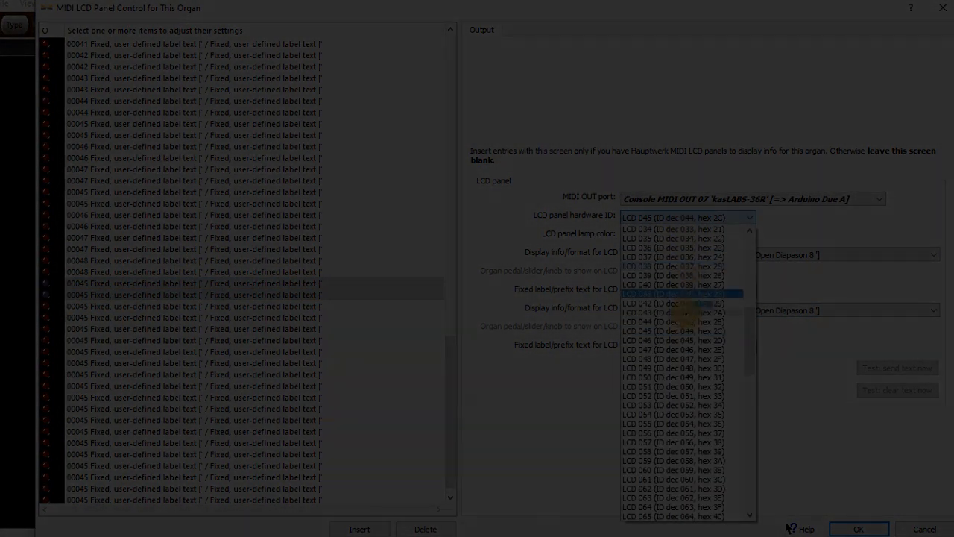
click(665, 367)
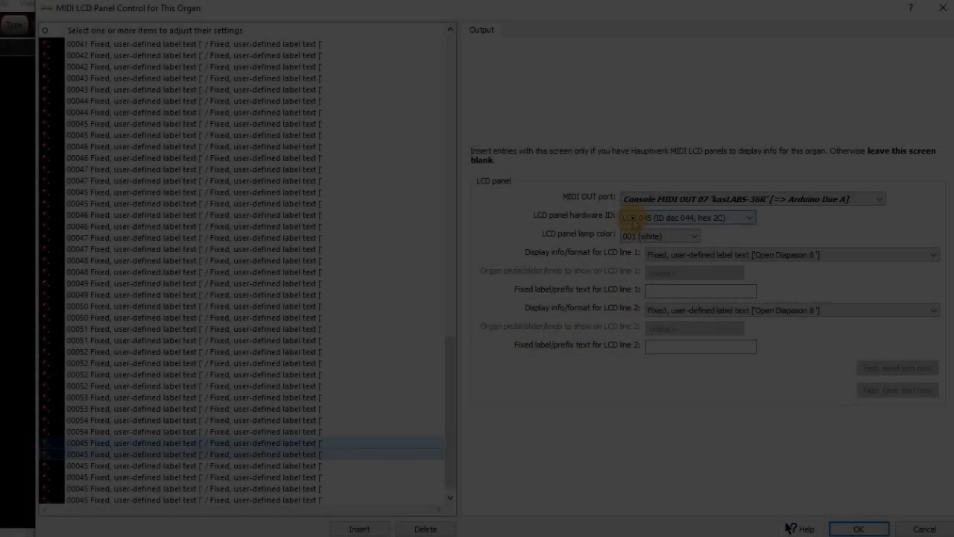
Step: Set the hardware ID of the pair below LCD 054 to LCD 055 and that of the following pair to LCD 056
click(632, 217)
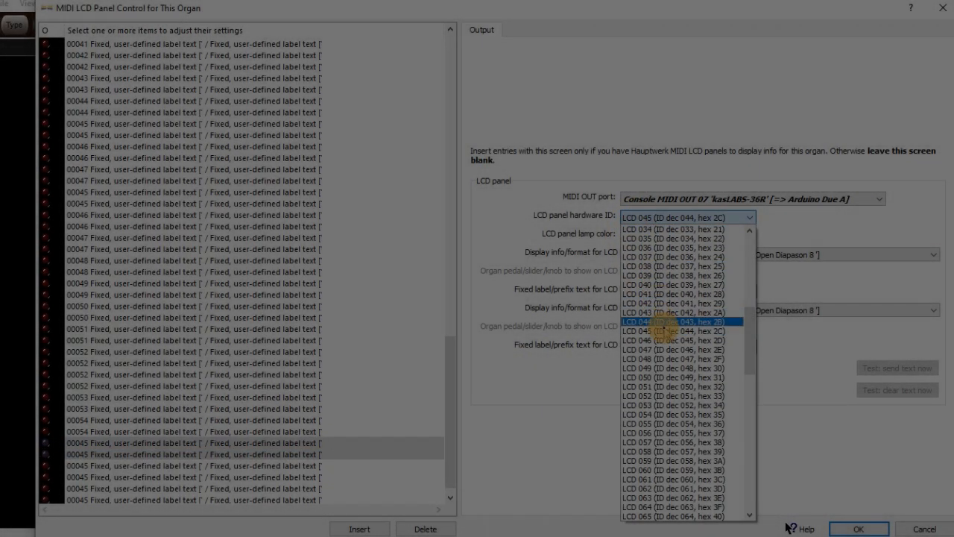
click(659, 423)
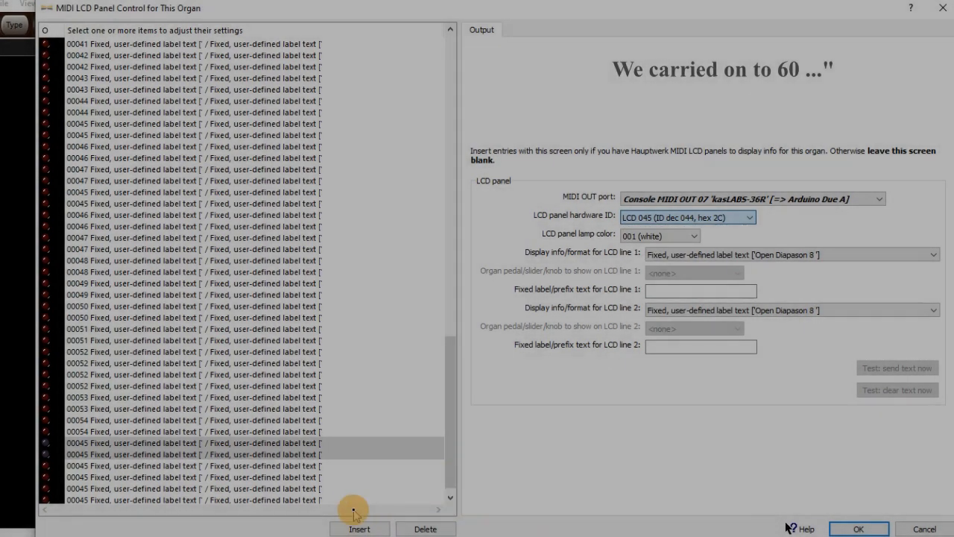
click(450, 498)
click(84, 455)
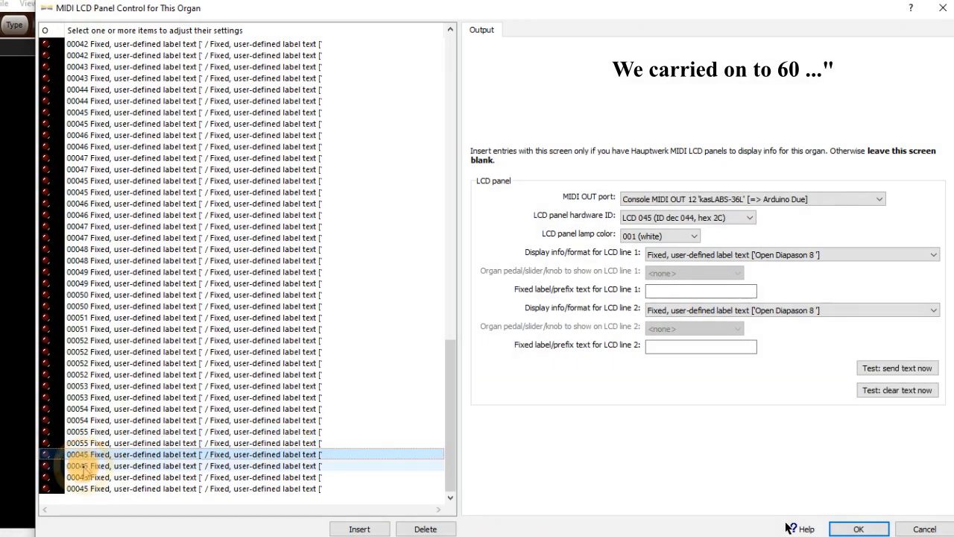
shift+click(84, 468)
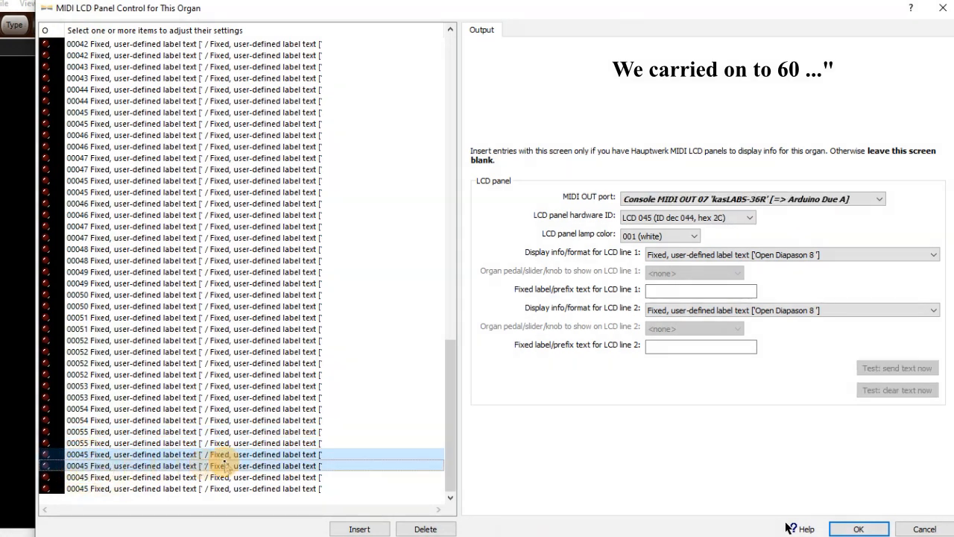
click(684, 217)
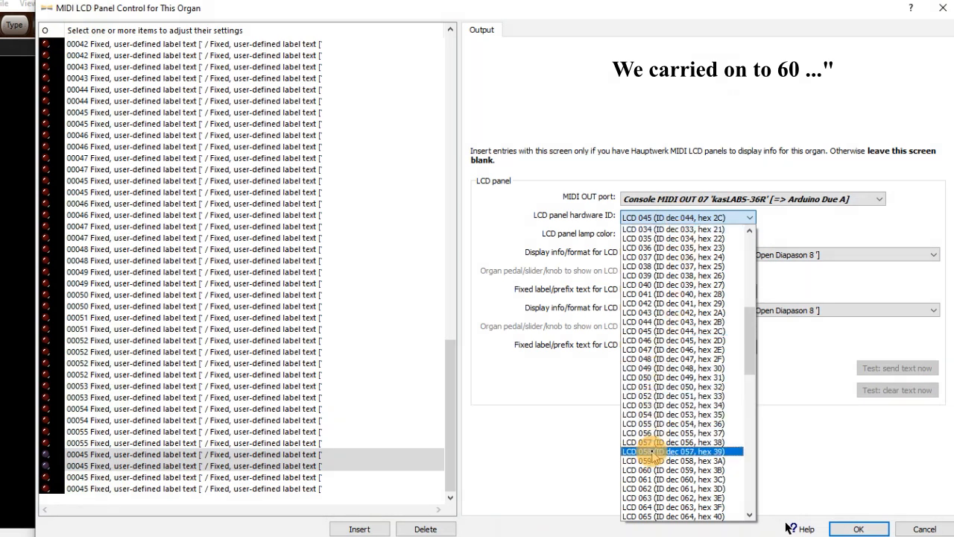
click(656, 433)
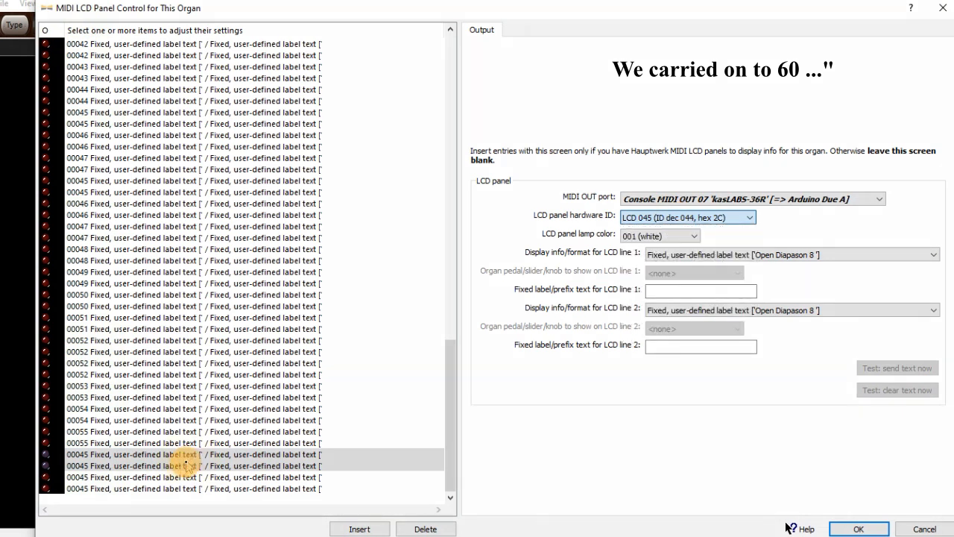
Step: Select the first of the two LCD 045 entries remaining below the LCD 056 pair
click(90, 478)
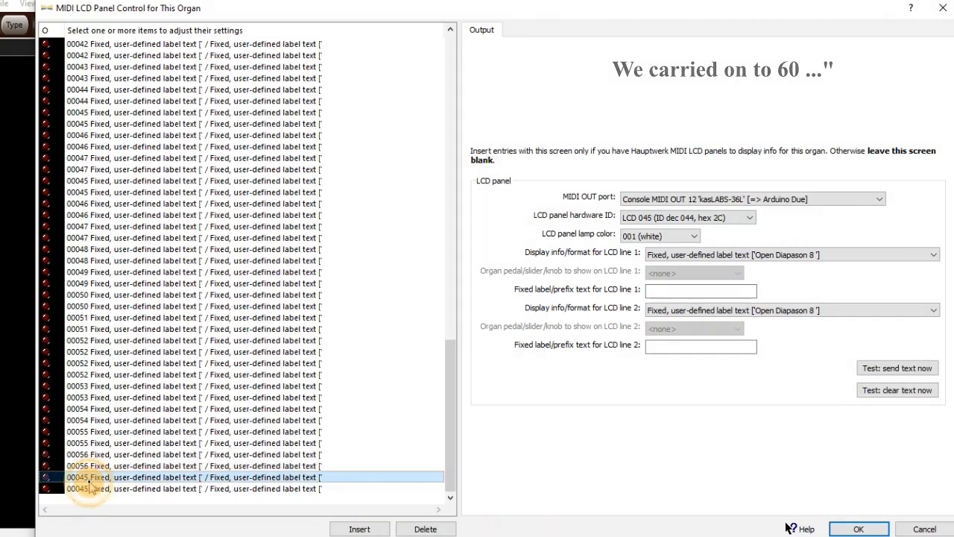